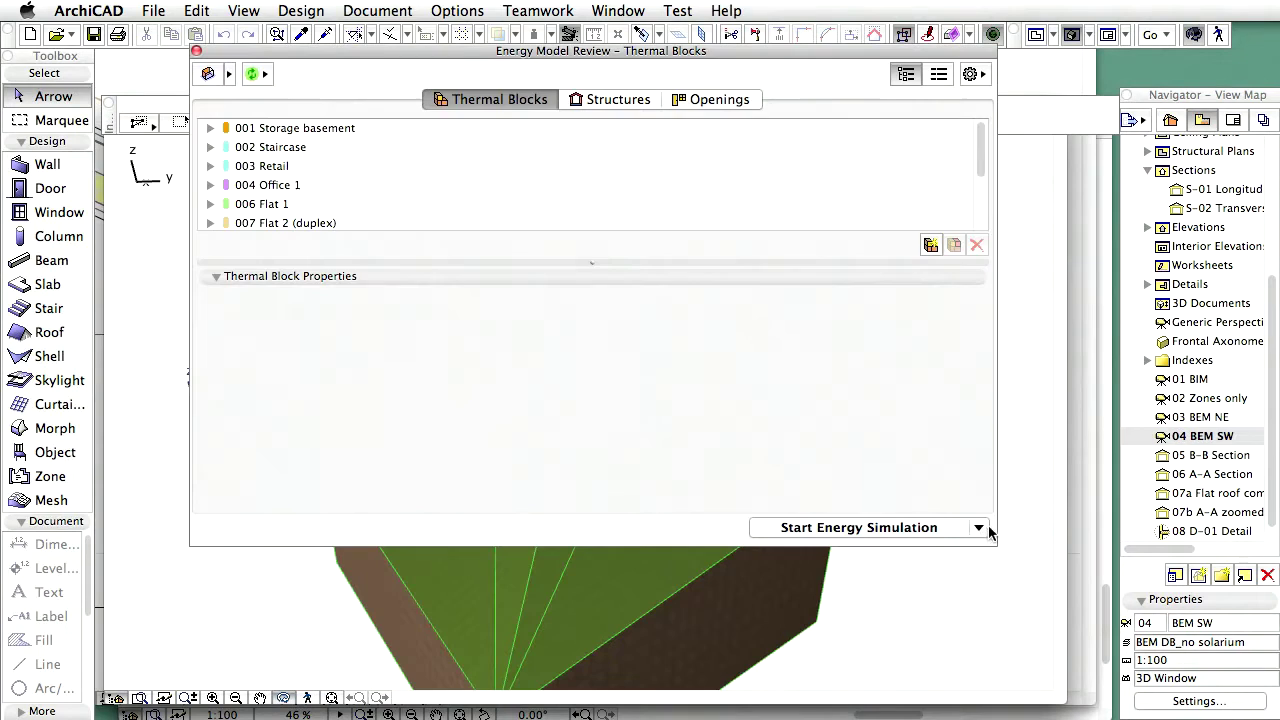
# Step: Save the energy model as a baseline building file
pyautogui.click(978, 527)
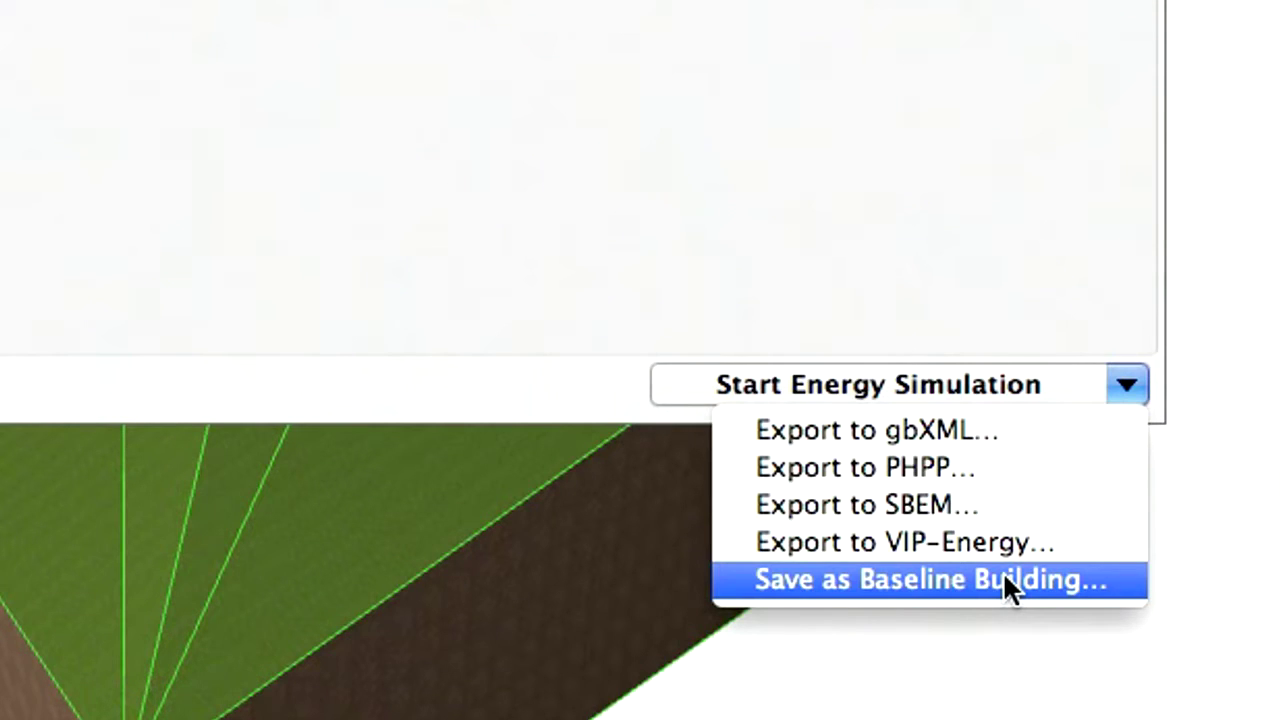
pyautogui.click(1003, 579)
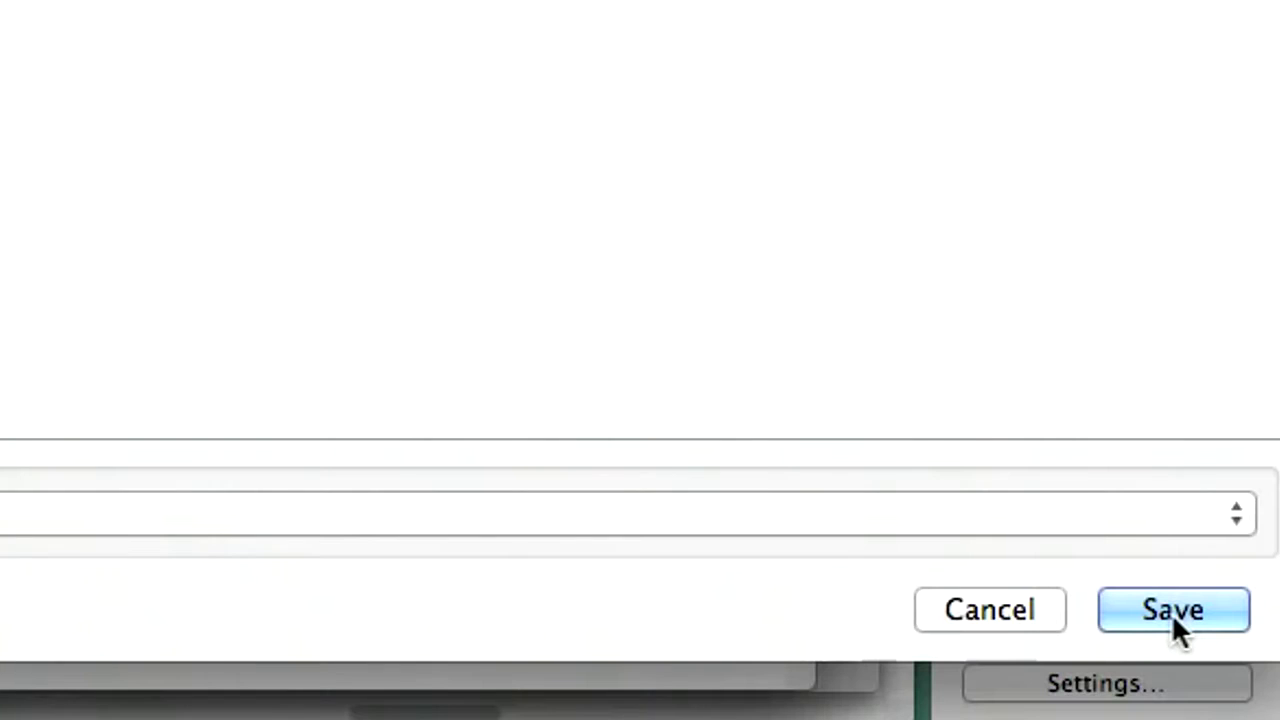
pyautogui.click(1171, 613)
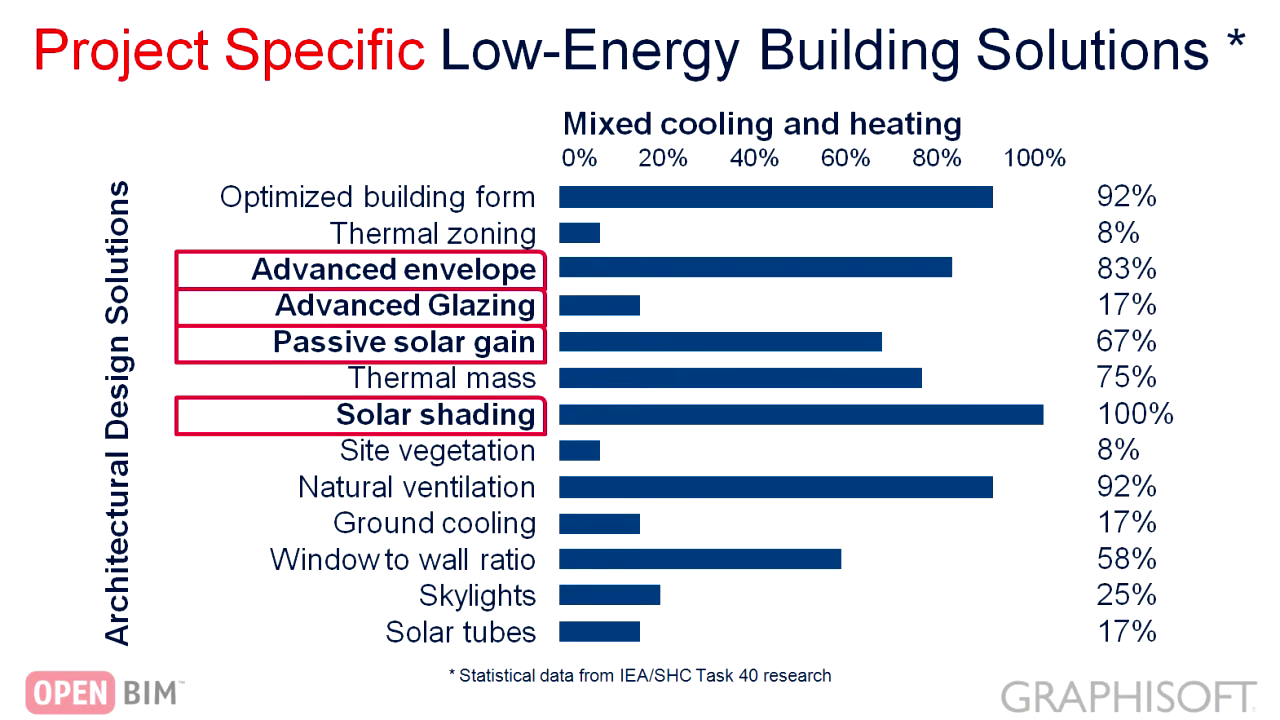
pyautogui.press('Right')
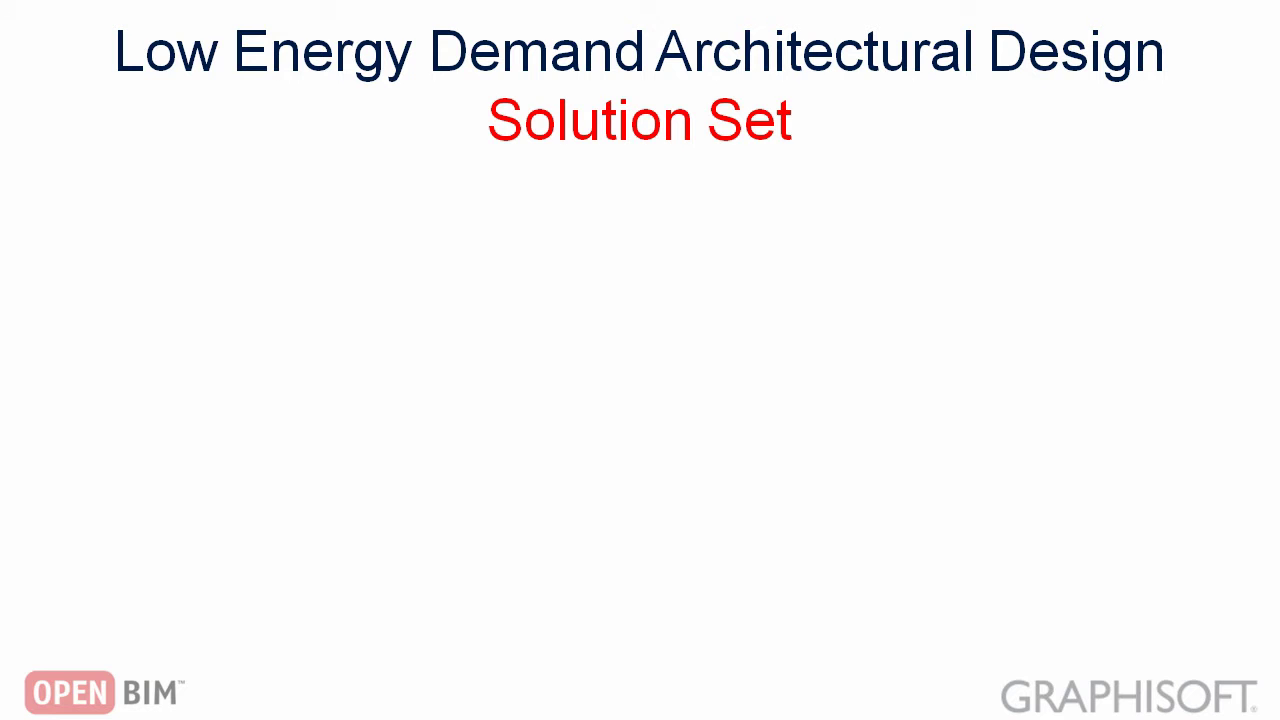
pyautogui.press('Right')
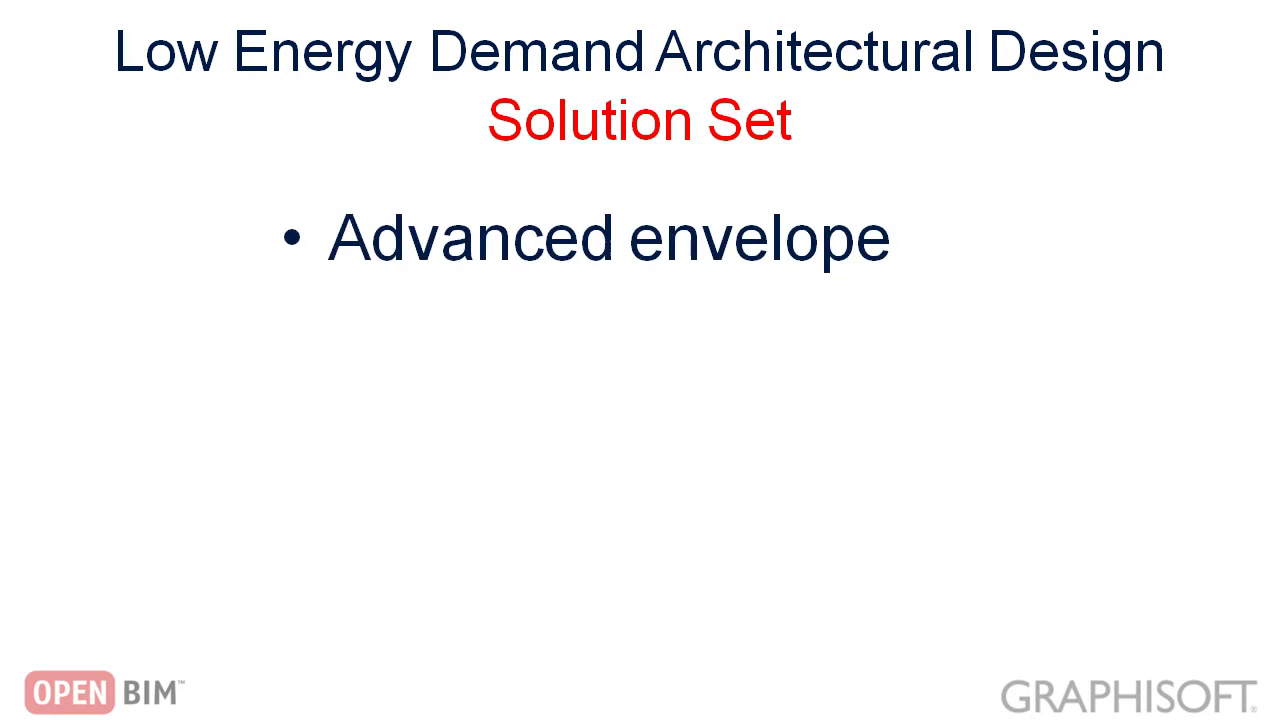
pyautogui.press('Right')
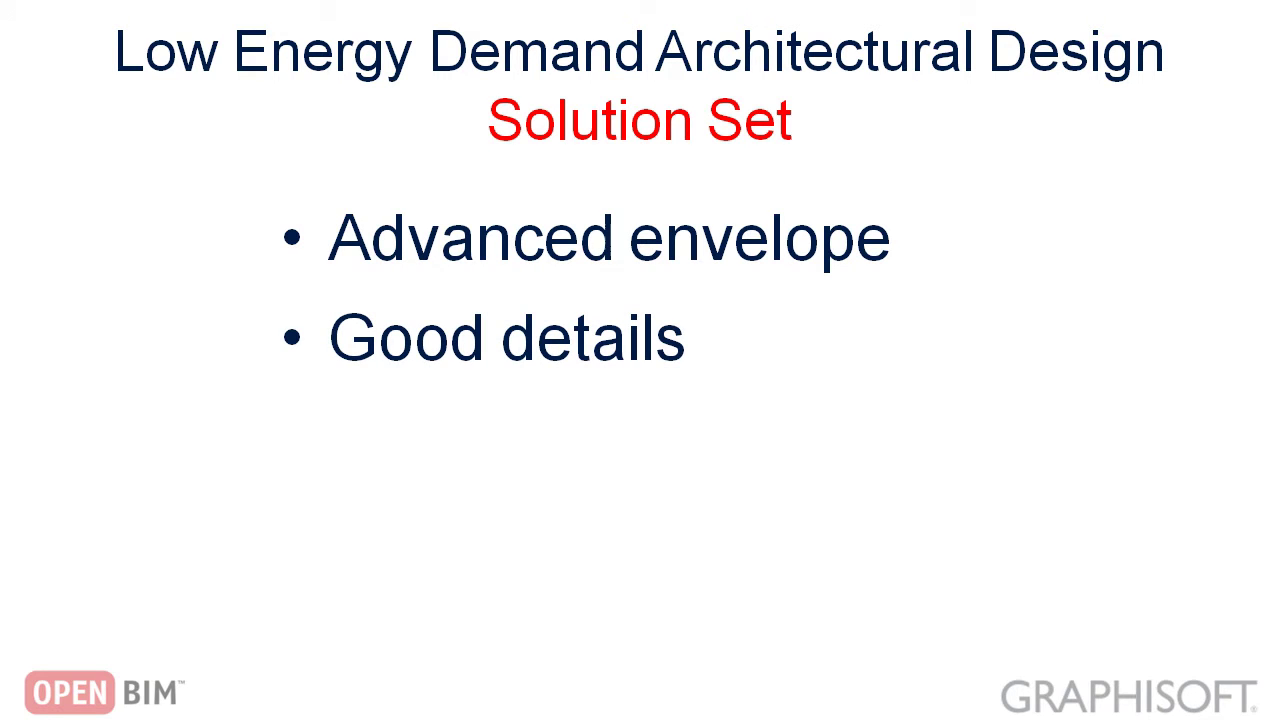
pyautogui.press('Right')
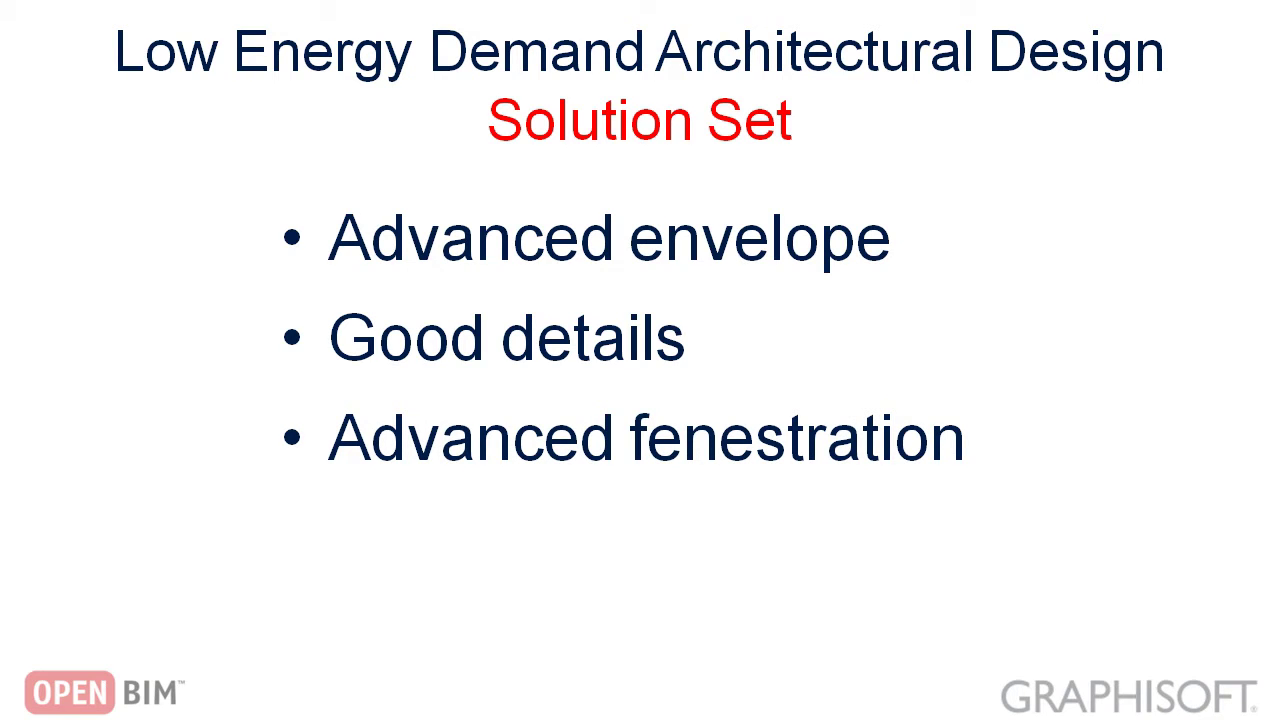
pyautogui.press('Right')
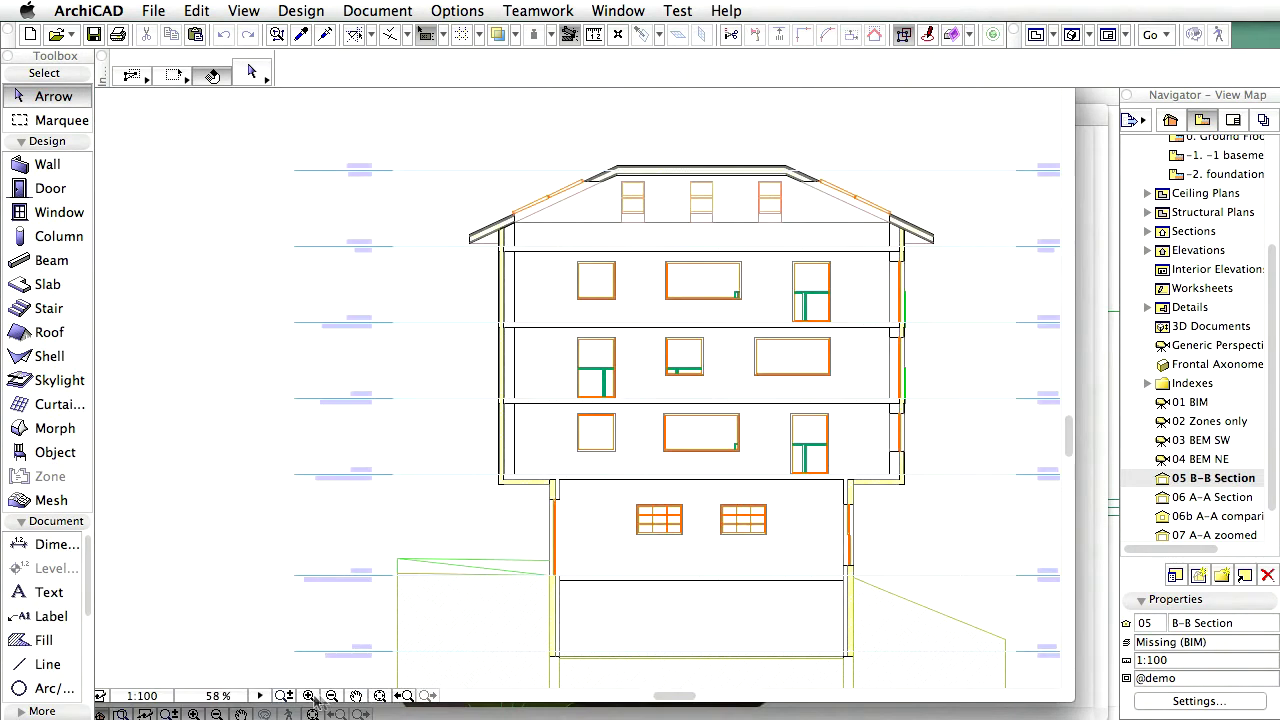
# Step: Examine the wall, overhang and roof insulation up close in the B-B Section
pyautogui.click(309, 696)
pyautogui.moveTo(790, 381); pyautogui.dragTo(970, 532)
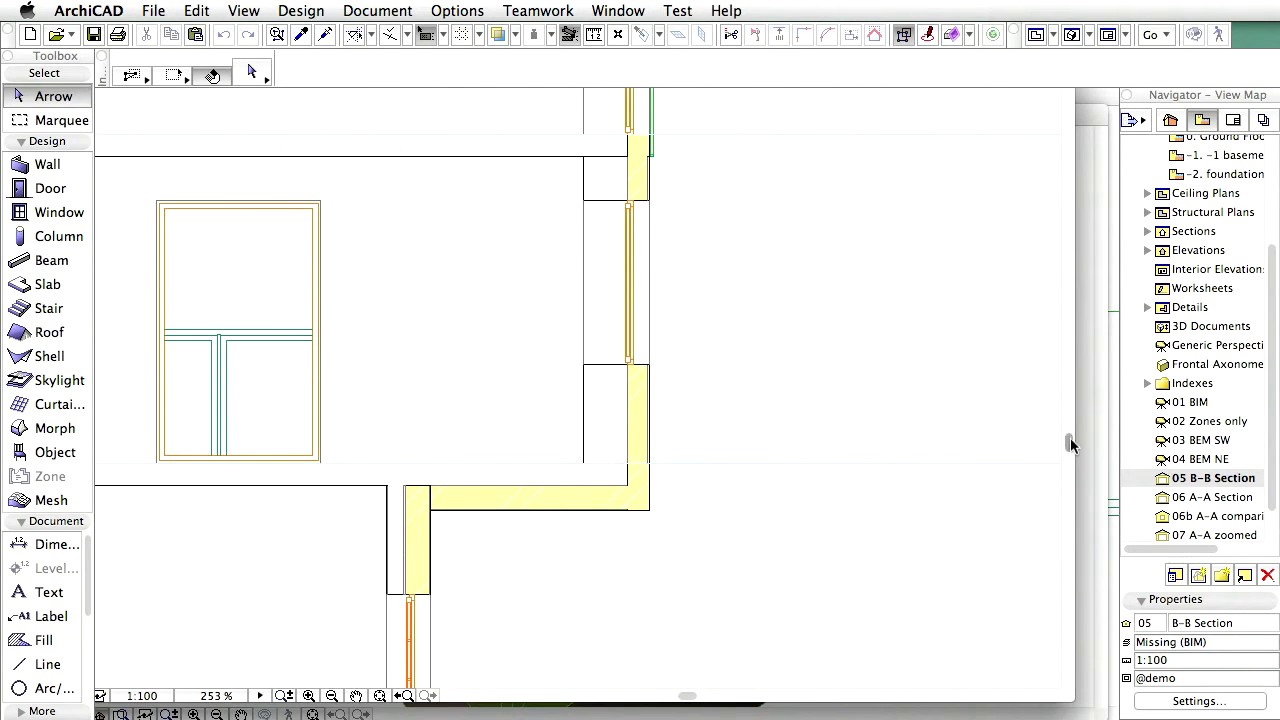
pyautogui.moveTo(1069, 441); pyautogui.dragTo(1065, 430)
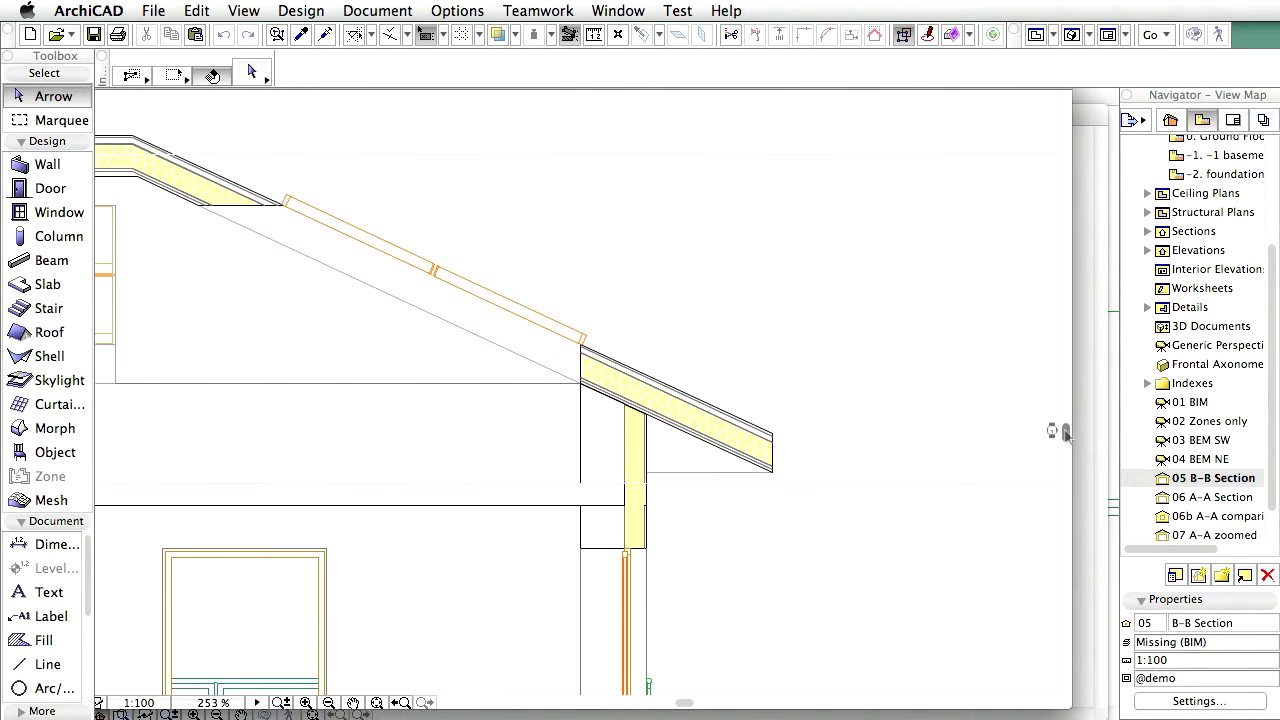
pyautogui.moveTo(687, 704); pyautogui.dragTo(670, 706)
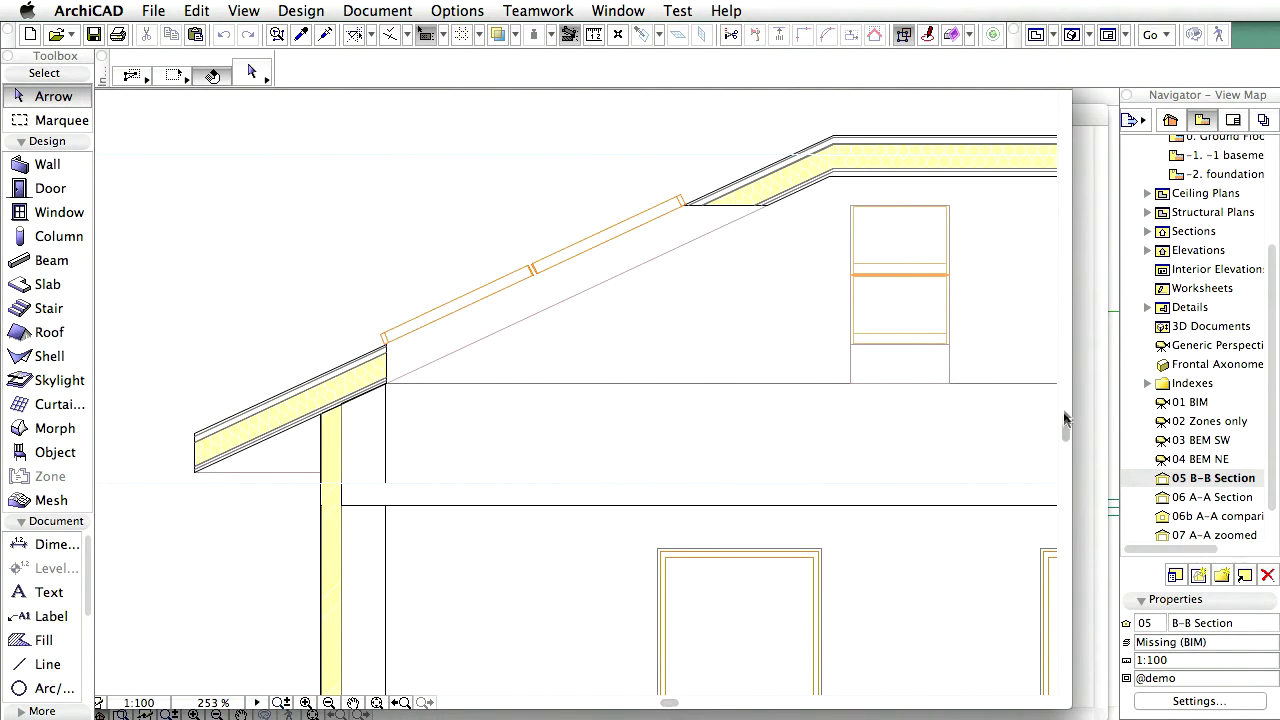
pyautogui.moveTo(1067, 432); pyautogui.dragTo(1068, 455)
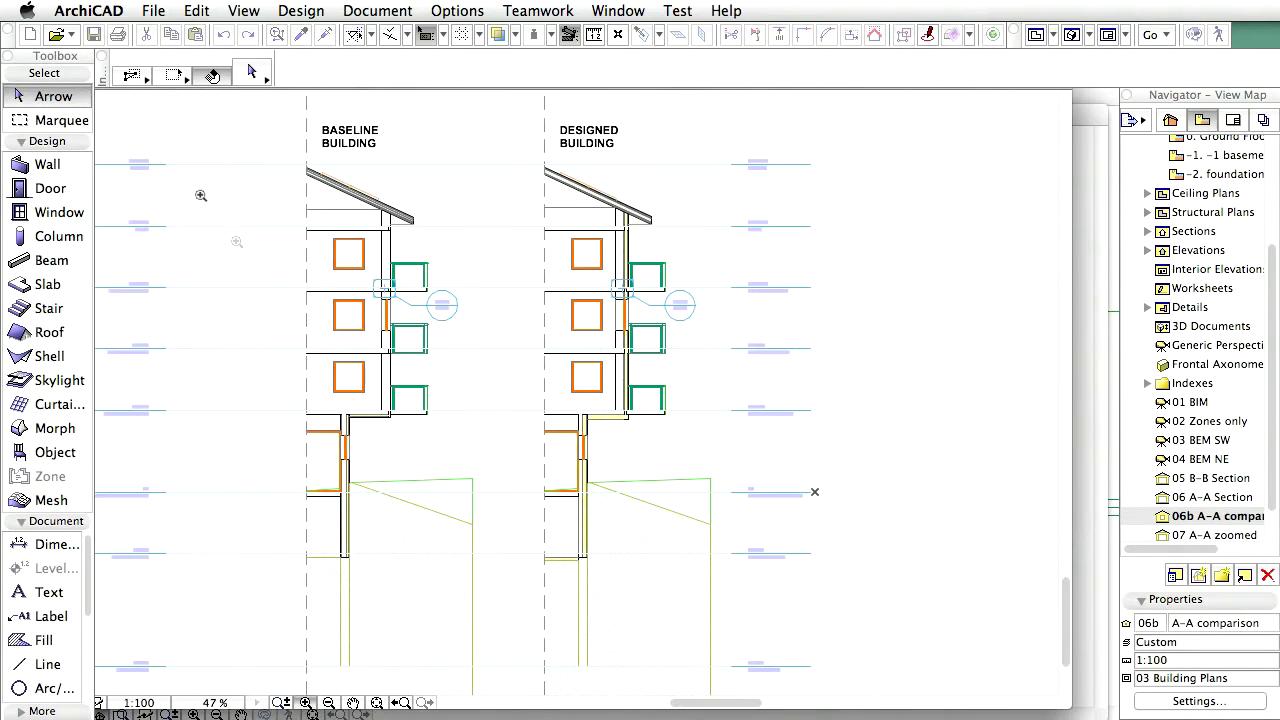
# Step: Compare the roof insulation of the baseline and designed buildings in the A-A comparison view
pyautogui.click(260, 102)
pyautogui.click(694, 228)
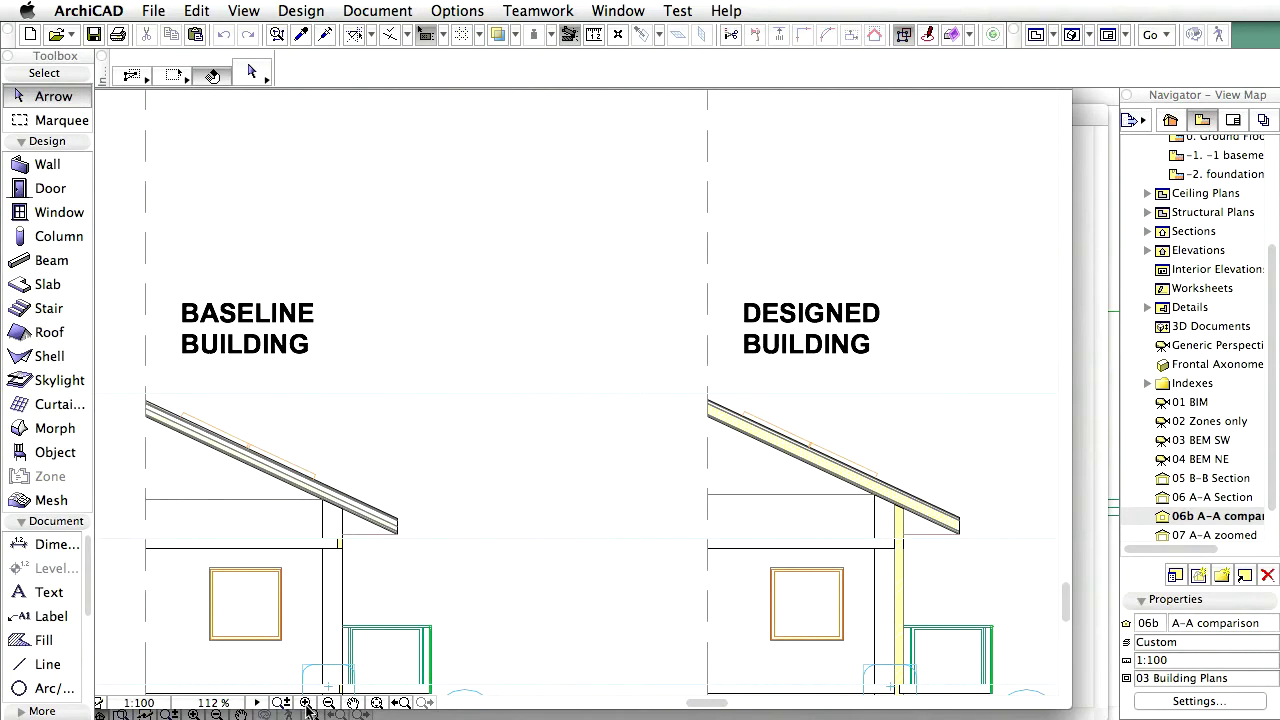
pyautogui.click(310, 704)
pyautogui.click(214, 423)
pyautogui.click(445, 566)
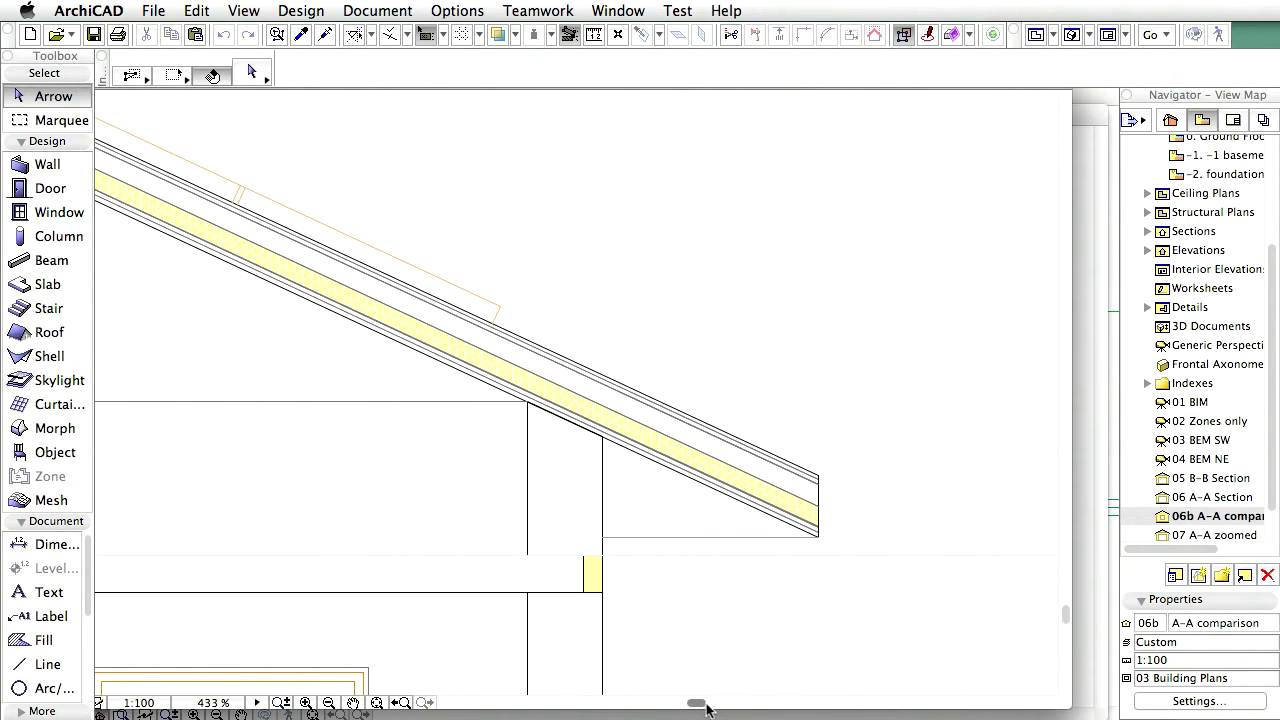
pyautogui.moveTo(693, 703); pyautogui.dragTo(716, 703)
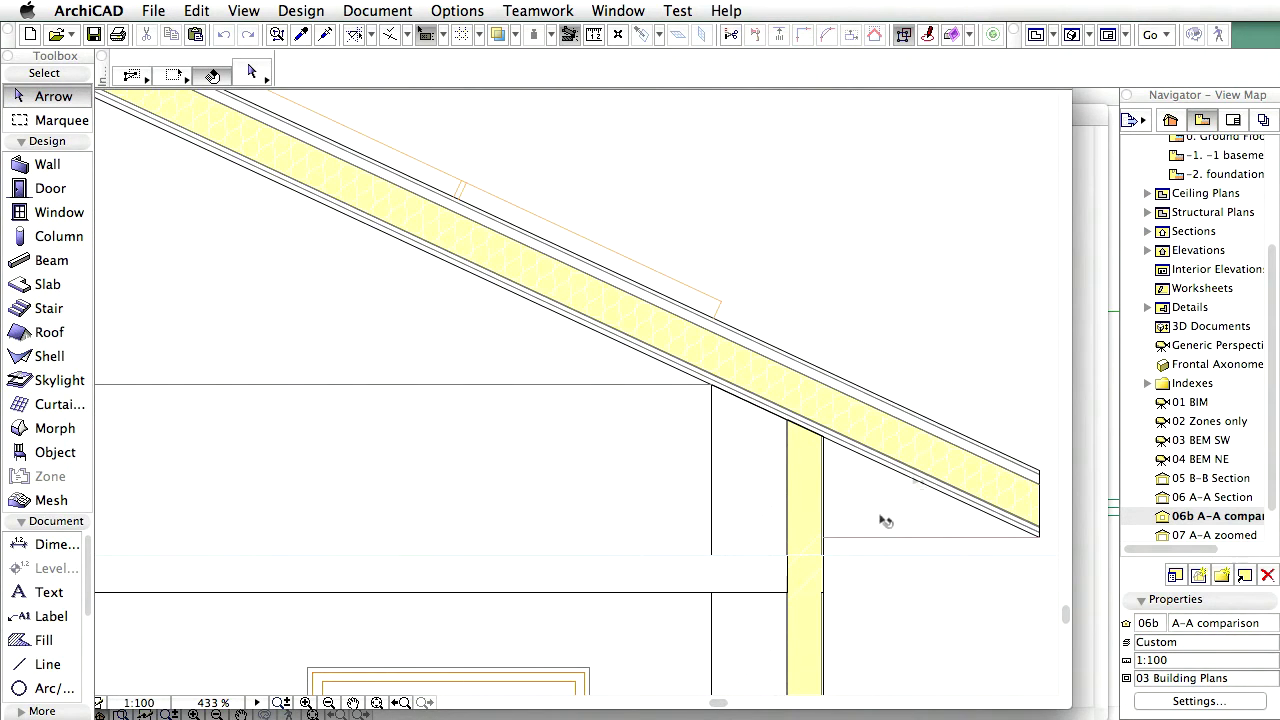
pyautogui.click(329, 703)
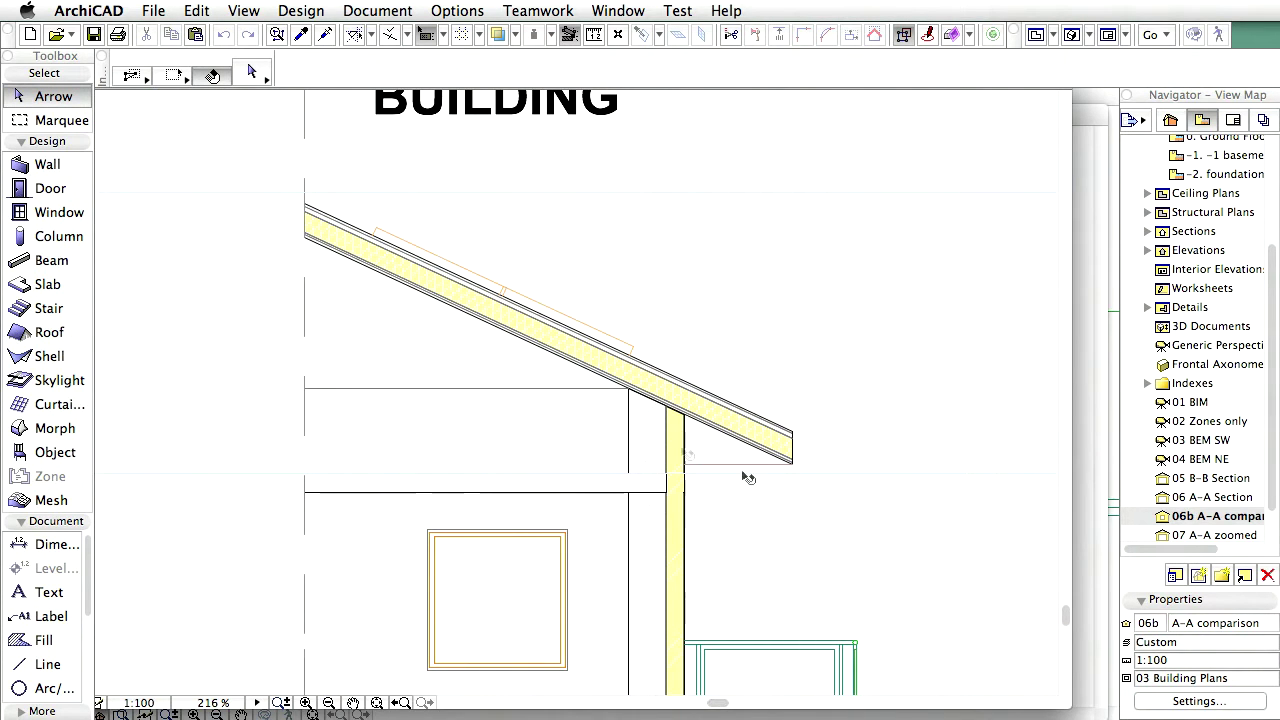
pyautogui.moveTo(717, 703); pyautogui.dragTo(695, 708)
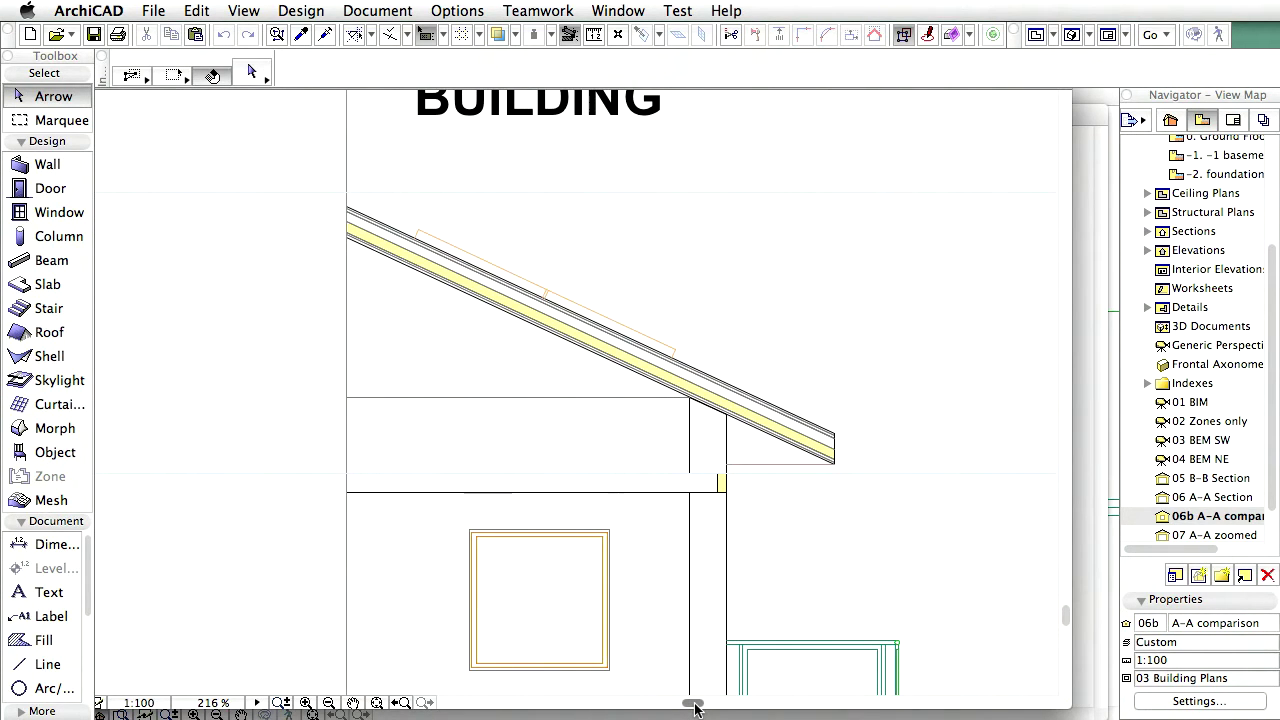
pyautogui.moveTo(692, 707); pyautogui.dragTo(717, 708)
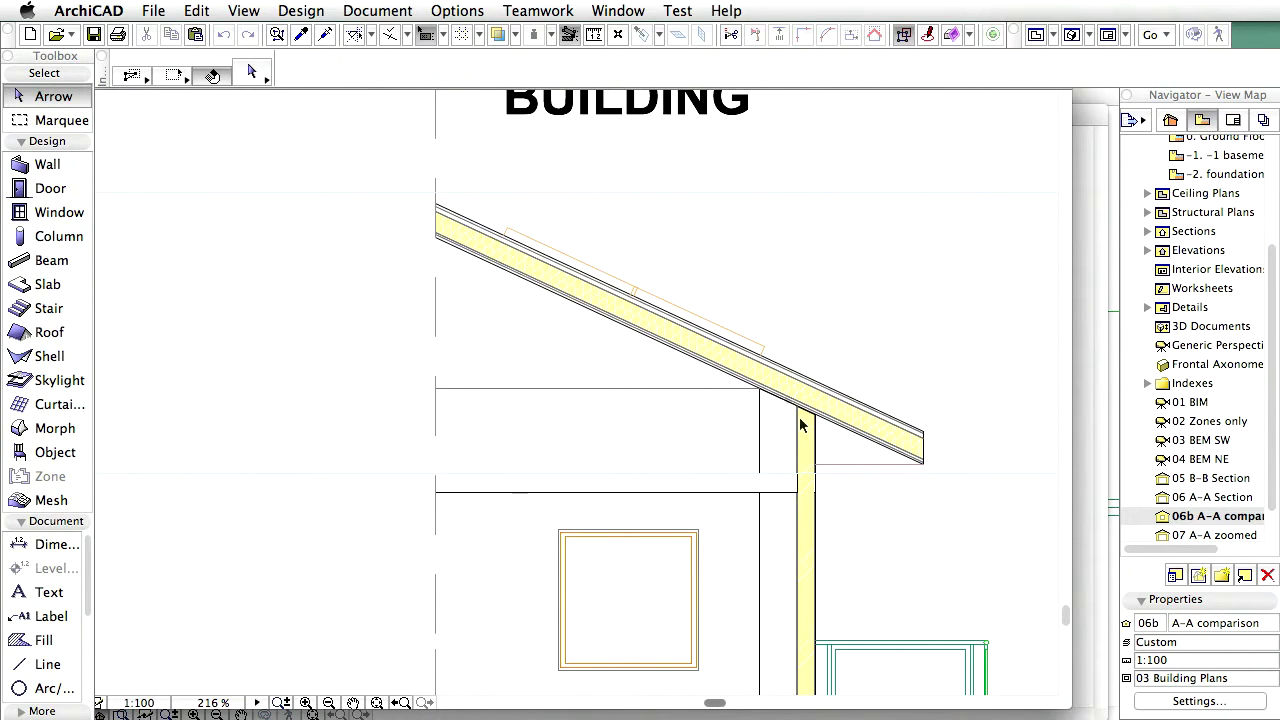
# Step: Compare the external wall and overhanging slab insulation of the designed and baseline buildings on the lower storeys
pyautogui.scroll(-5, 800, 425)
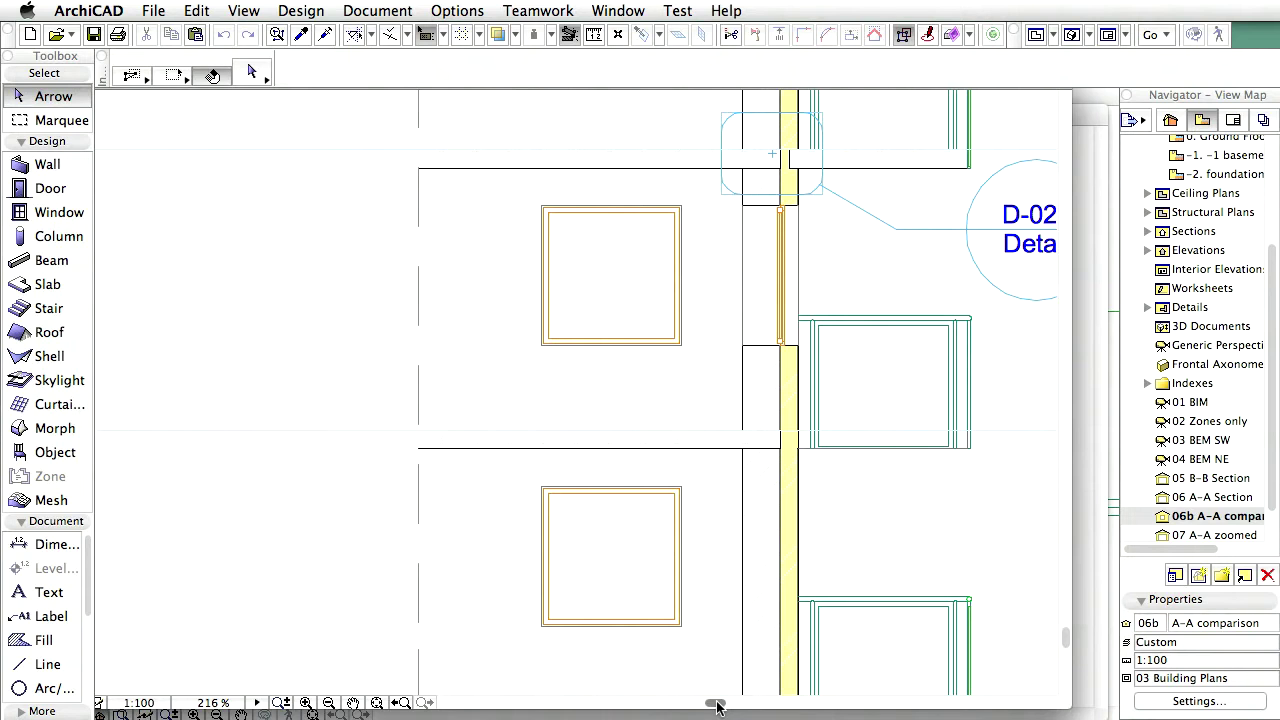
pyautogui.moveTo(715, 703); pyautogui.dragTo(698, 703)
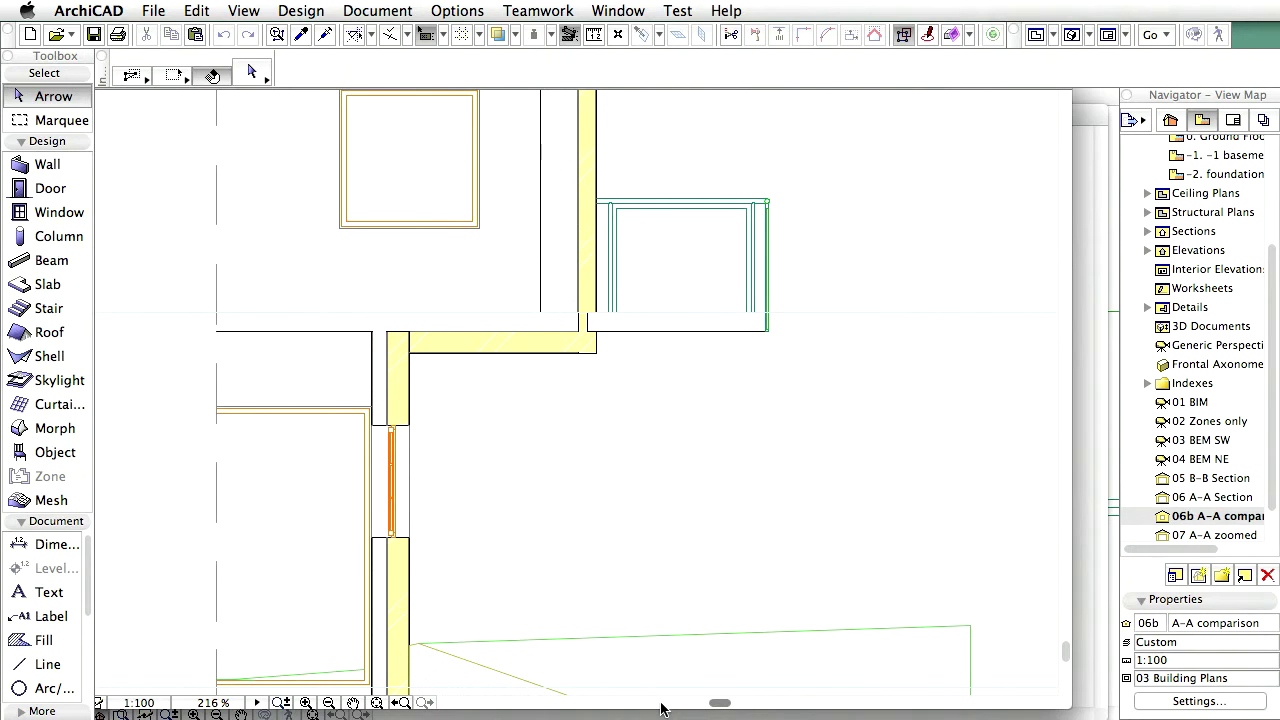
pyautogui.click(659, 704)
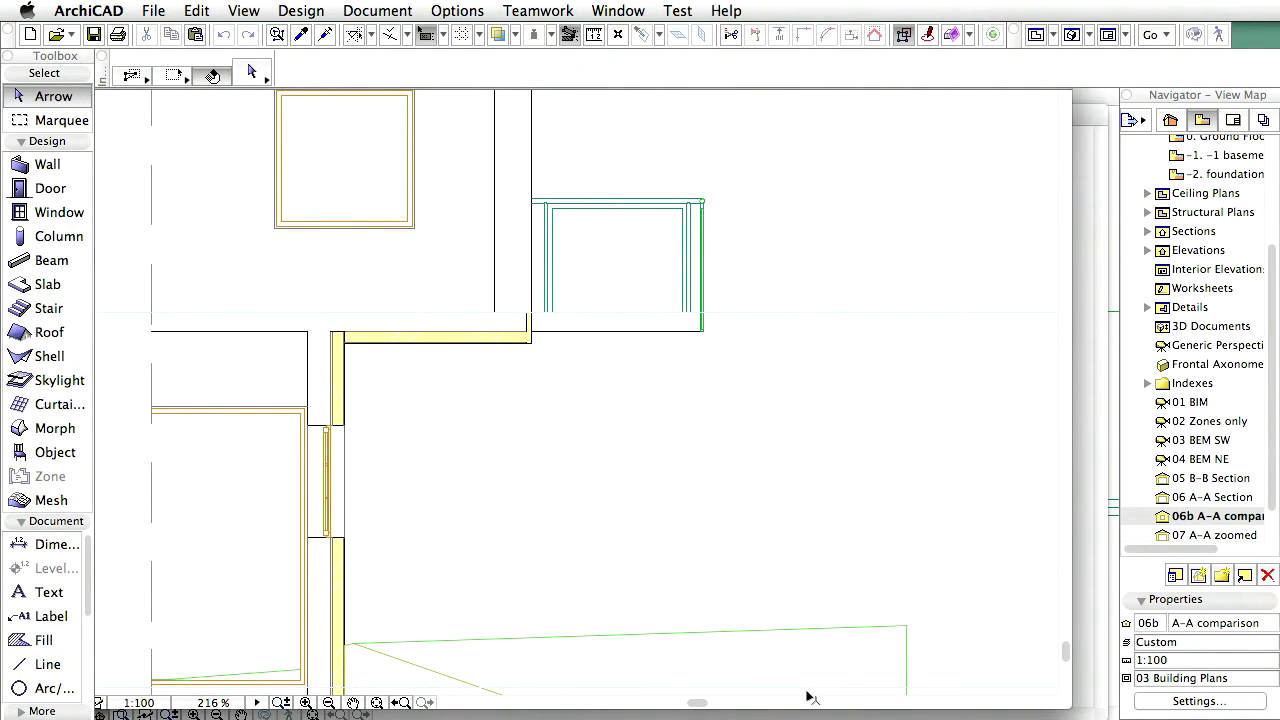
# Step: Show the Energy Model Review's structures as a flat list and widen the palette
pyautogui.press('super+apostrophe')
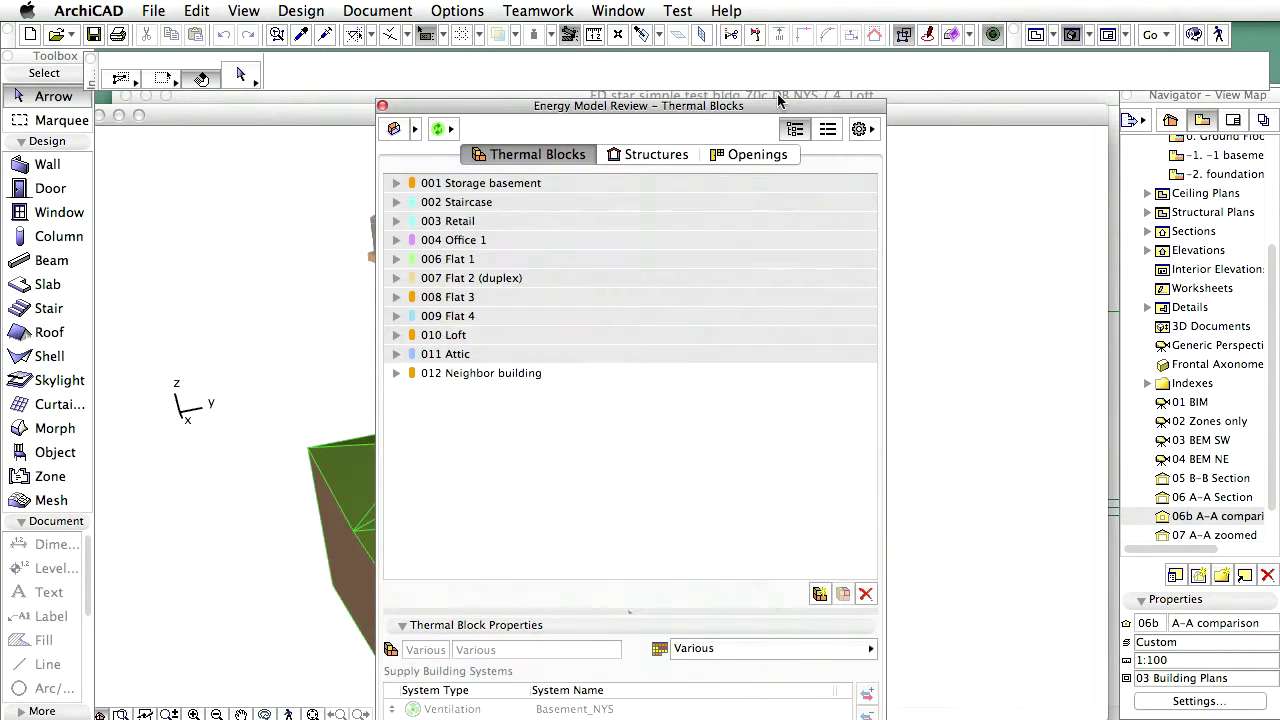
pyautogui.click(683, 155)
pyautogui.click(827, 130)
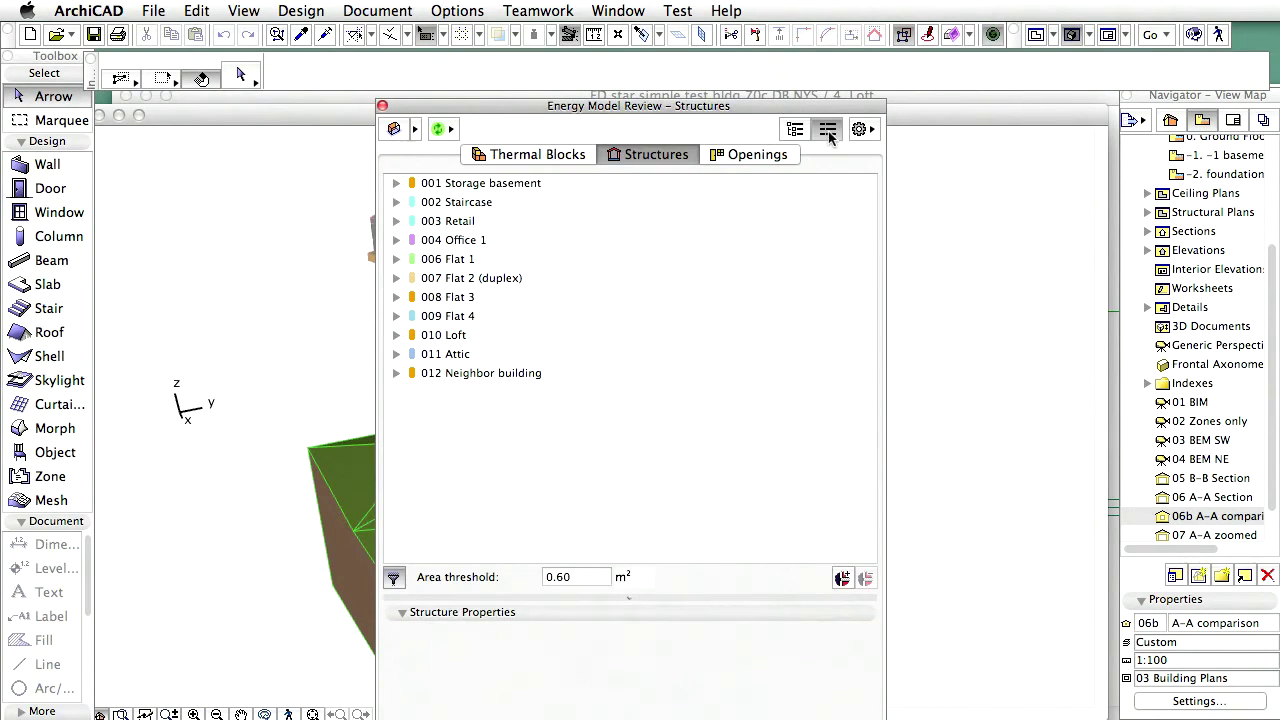
pyautogui.moveTo(885, 228); pyautogui.dragTo(1106, 236)
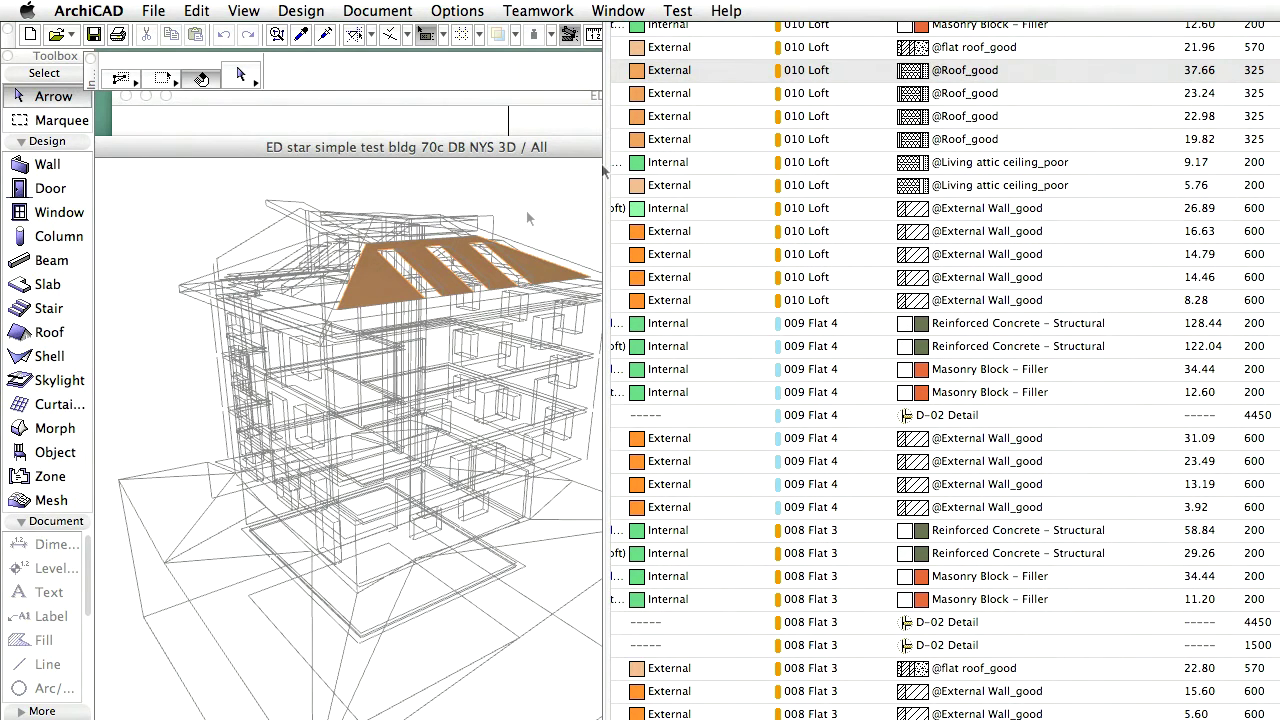
pyautogui.click(457, 14)
pyautogui.moveTo(462, 40)
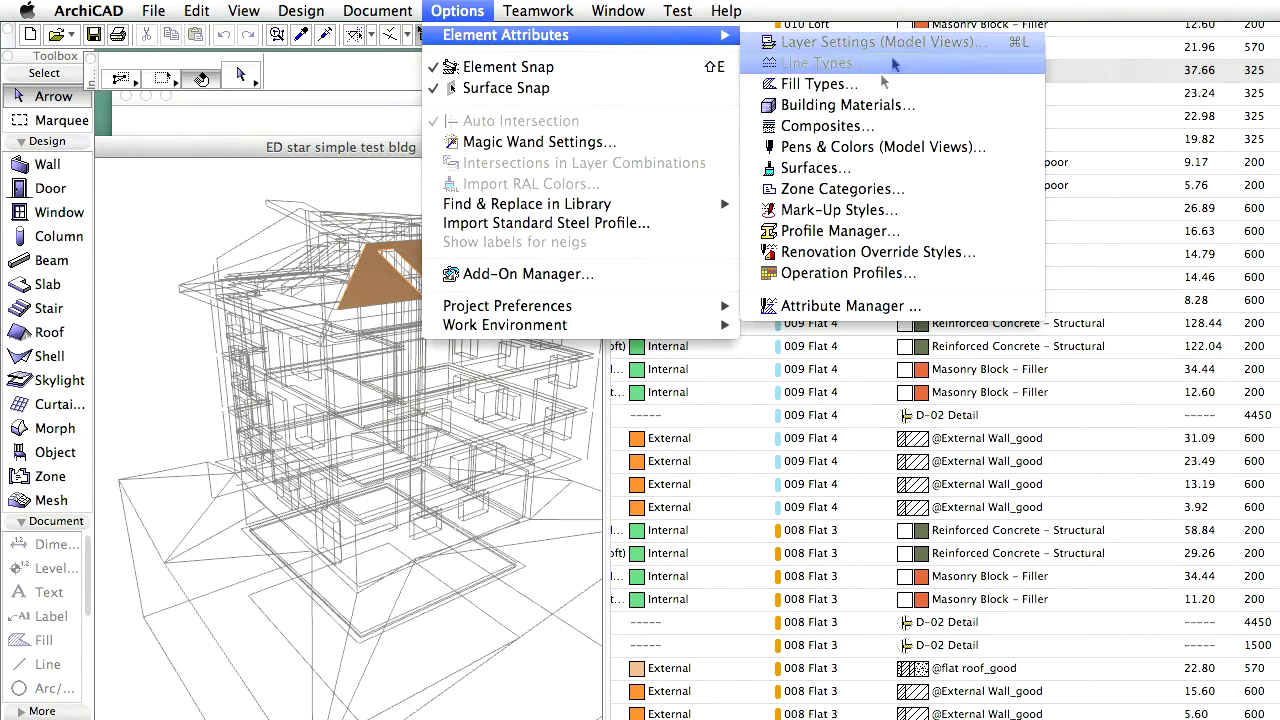
pyautogui.click(860, 128)
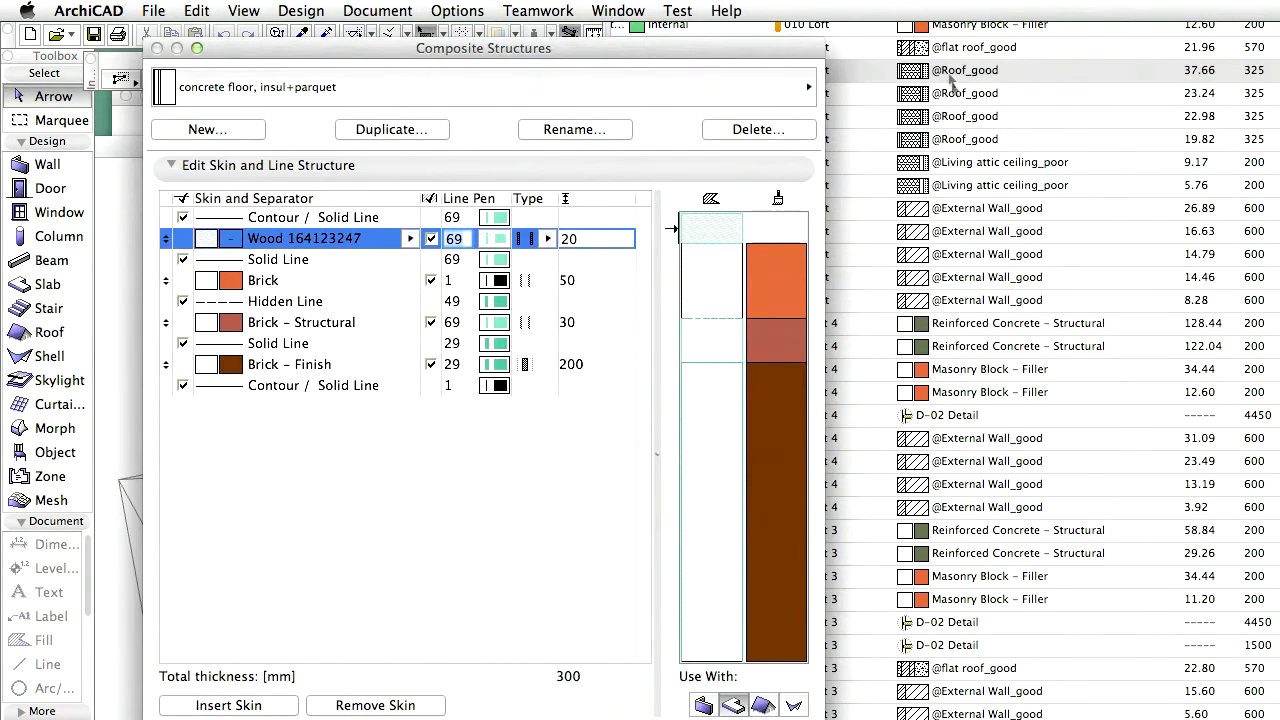
pyautogui.click(396, 100)
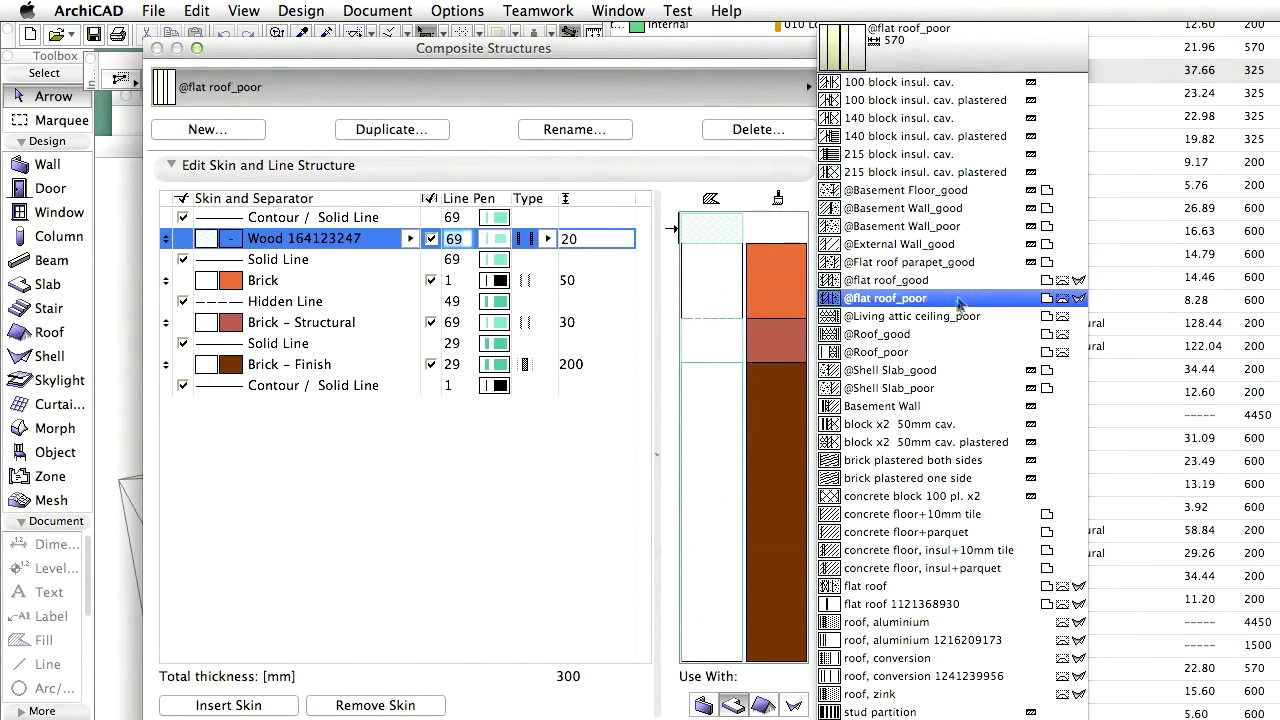
pyautogui.click(945, 340)
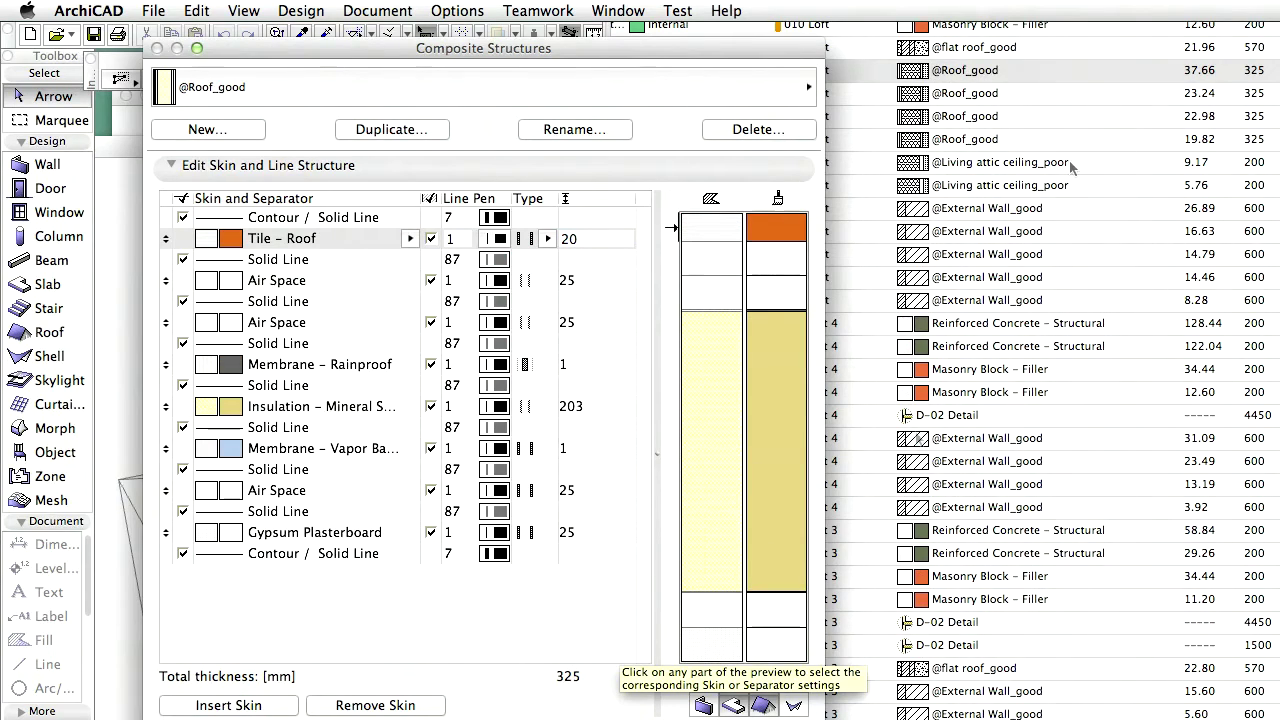
pyautogui.press('Return')
pyautogui.moveTo(792, 657); pyautogui.dragTo(894, 664)
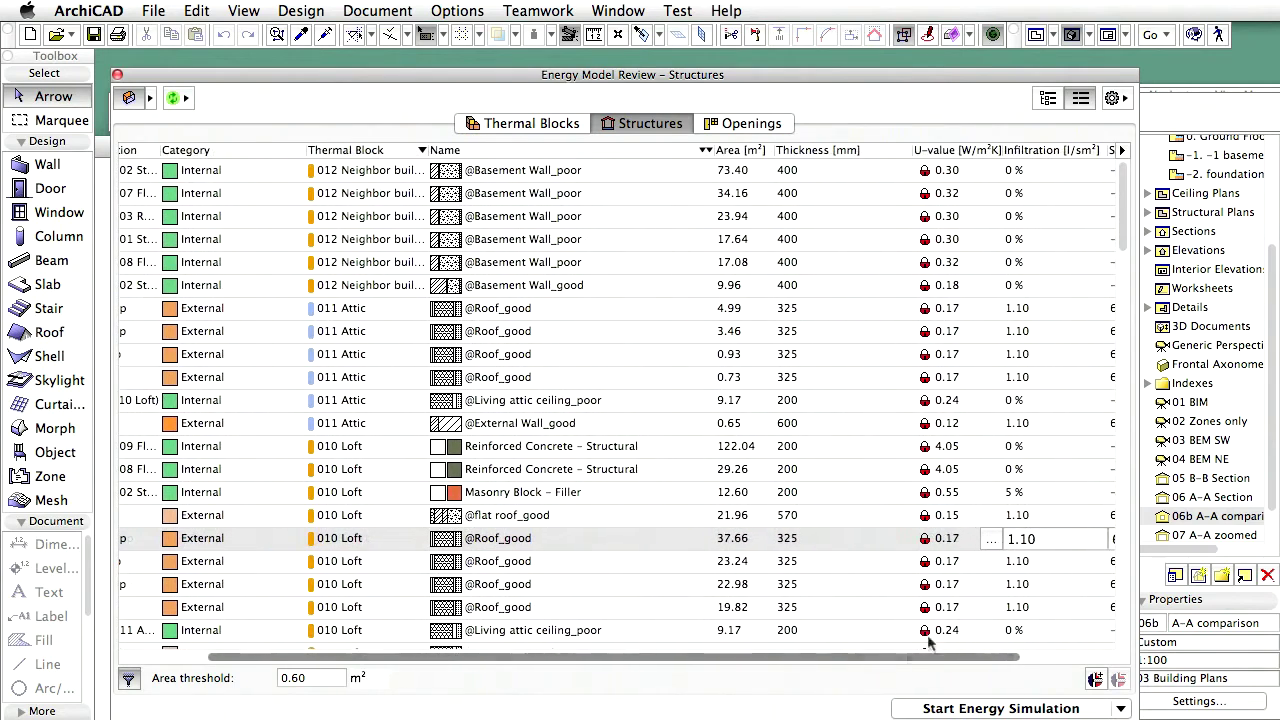
pyautogui.click(995, 541)
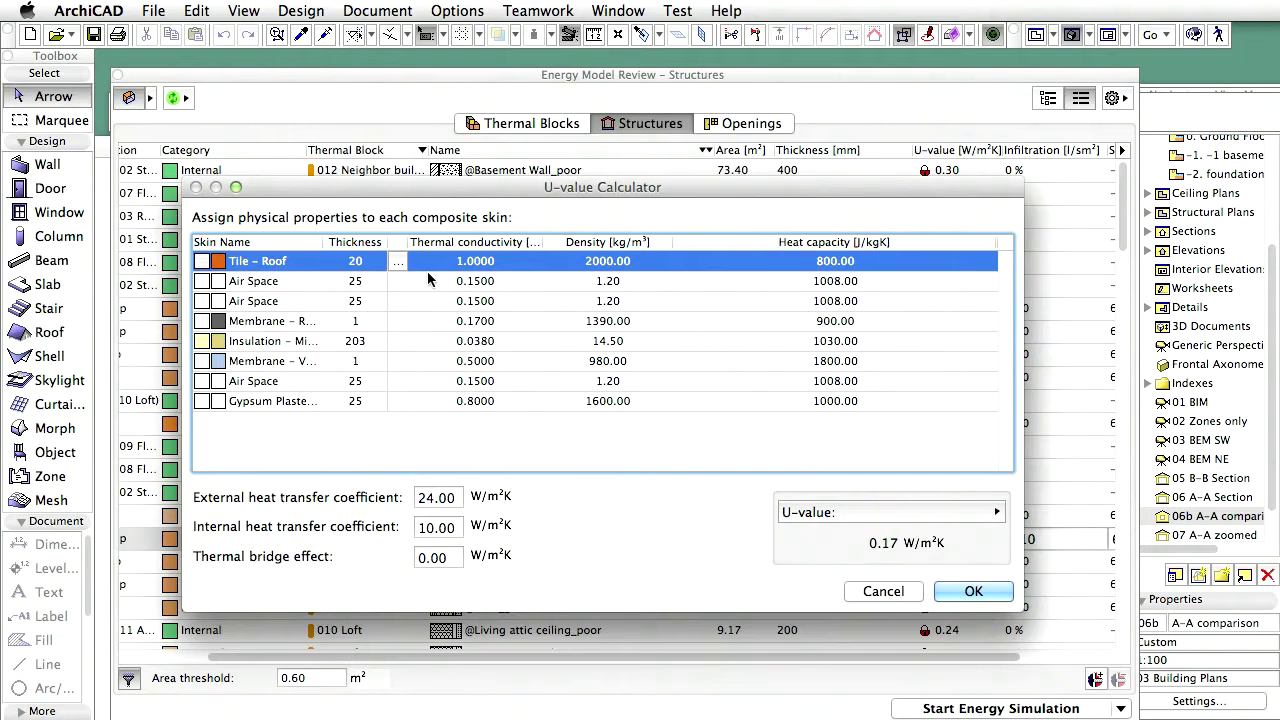
pyautogui.click(440, 302)
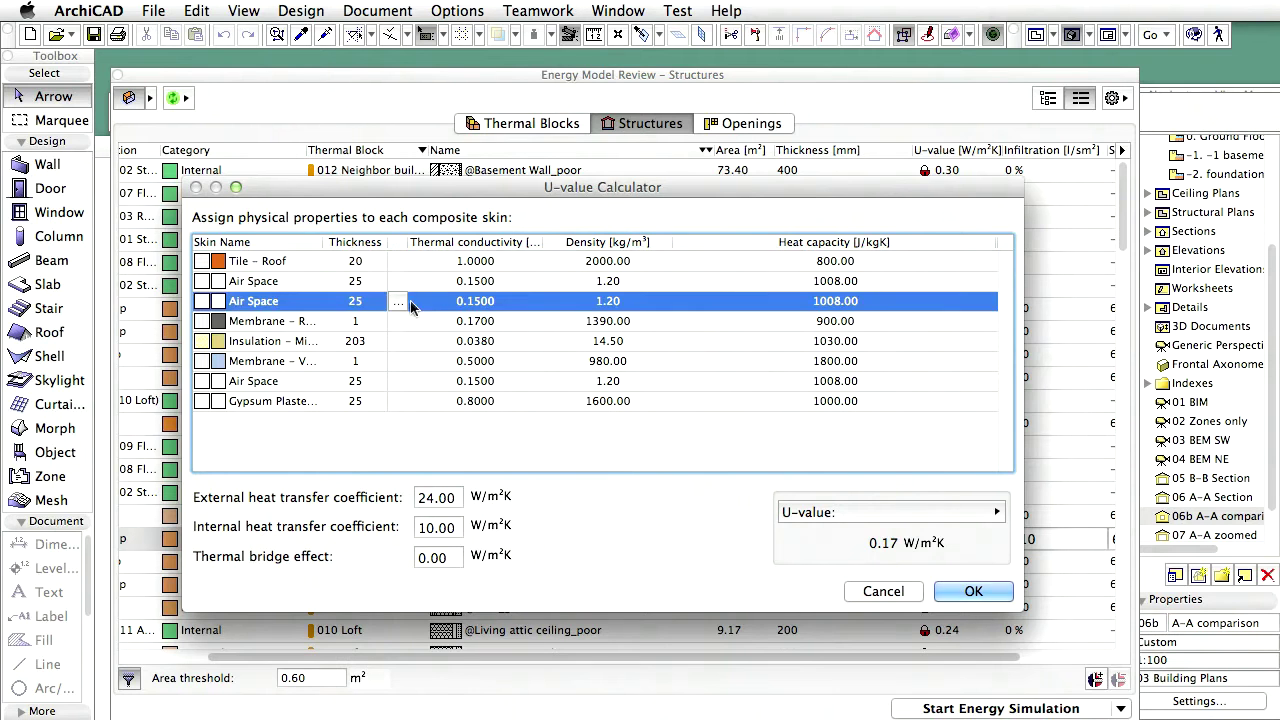
pyautogui.click(398, 301)
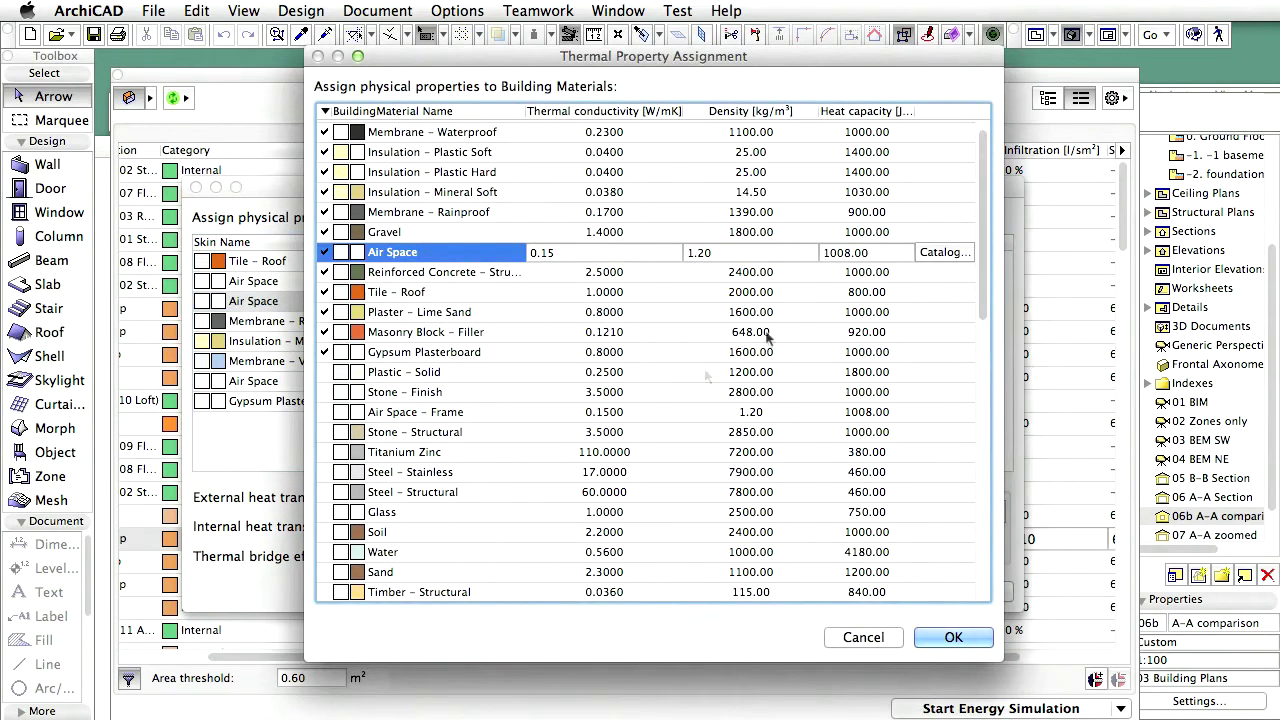
pyautogui.click(862, 637)
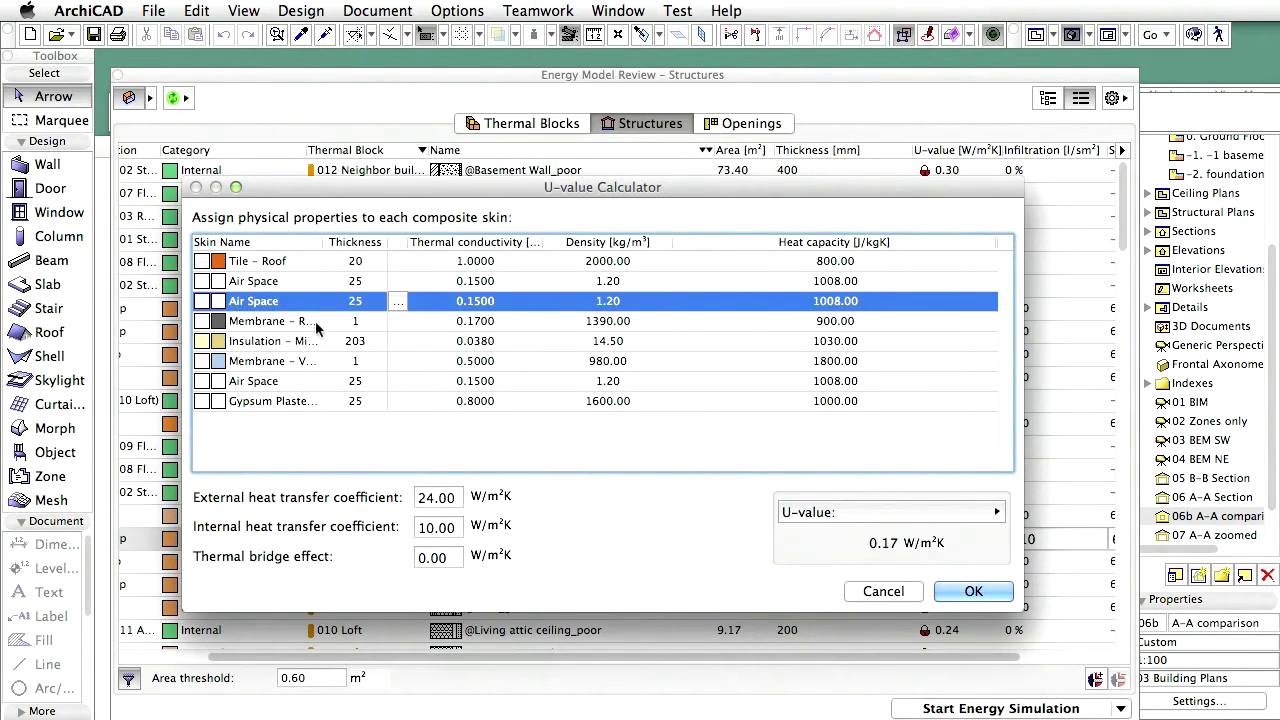
# Step: Assign the catalog's ROOF GLASS WOOL thermal properties to the Insulation – Mineral Soft building material of the roof composite
pyautogui.click(318, 326)
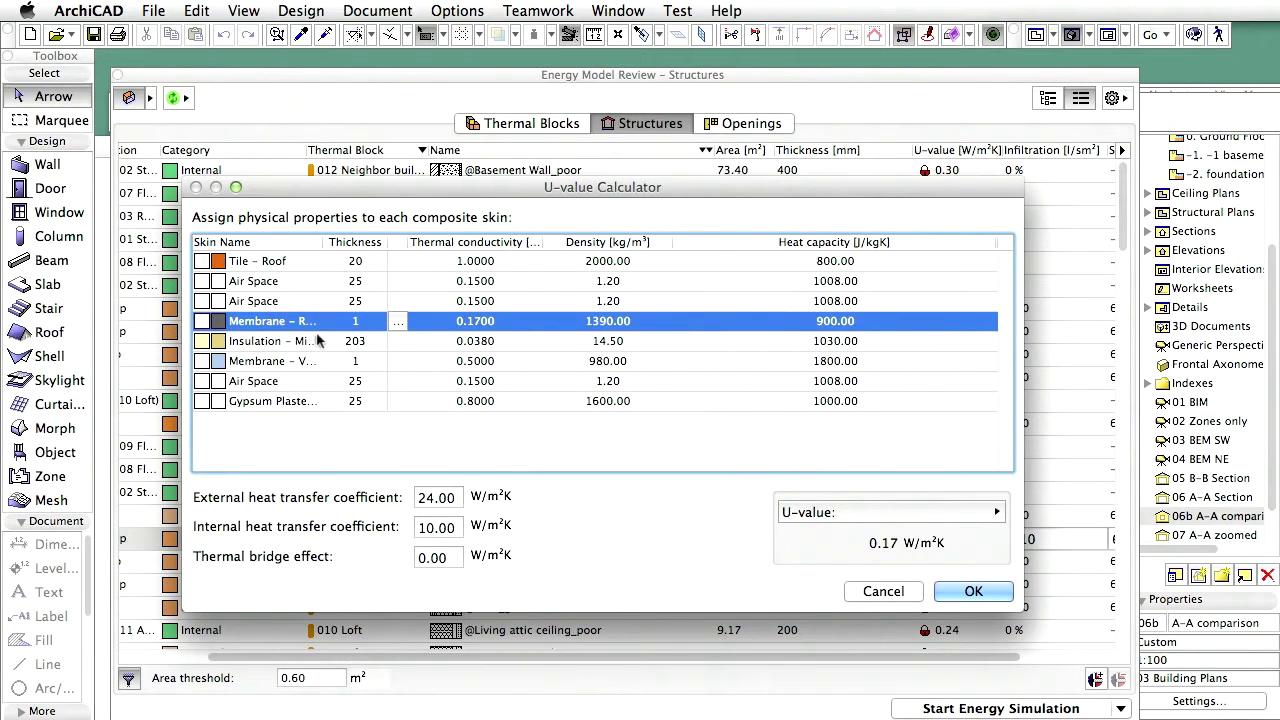
pyautogui.click(320, 341)
pyautogui.click(398, 341)
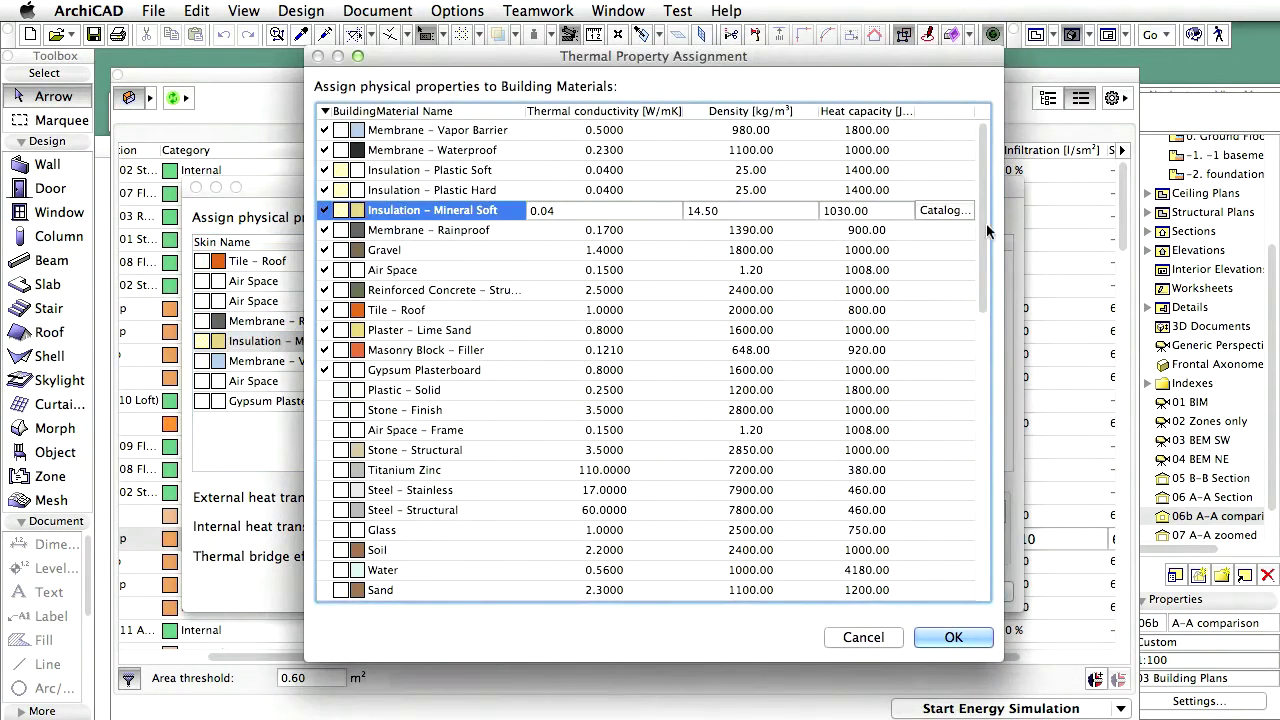
pyautogui.click(944, 210)
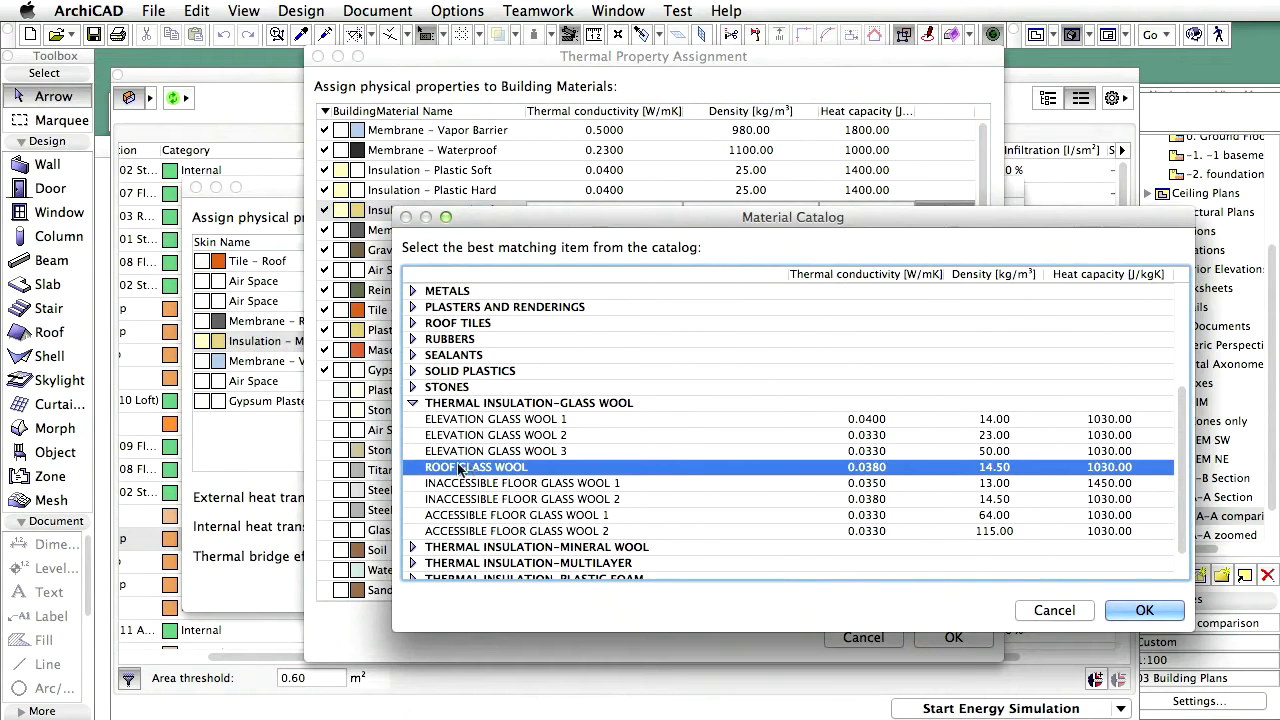
pyautogui.click(1144, 610)
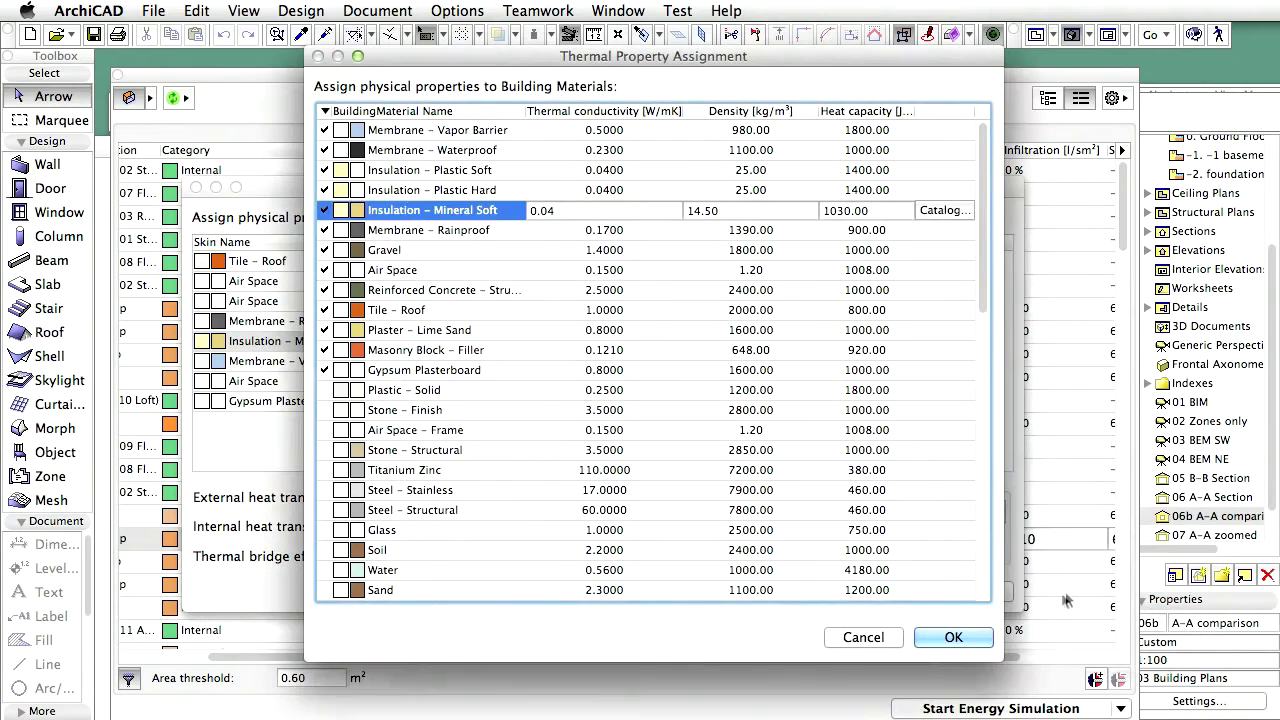
pyautogui.click(953, 637)
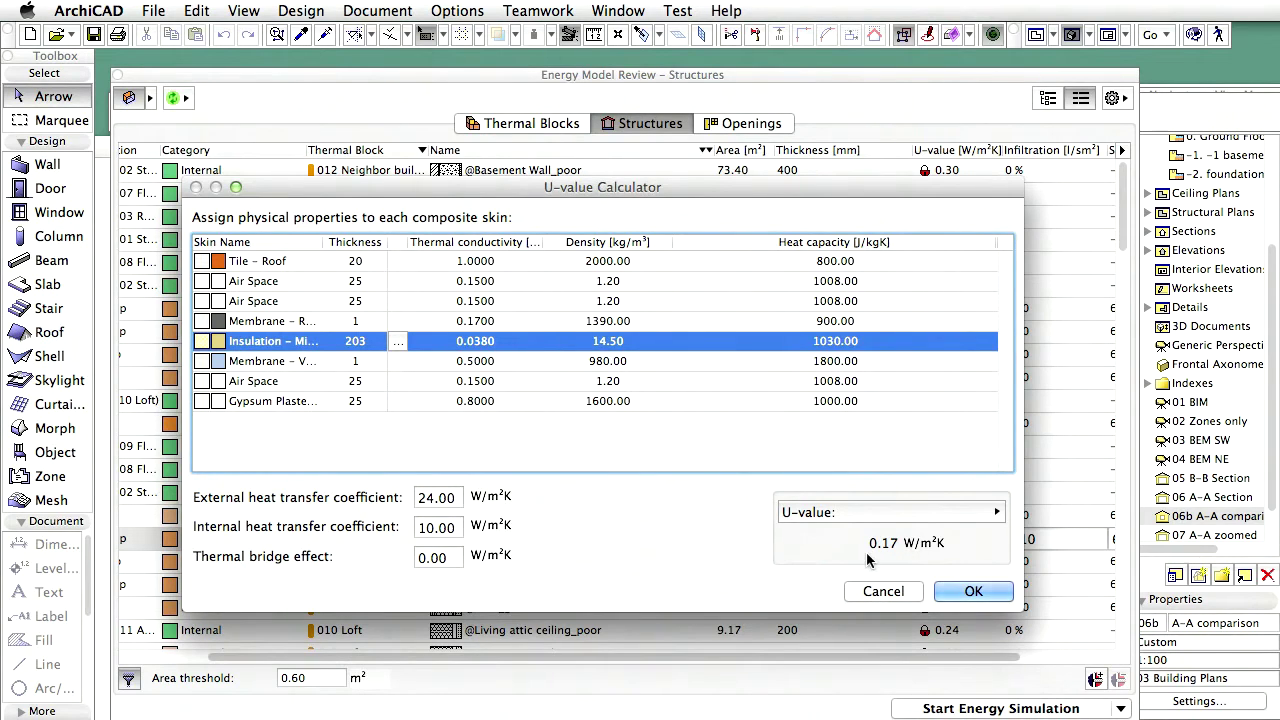
# Step: Show the roof composite's R-value in the calculator, and switch the result back to U-value
pyautogui.click(962, 515)
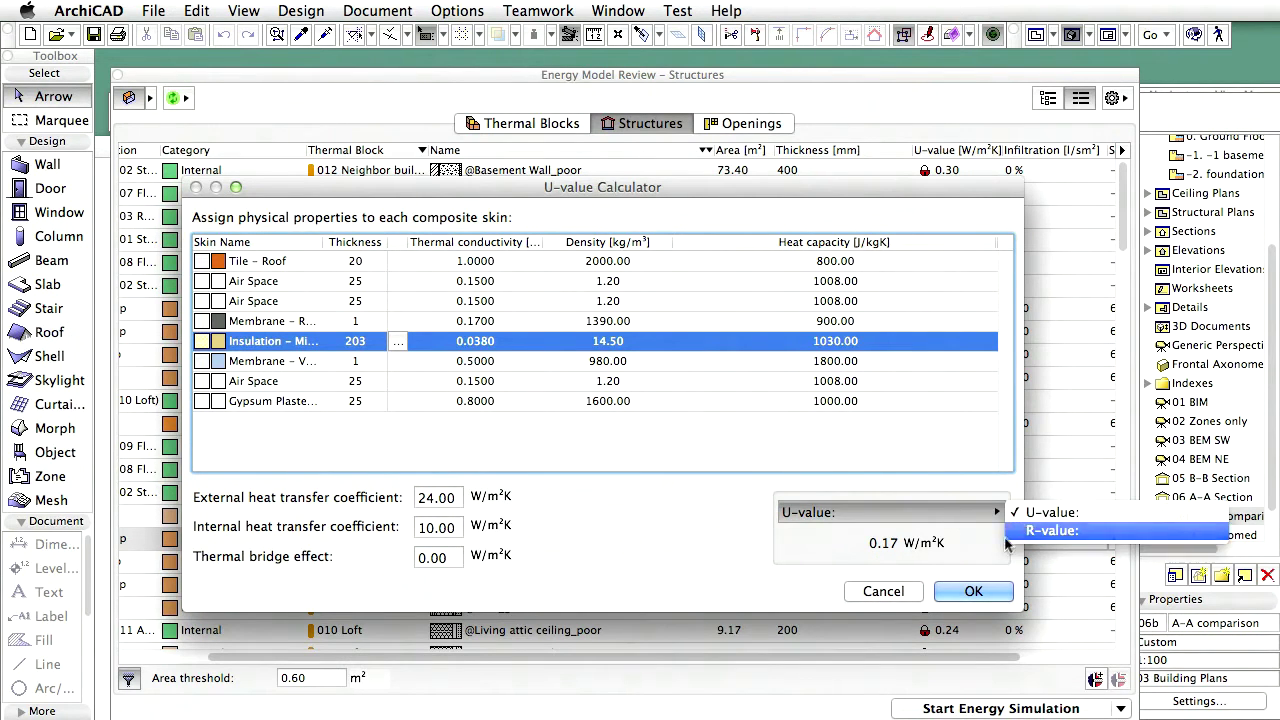
pyautogui.click(1008, 532)
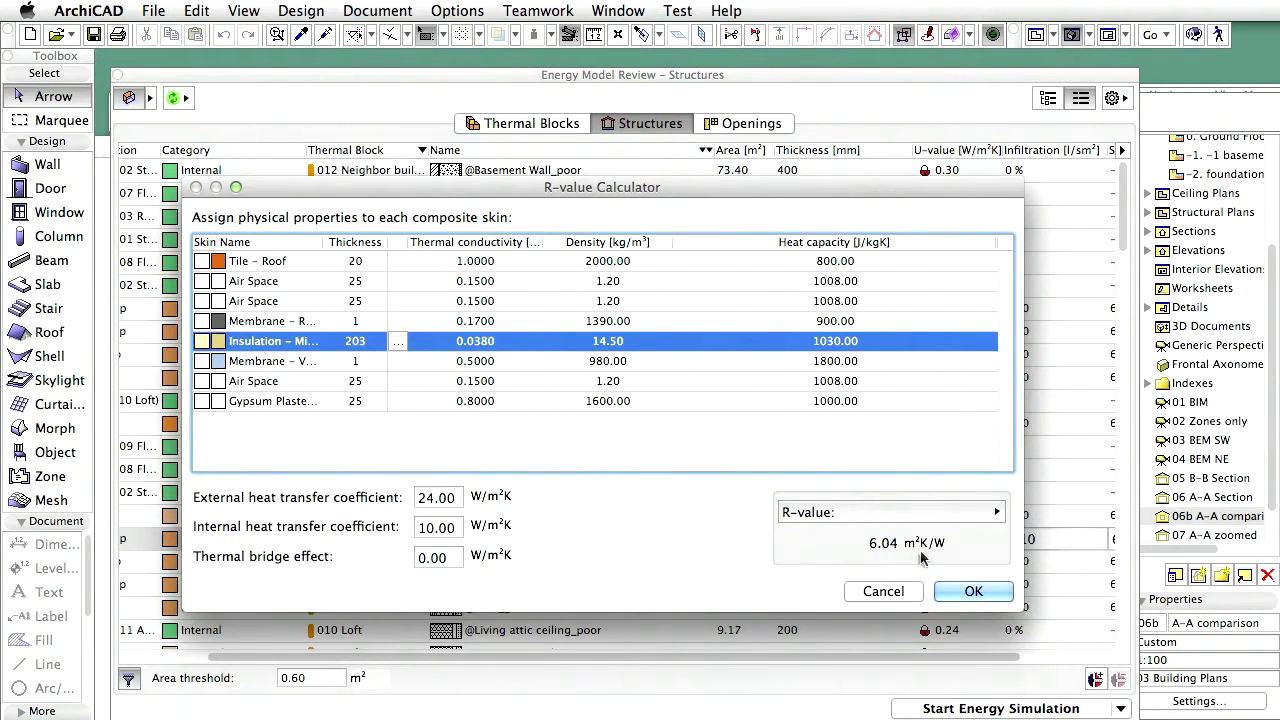
pyautogui.click(952, 516)
pyautogui.click(1021, 516)
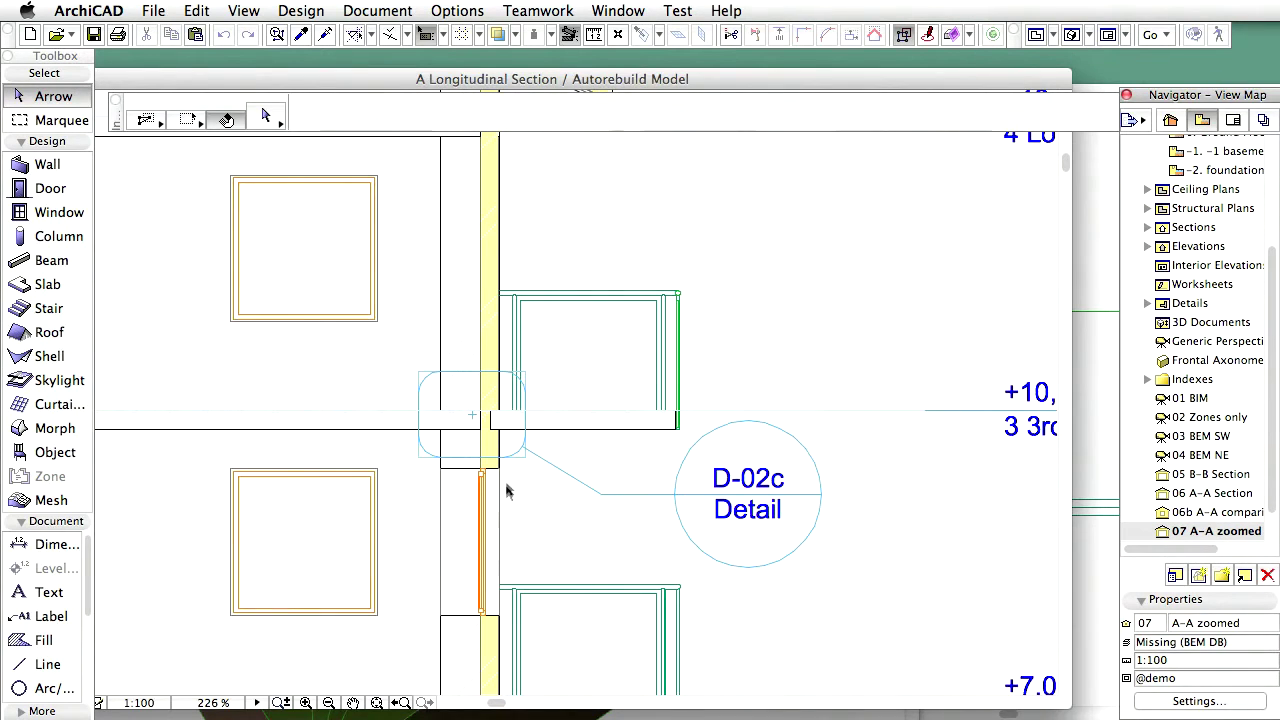
# Step: Open the 08 D-02 Detail view of the balcony and start a Thermal Bridge Simulation for it
pyautogui.scroll(-2, 1262, 478)
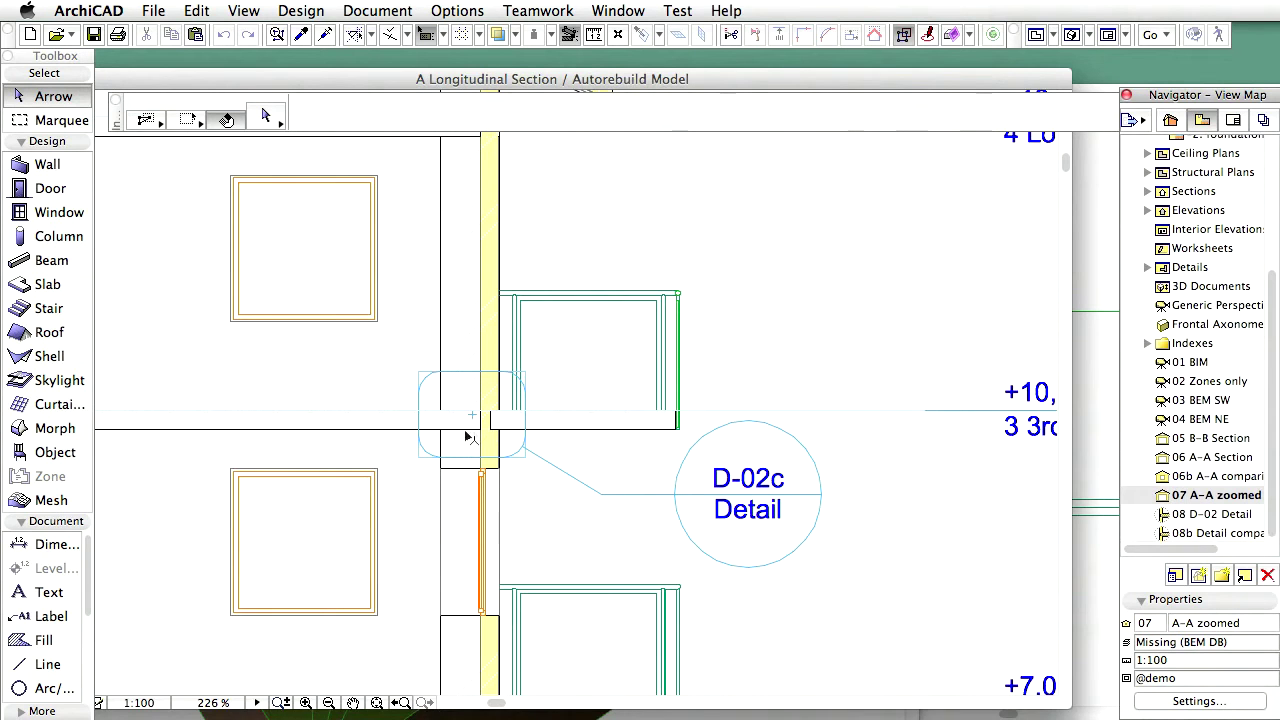
pyautogui.doubleClick(1236, 519)
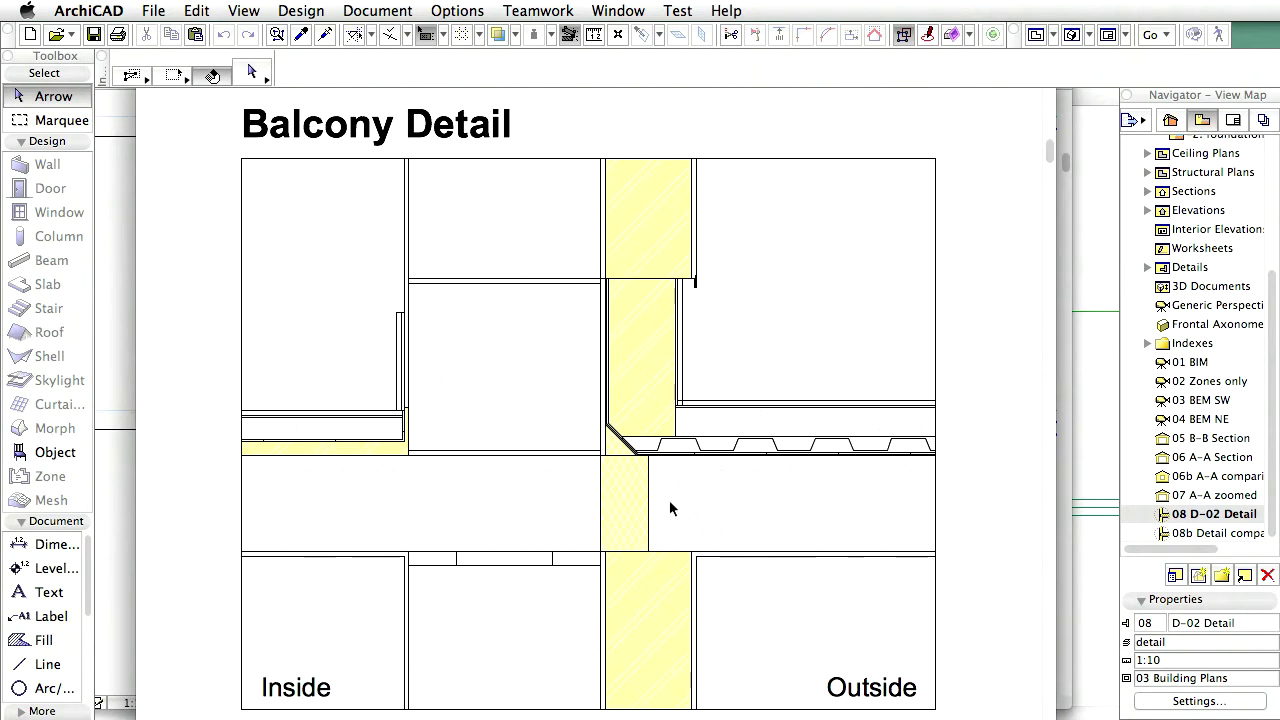
pyautogui.rightClick(1200, 513)
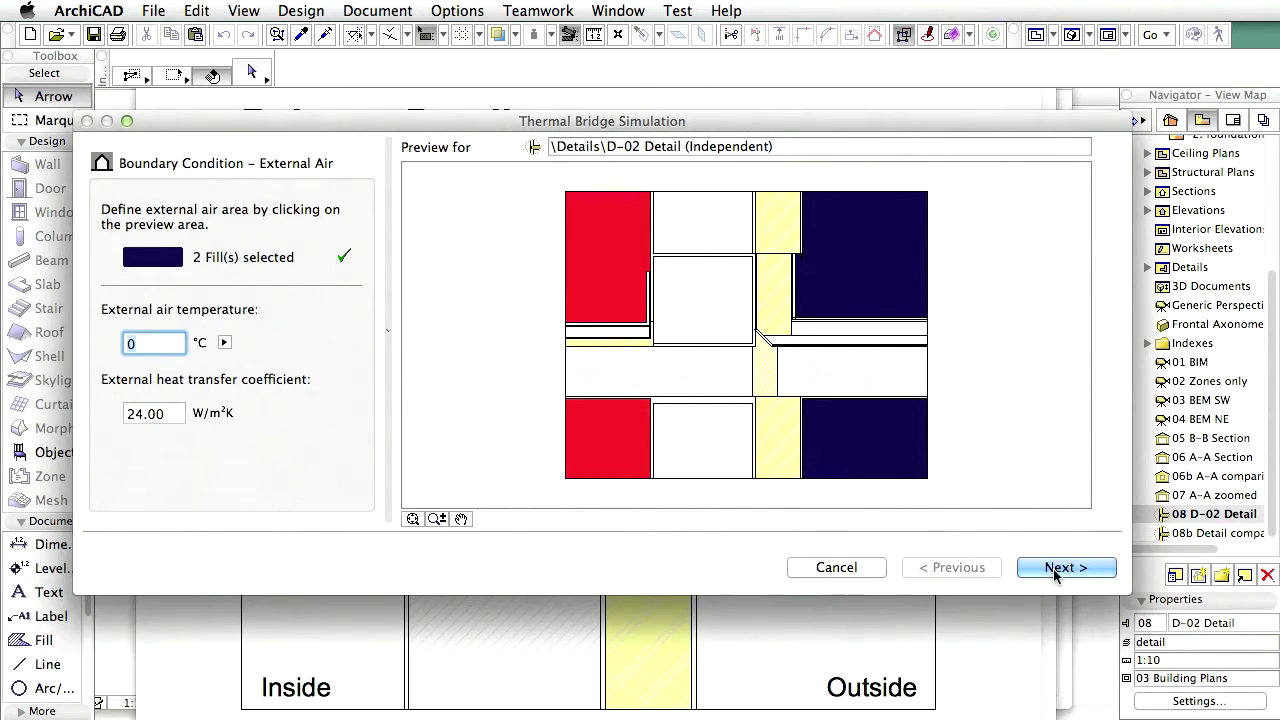
# Step: Accept the external air, internal air and soil boundary conditions of the D-02 Detail simulation
pyautogui.click(1055, 573)
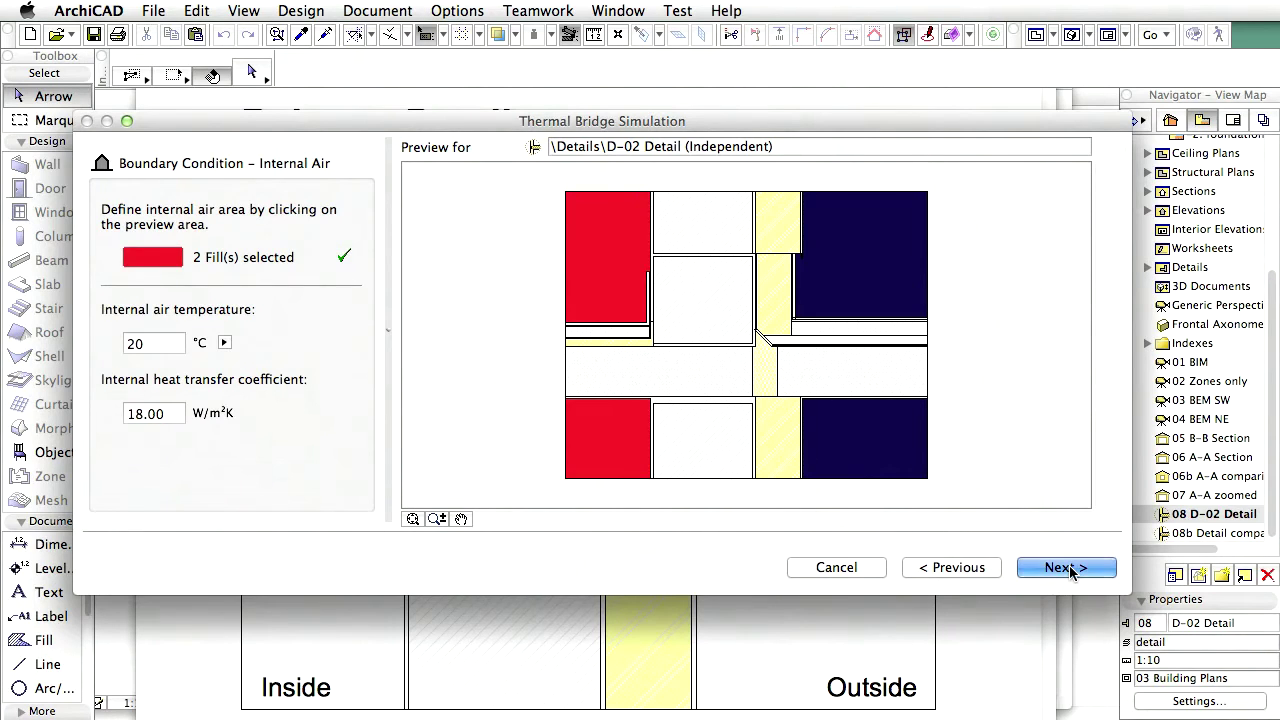
pyautogui.click(1070, 572)
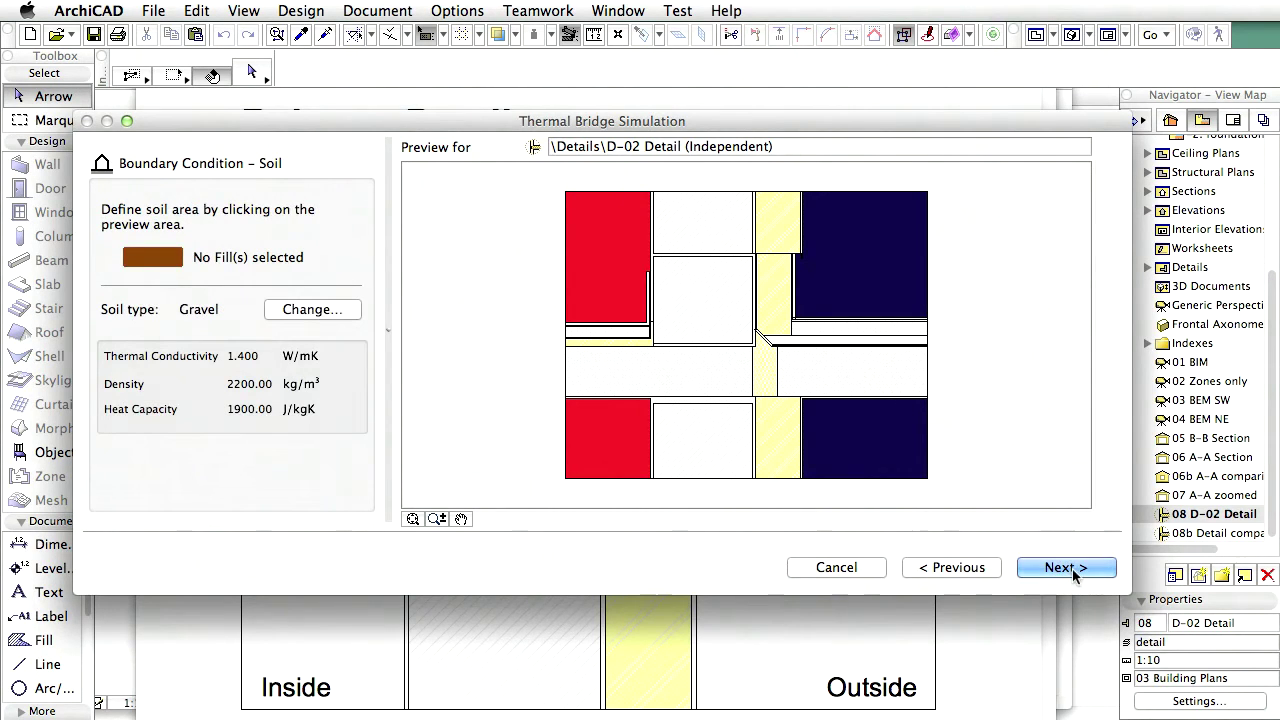
pyautogui.click(1068, 568)
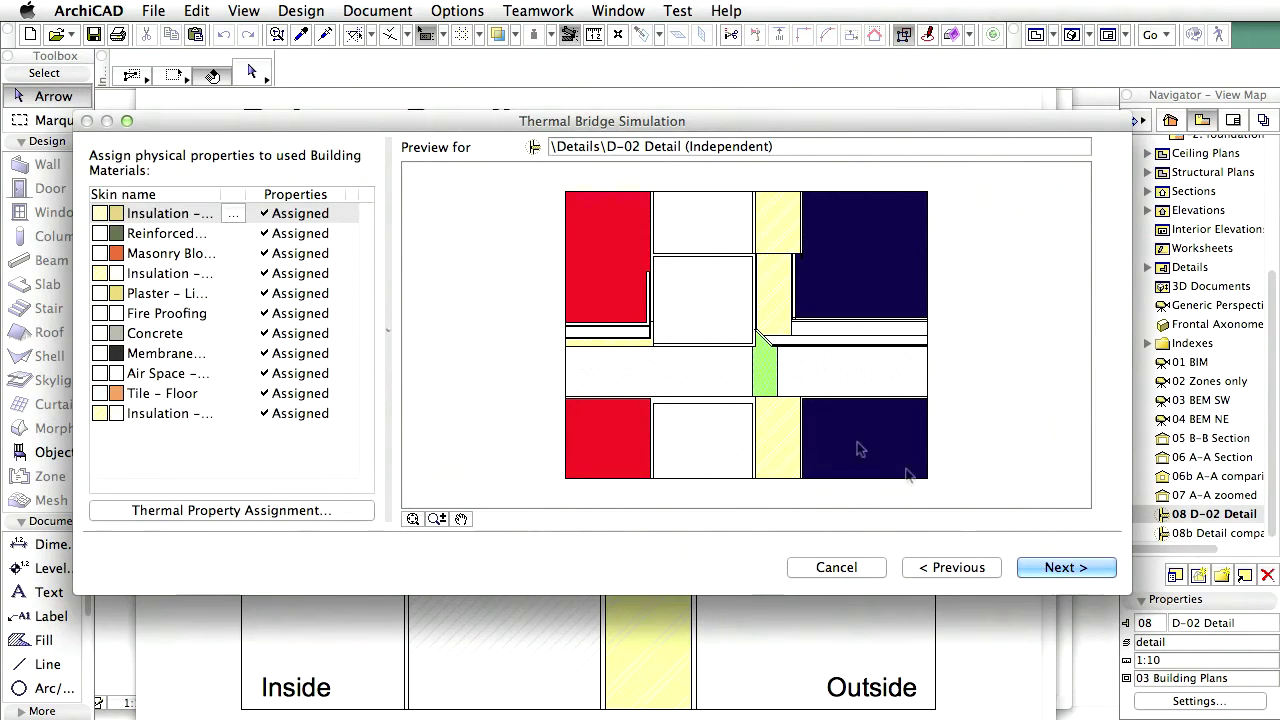
# Step: Locate the detail's building materials in the simulation preview, check the thermal properties of Concrete, and close them without changes
pyautogui.click(231, 233)
pyautogui.click(228, 273)
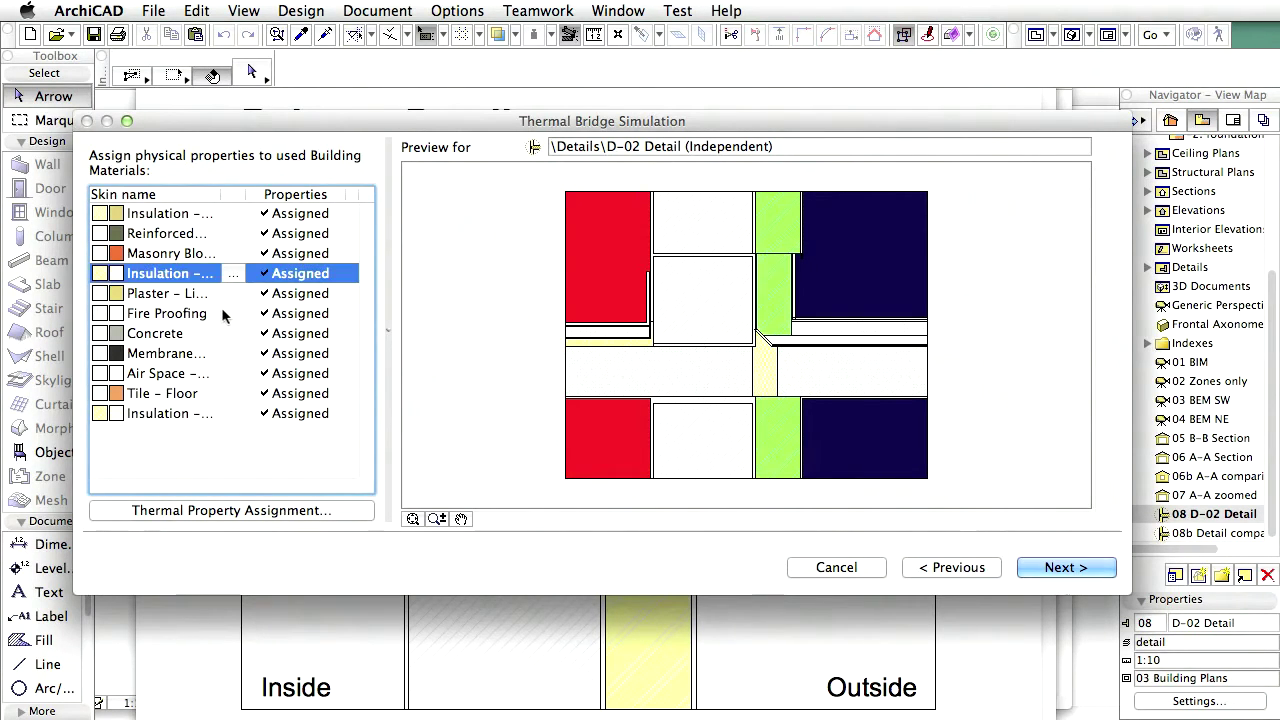
pyautogui.click(222, 313)
pyautogui.click(224, 334)
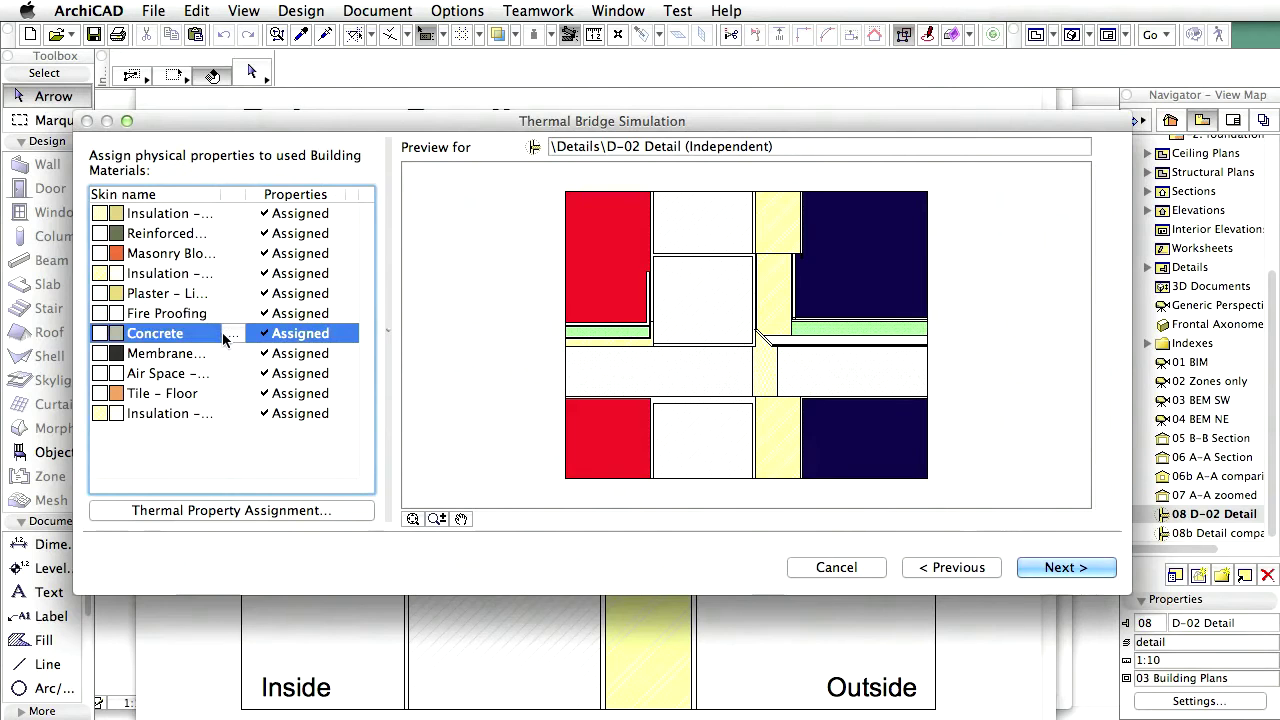
pyautogui.click(233, 333)
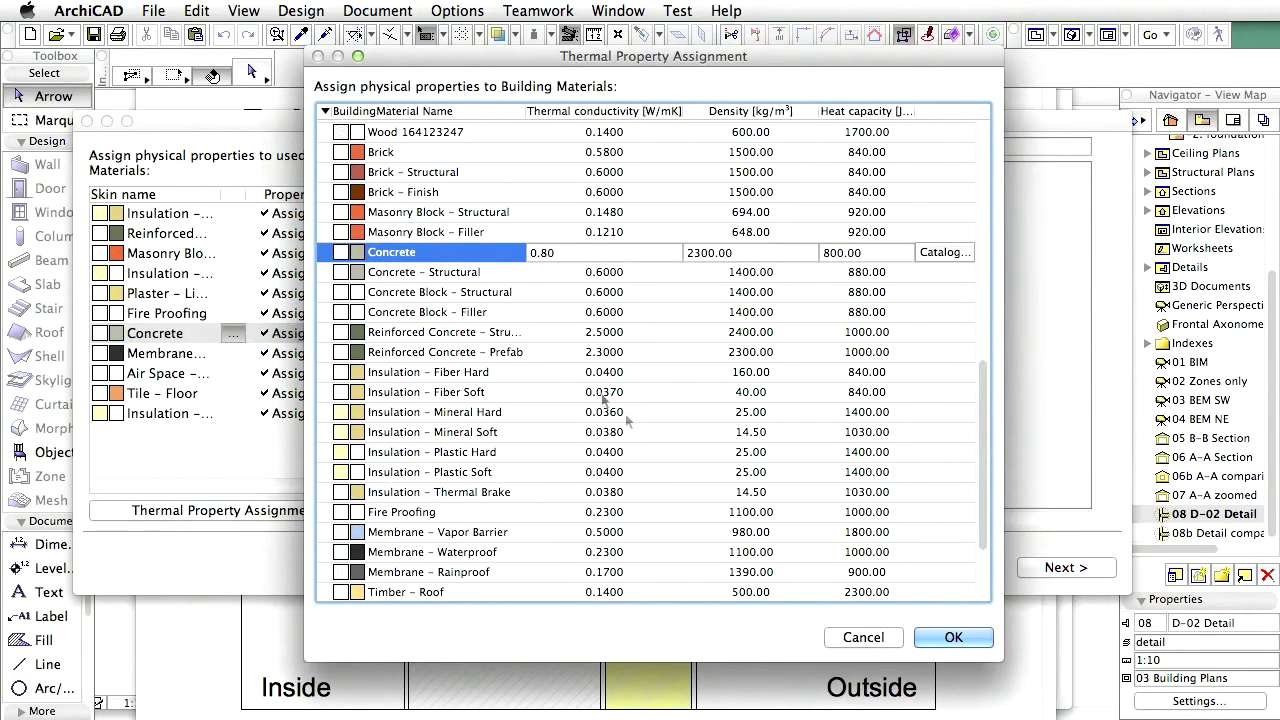
pyautogui.click(862, 638)
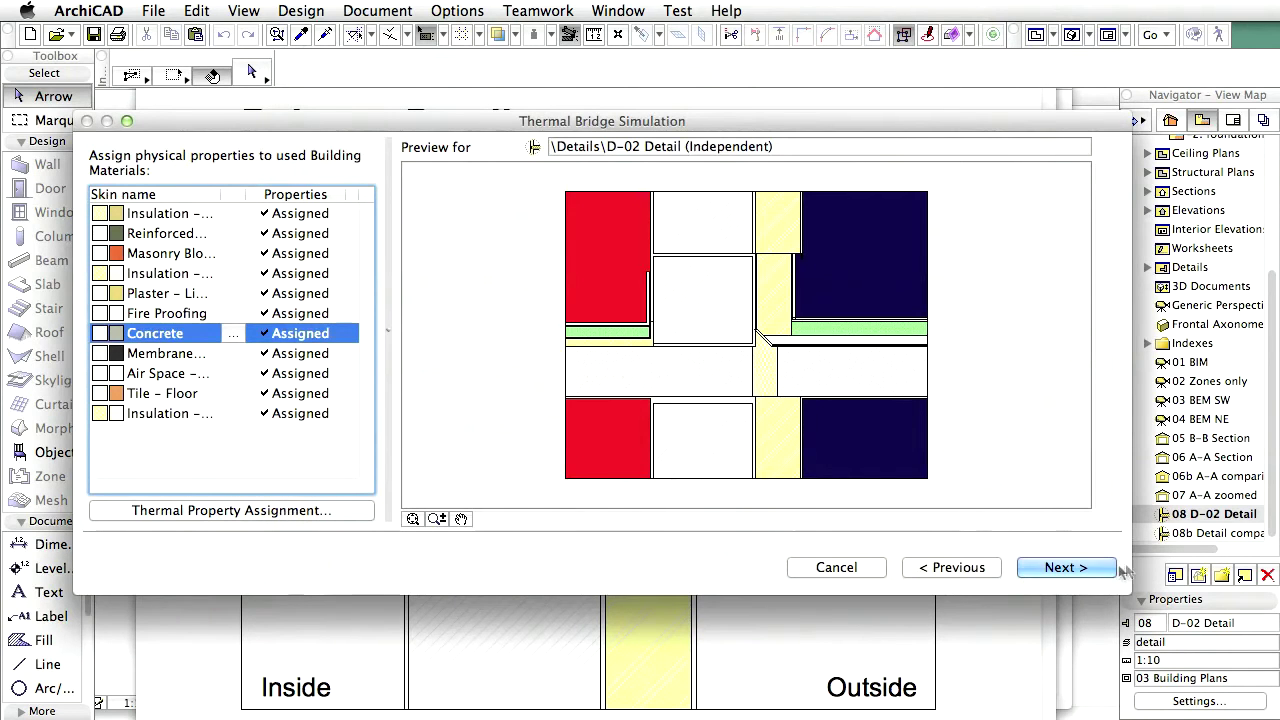
# Step: Run the thermal bridge simulation of the D-02 Detail with an 11 mm grid and show the energy flow results
pyautogui.click(1046, 568)
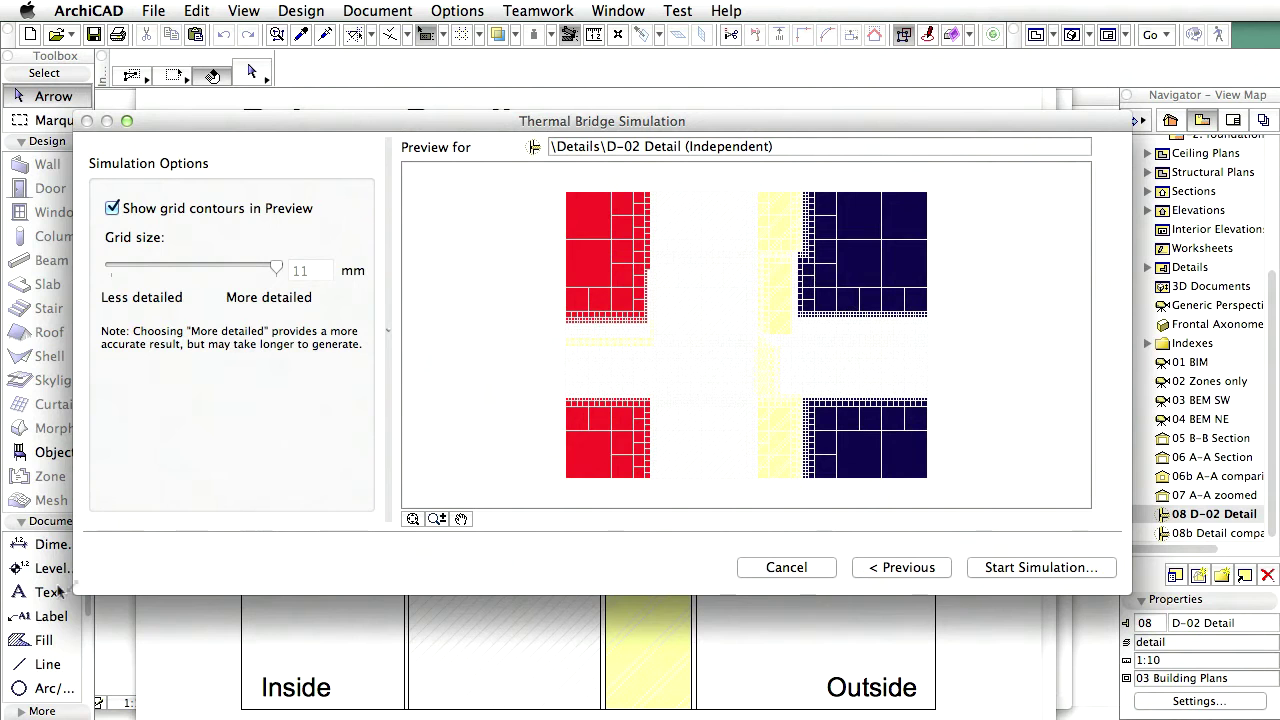
pyautogui.moveTo(77, 593); pyautogui.dragTo(2, 715)
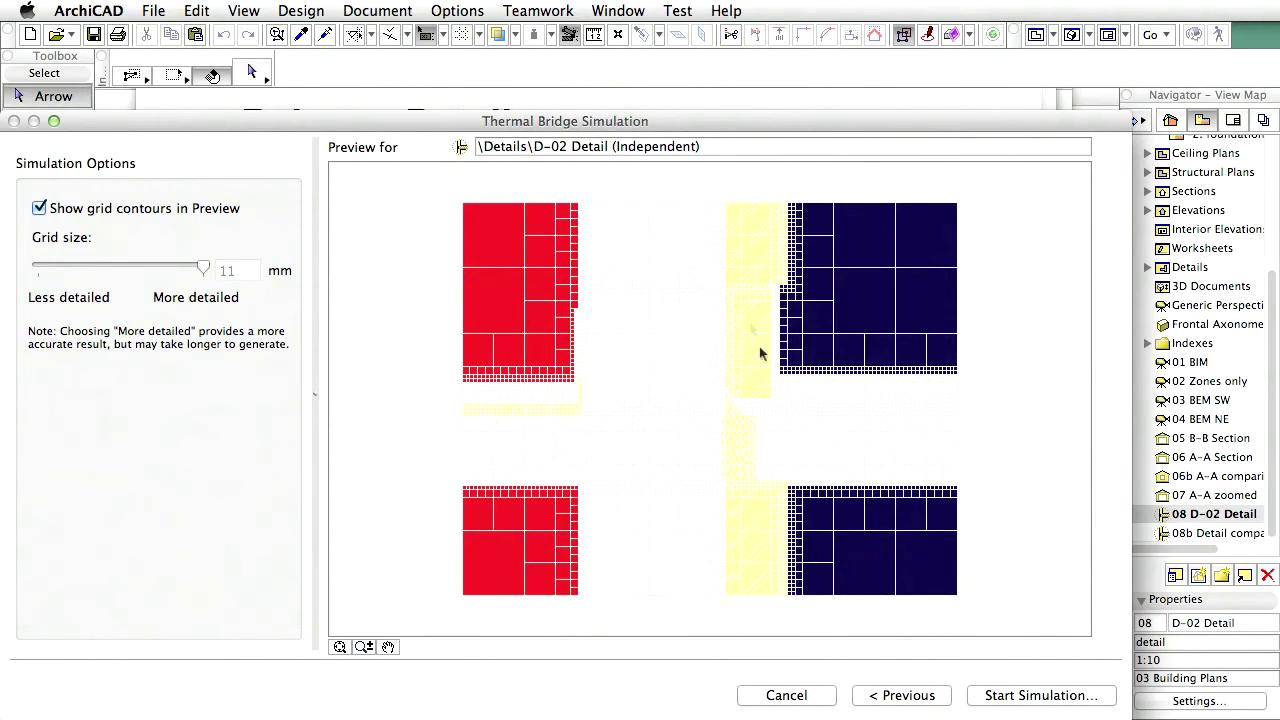
pyautogui.click(1030, 697)
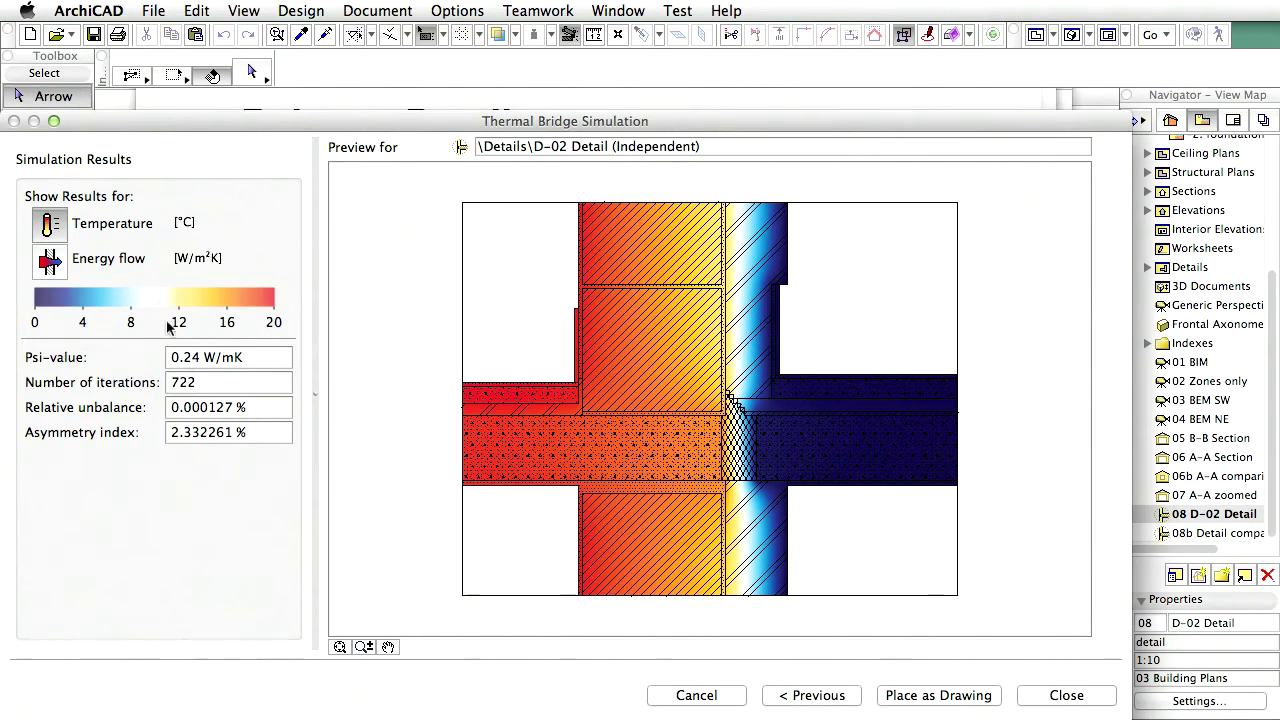
pyautogui.click(53, 264)
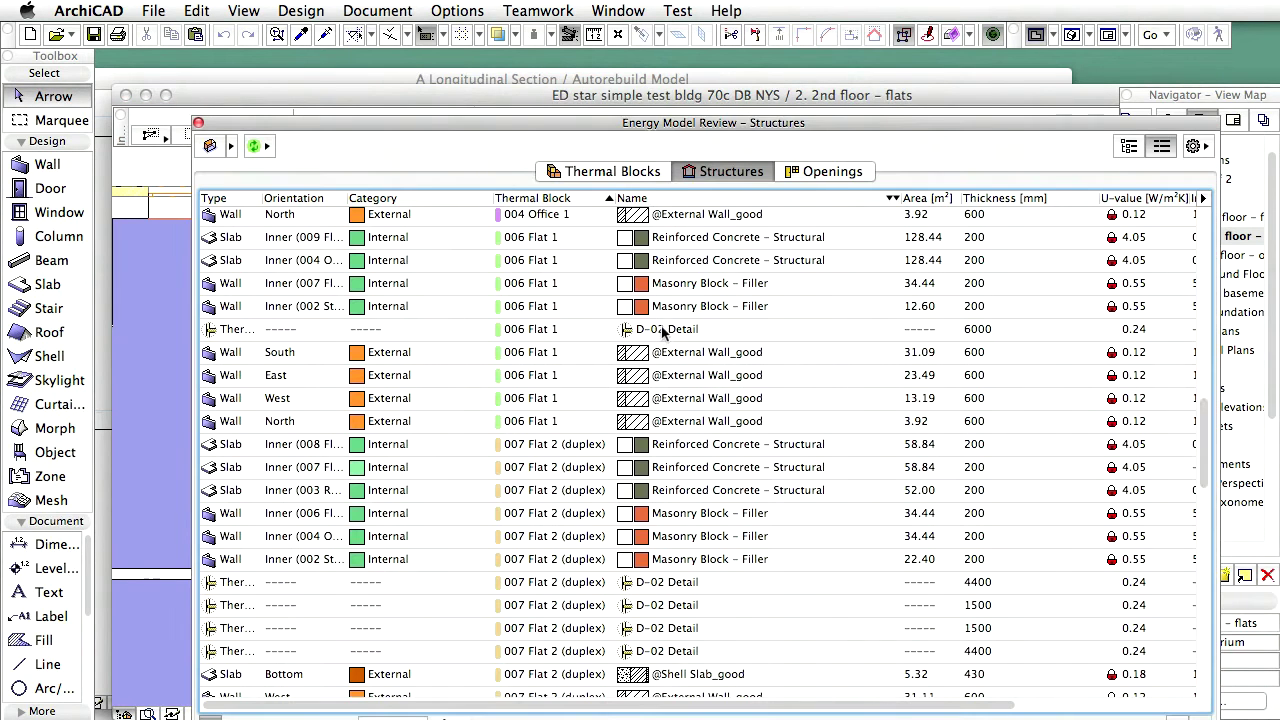
# Step: Select the D-02 Detail thermal bridge of 006 Flat 1 in Structures, and highlight the Flat 1 thermal block in the 3D model
pyautogui.click(660, 332)
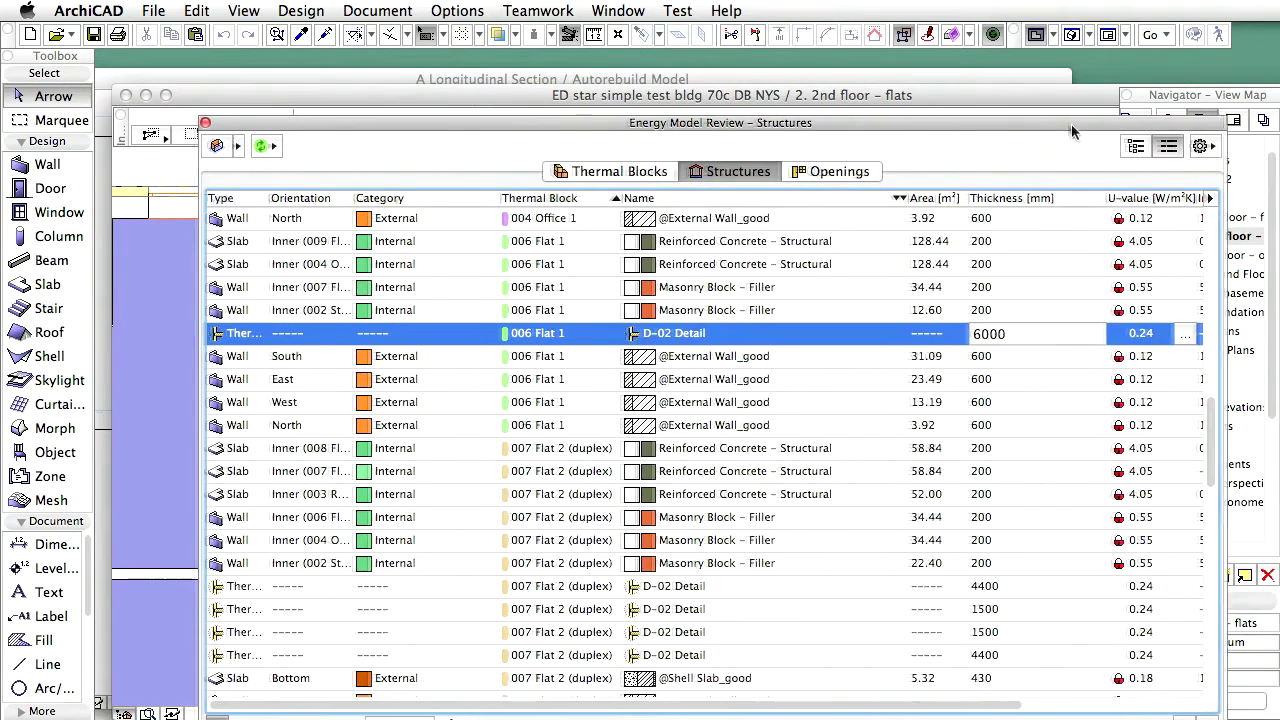
pyautogui.moveTo(1071, 124); pyautogui.dragTo(1115, 154)
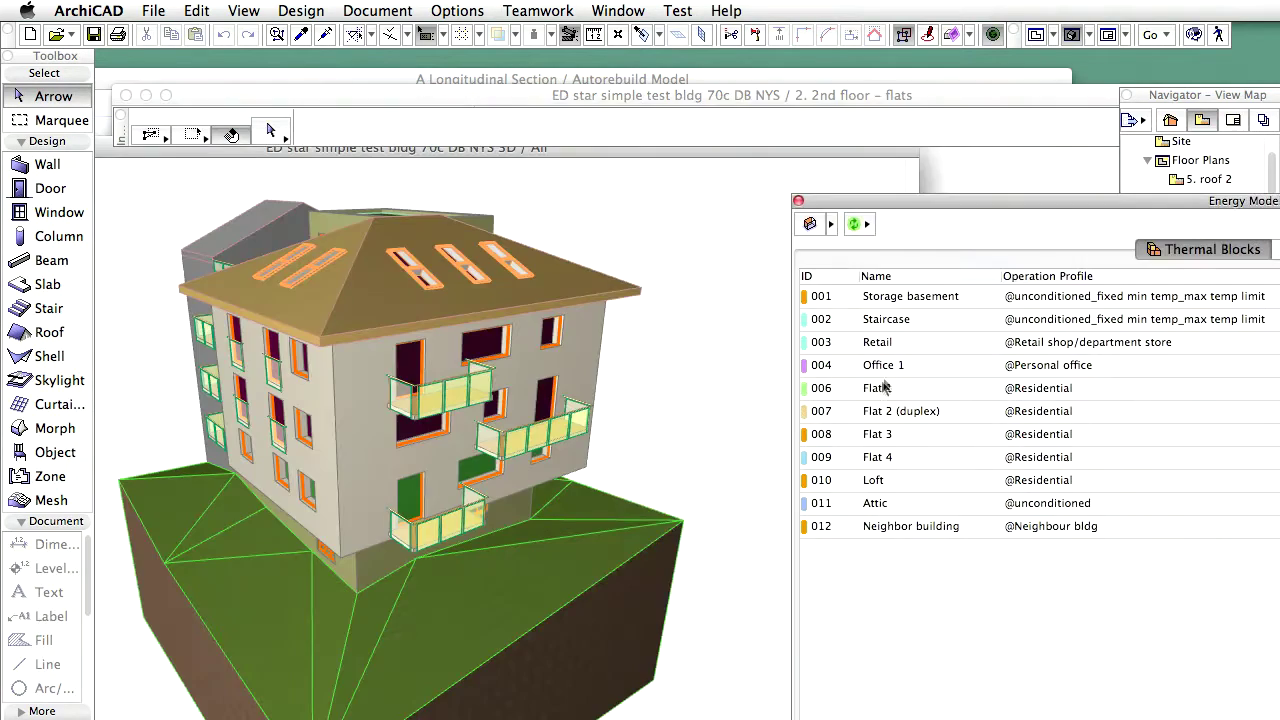
pyautogui.click(884, 388)
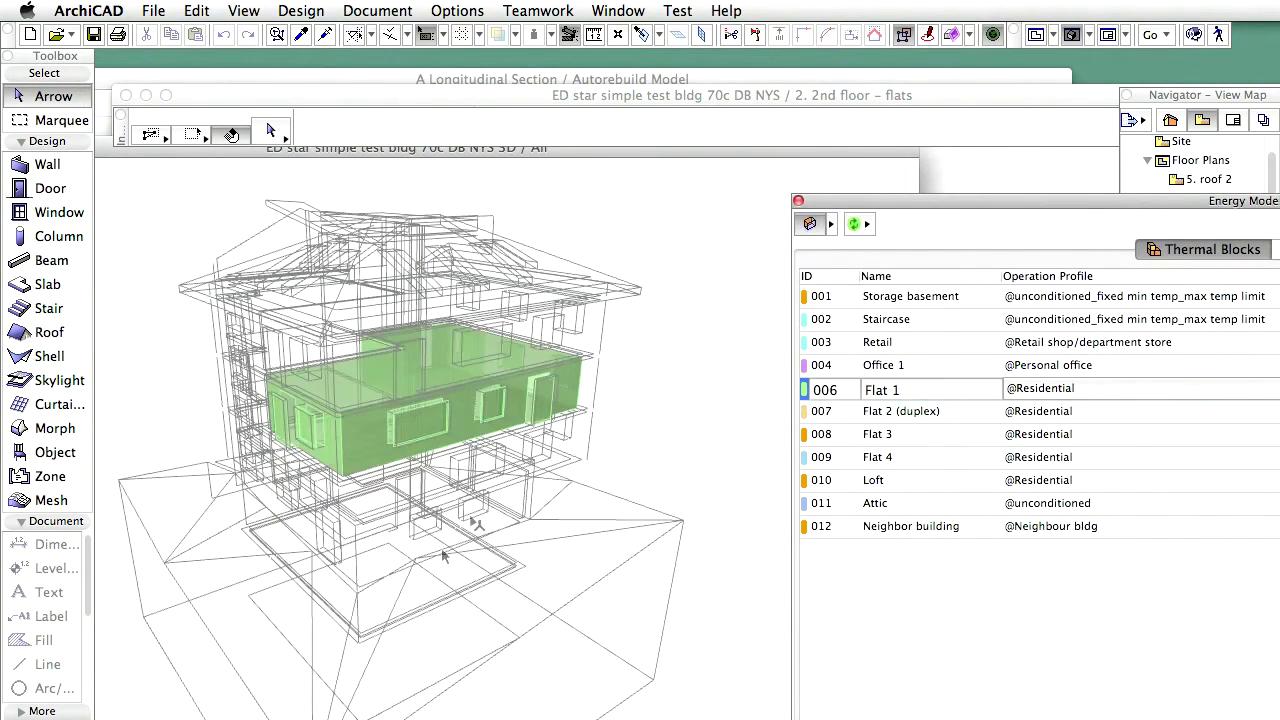
pyautogui.click(810, 224)
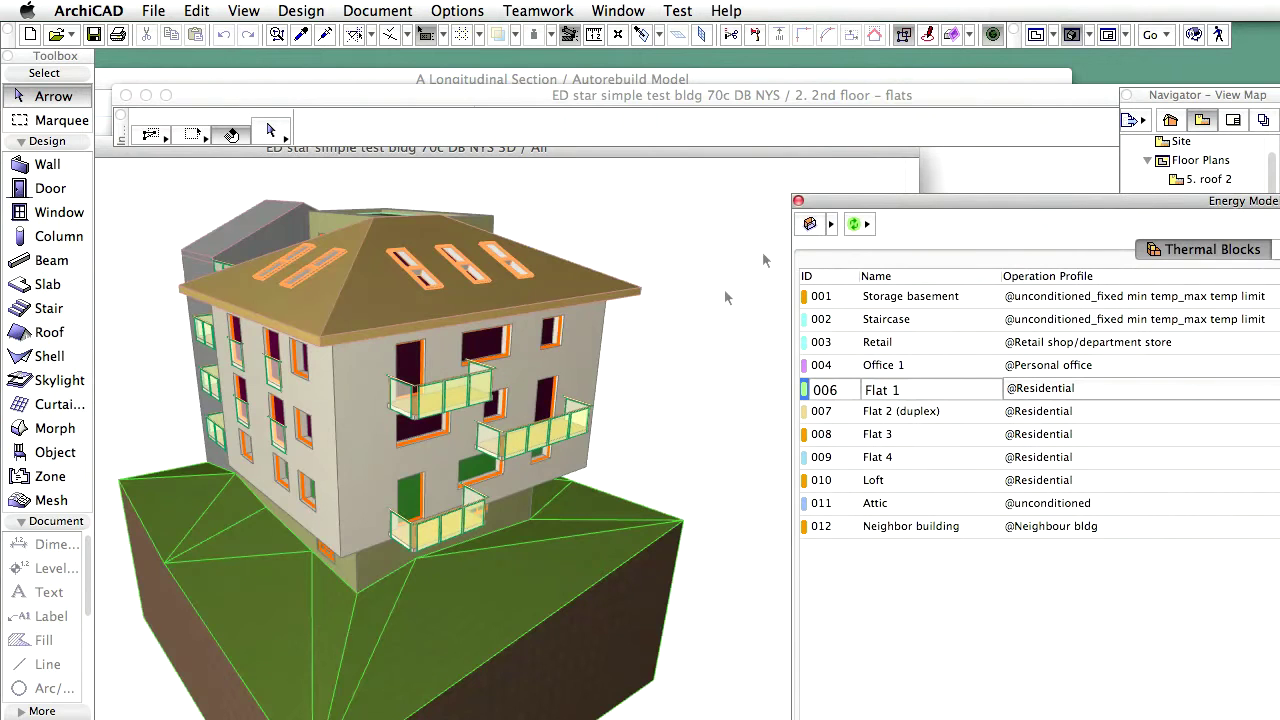
pyautogui.click(810, 224)
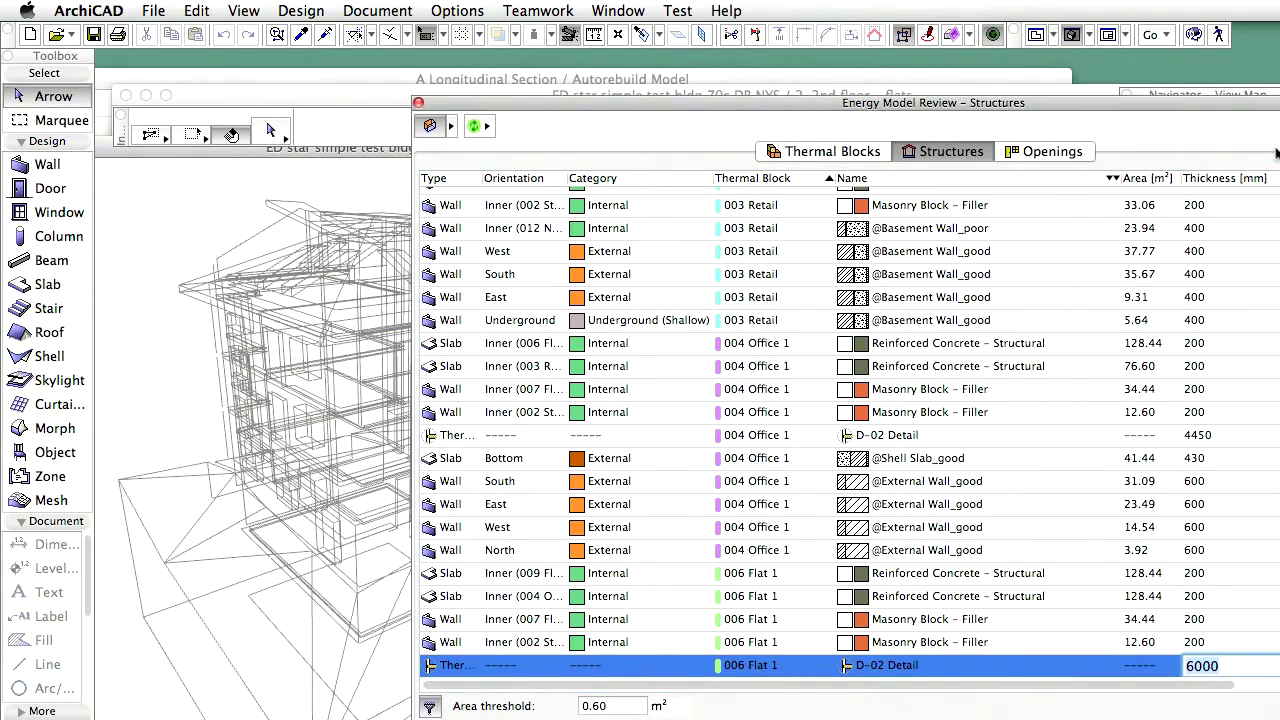
pyautogui.moveTo(1257, 104); pyautogui.dragTo(990, 77)
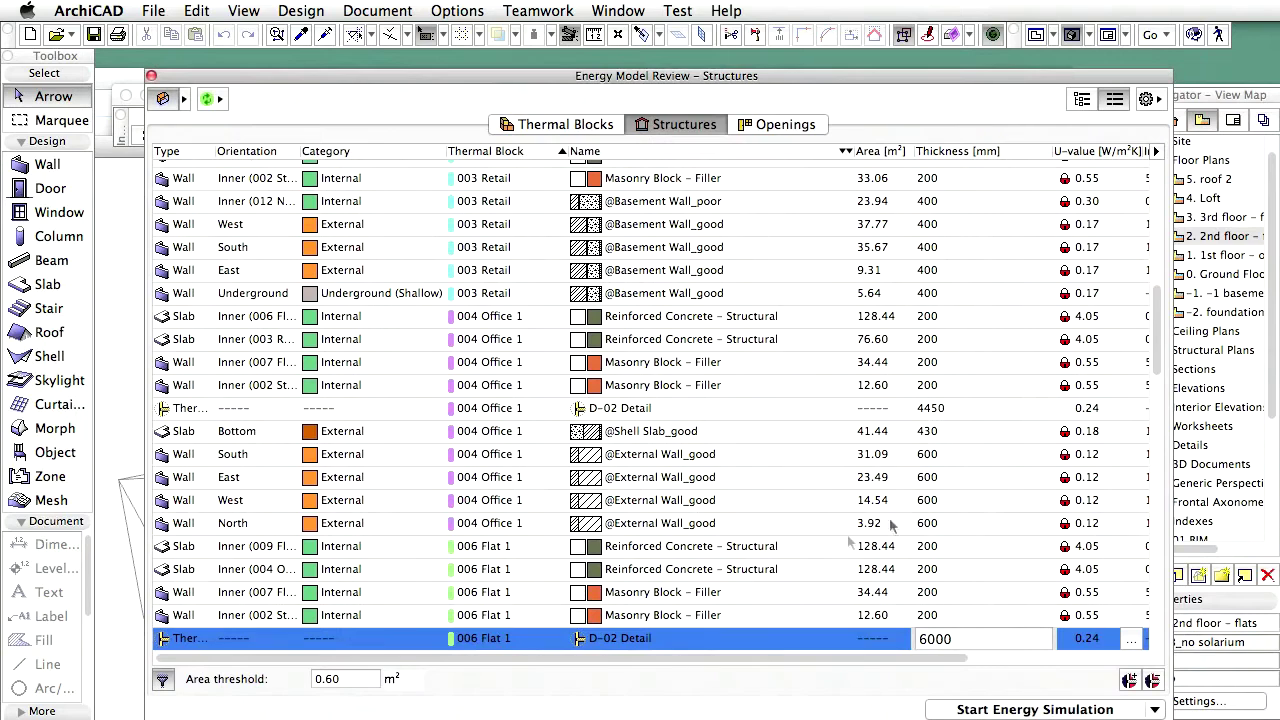
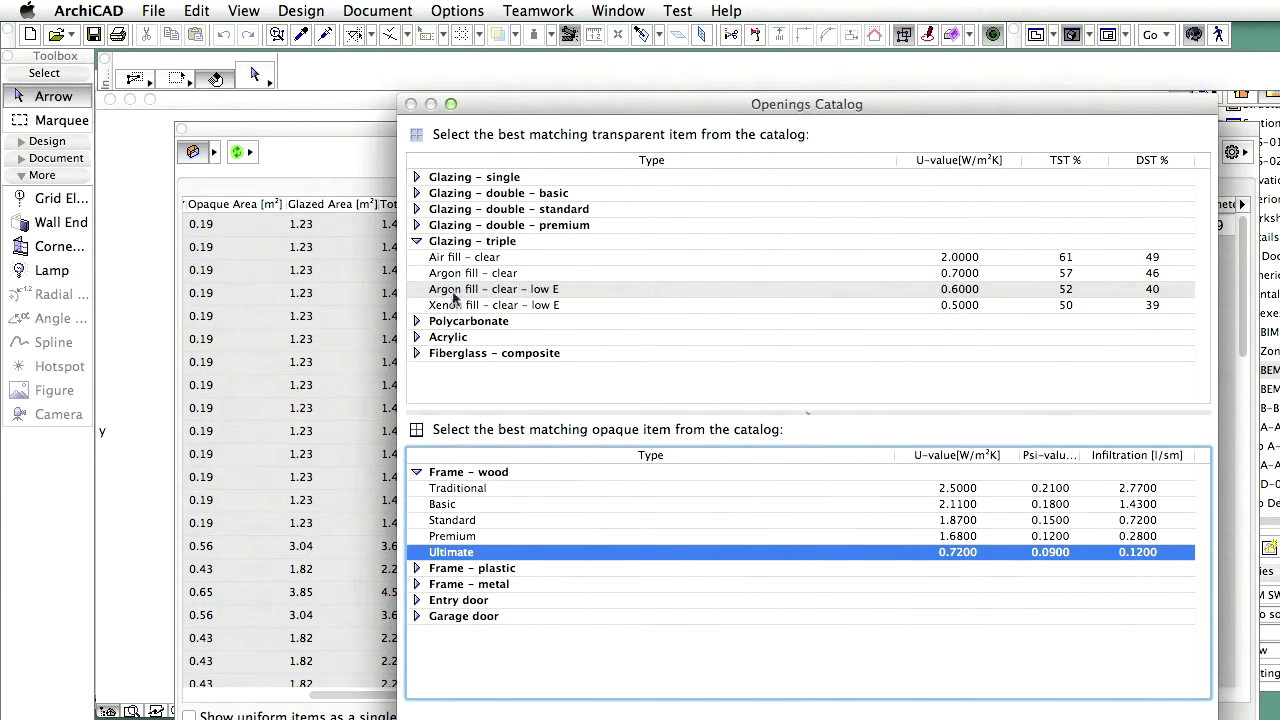
# Step: Assign Argon fill – clear – low E triple glazing and the Ultimate wood frame to the openings from the Openings Catalog
pyautogui.click(510, 292)
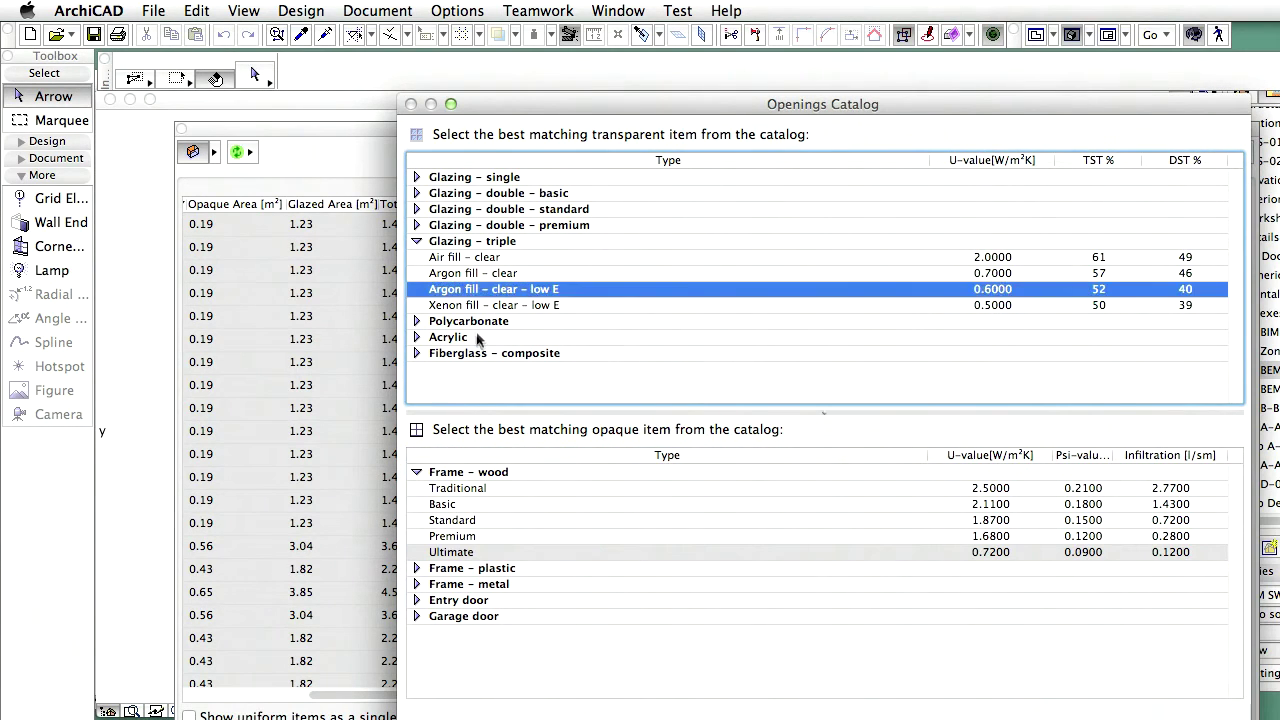
pyautogui.click(462, 553)
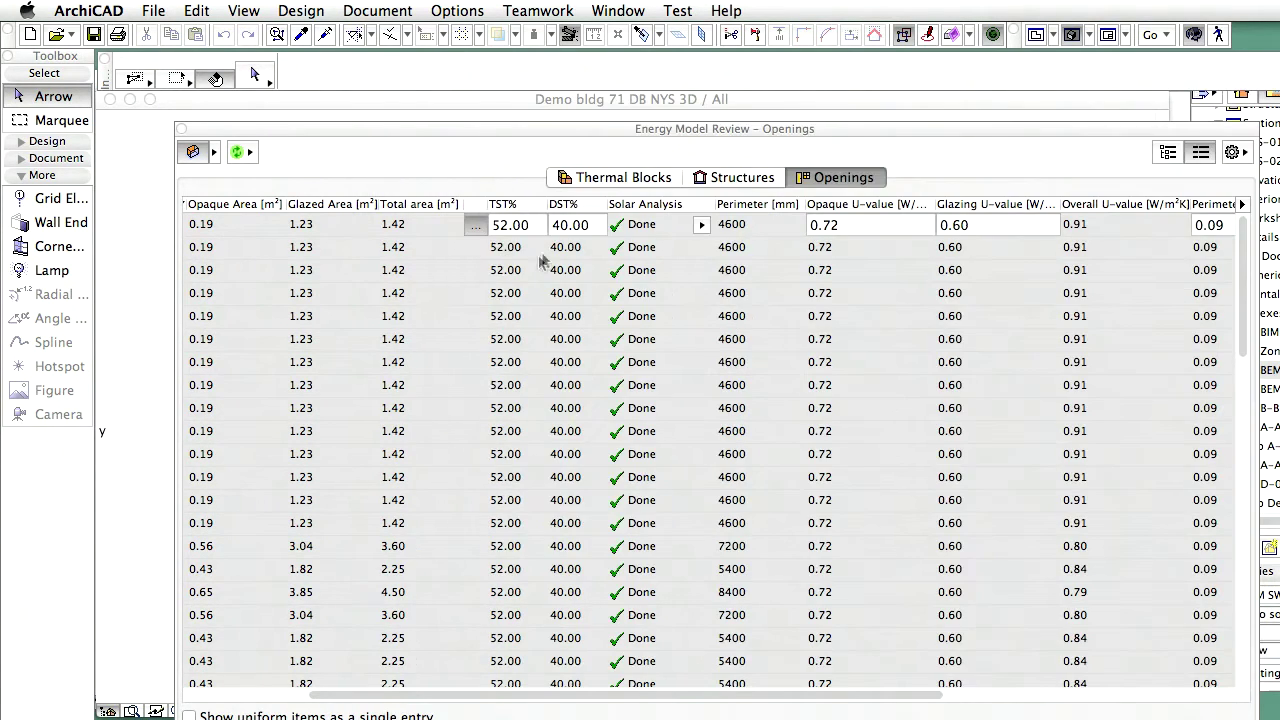
# Step: Select all openings in the list and examine their glazing and frame properties alongside the building's facades in the 3D model
pyautogui.doubleClick(742, 558)
pyautogui.press('super+a')
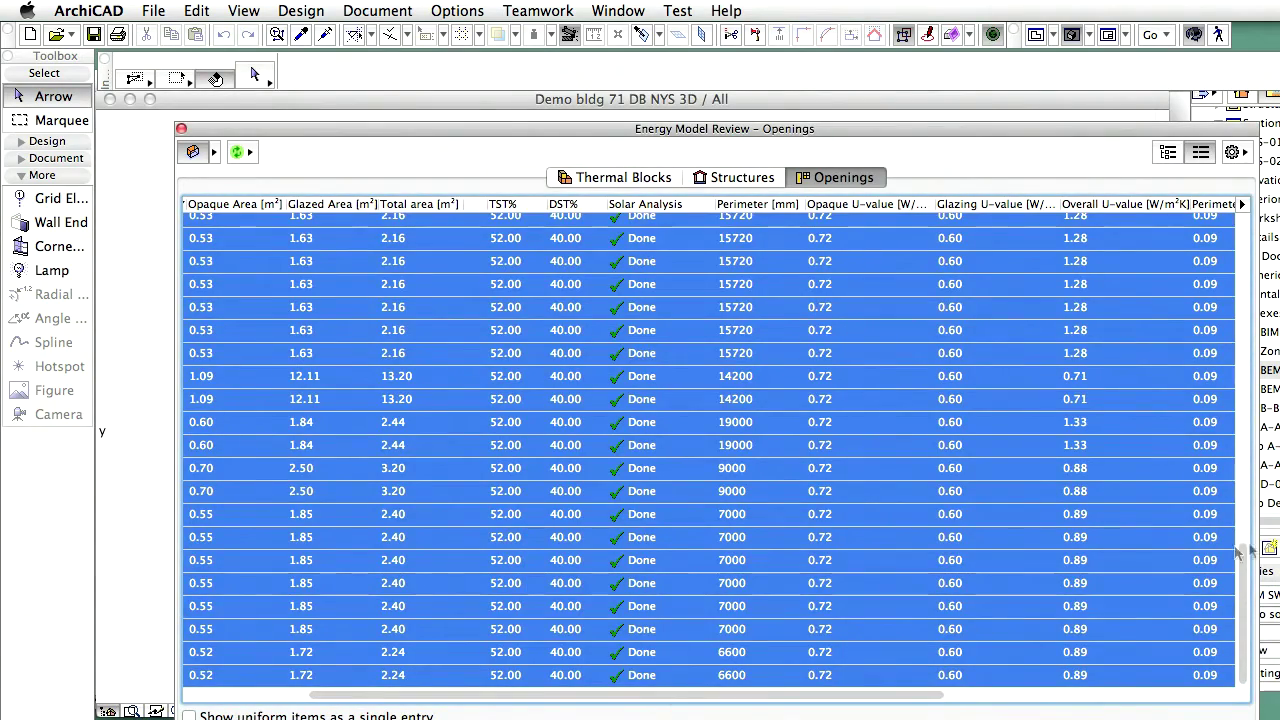
pyautogui.moveTo(1240, 553); pyautogui.dragTo(1247, 222)
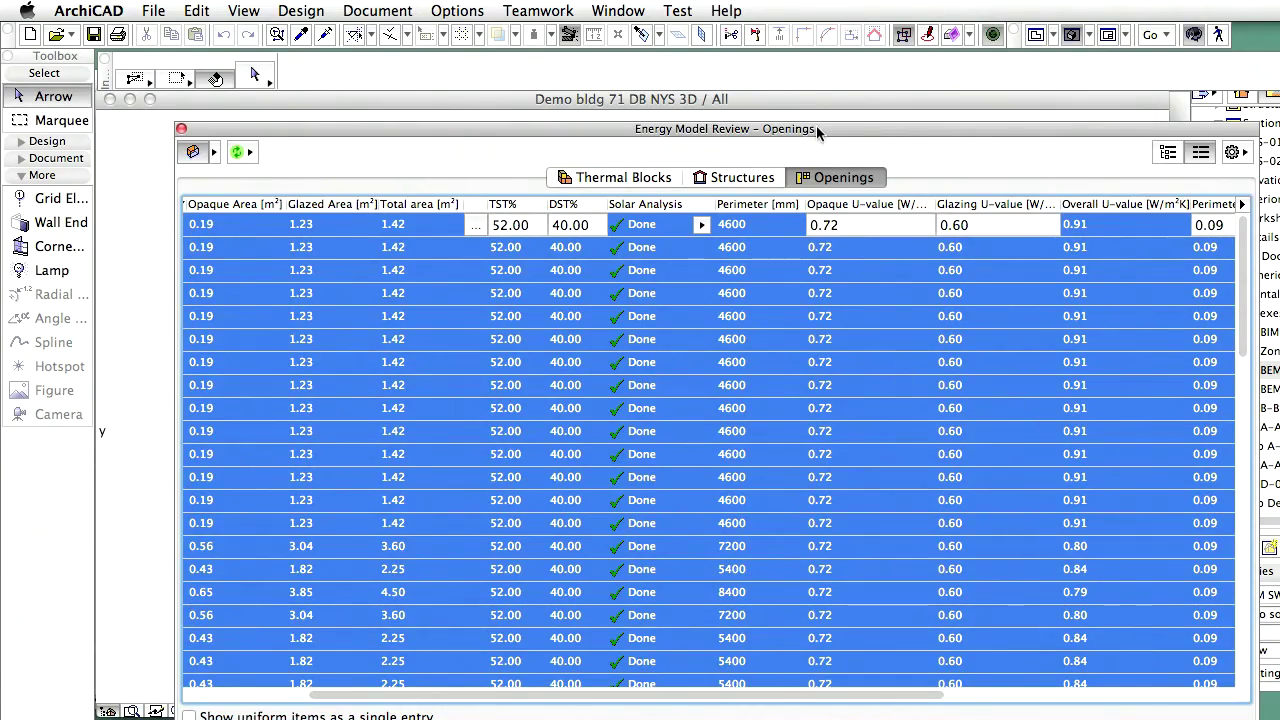
pyautogui.moveTo(817, 133)
pyautogui.mouseDown()
pyautogui.moveTo(1172, 143)
pyautogui.moveTo(1237, 160)
pyautogui.mouseUp()
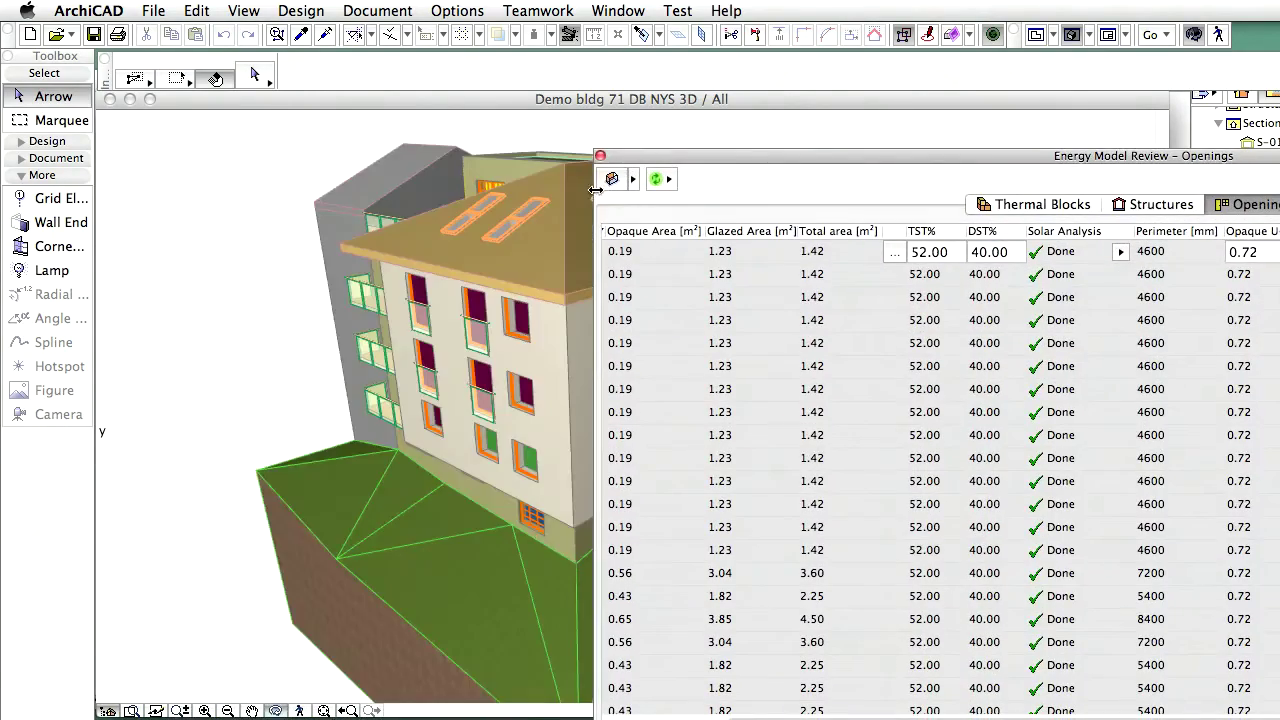
pyautogui.moveTo(325, 330); pyautogui.dragTo(452, 307)
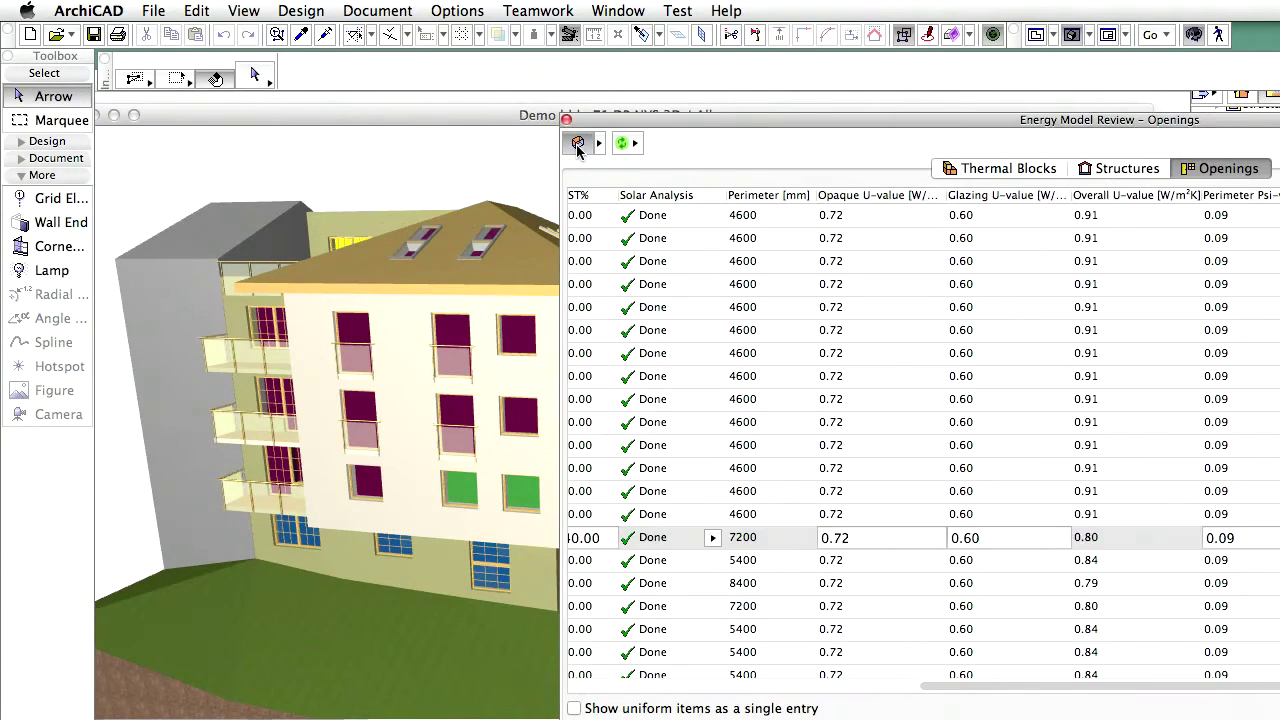
# Step: Highlight the selected opening with the 7200 mm perimeter in the 3D model and return to the shaded building view
pyautogui.click(578, 145)
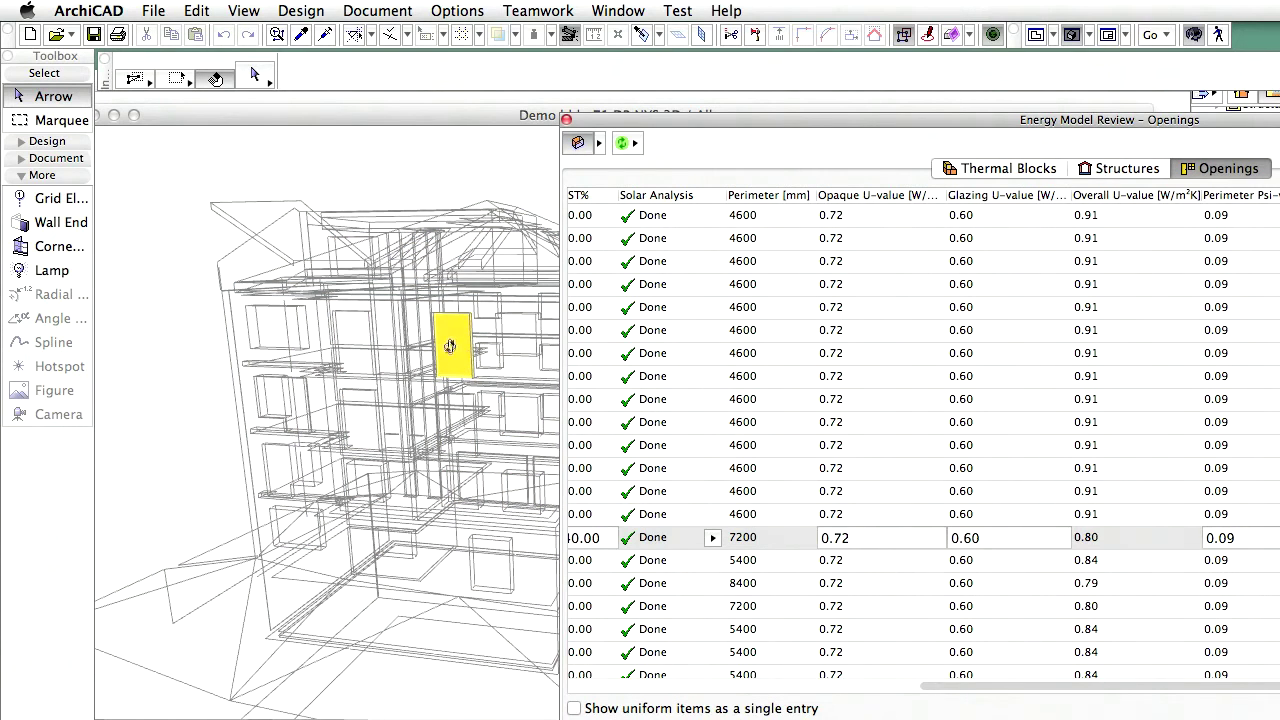
pyautogui.click(578, 145)
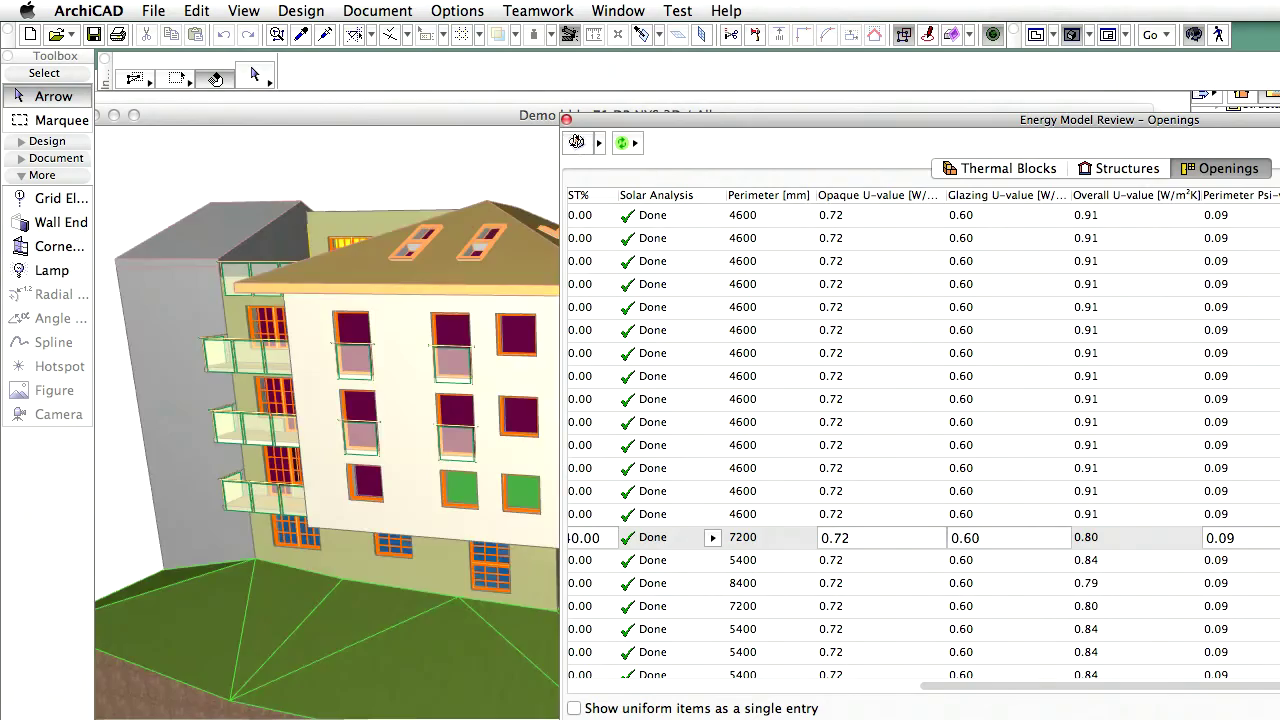
pyautogui.moveTo(717, 124)
pyautogui.mouseDown()
pyautogui.moveTo(436, 109)
pyautogui.moveTo(421, 126)
pyautogui.mouseUp()
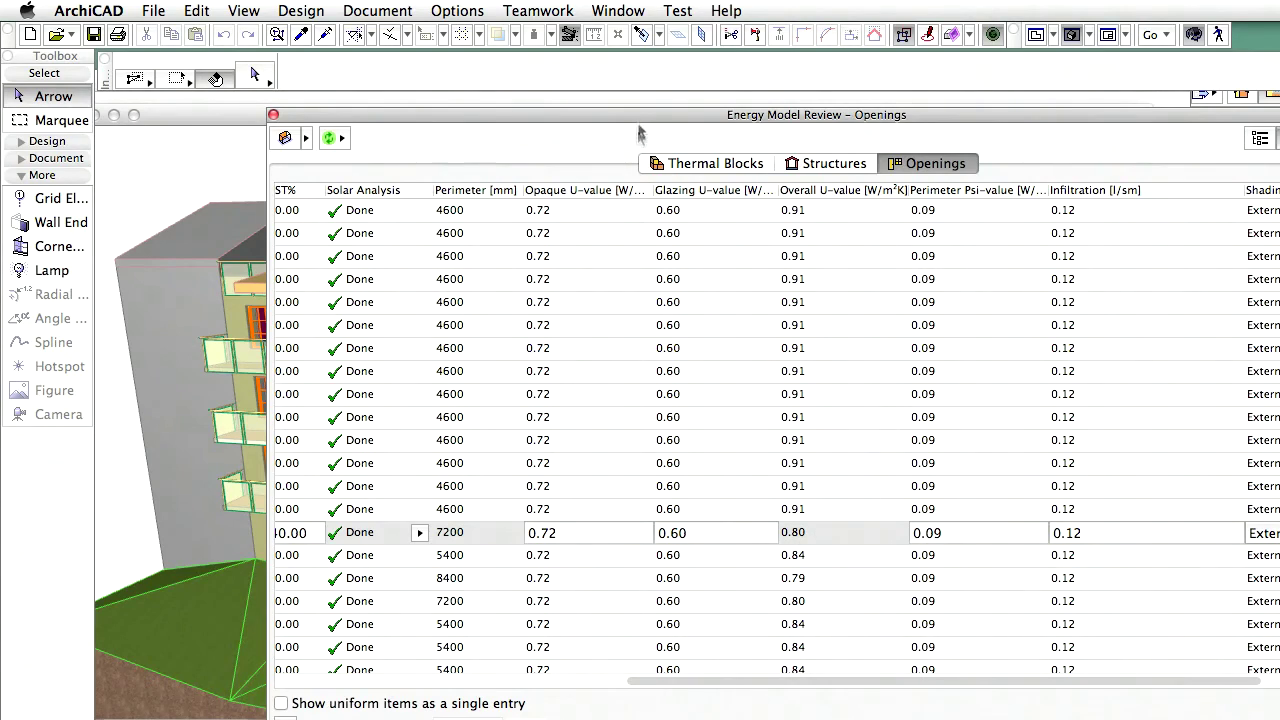
pyautogui.moveTo(633, 114); pyautogui.dragTo(856, 133)
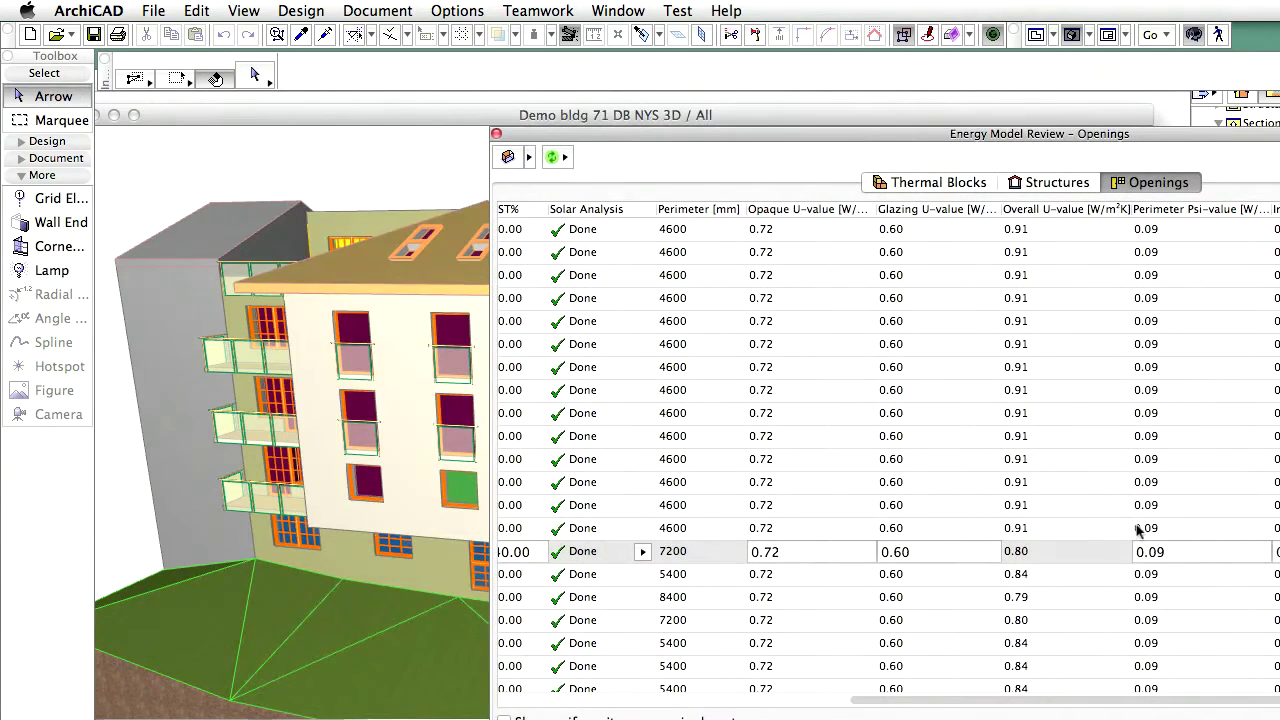
# Step: Select the roof window in the openings list, the 4600 mm entry just above the 7200 mm one, and inspect it highlighted in the 3D model
pyautogui.click(1036, 529)
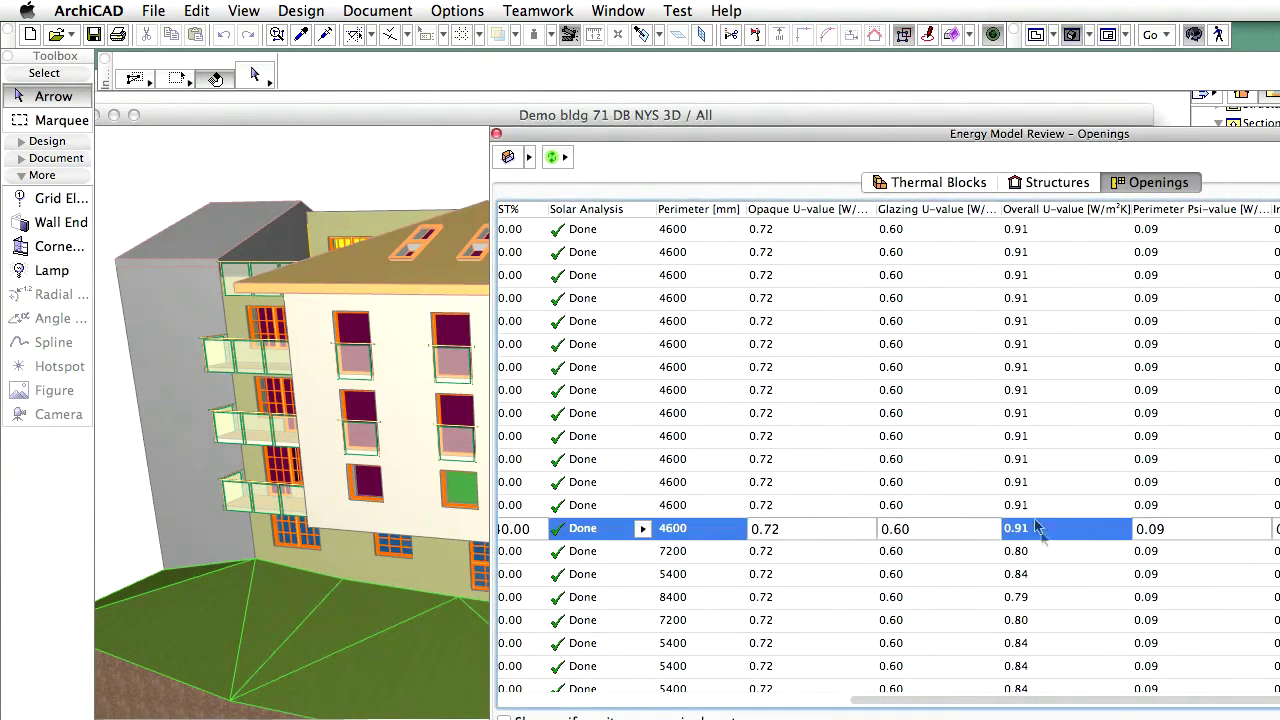
pyautogui.click(508, 158)
pyautogui.moveTo(588, 135); pyautogui.dragTo(903, 161)
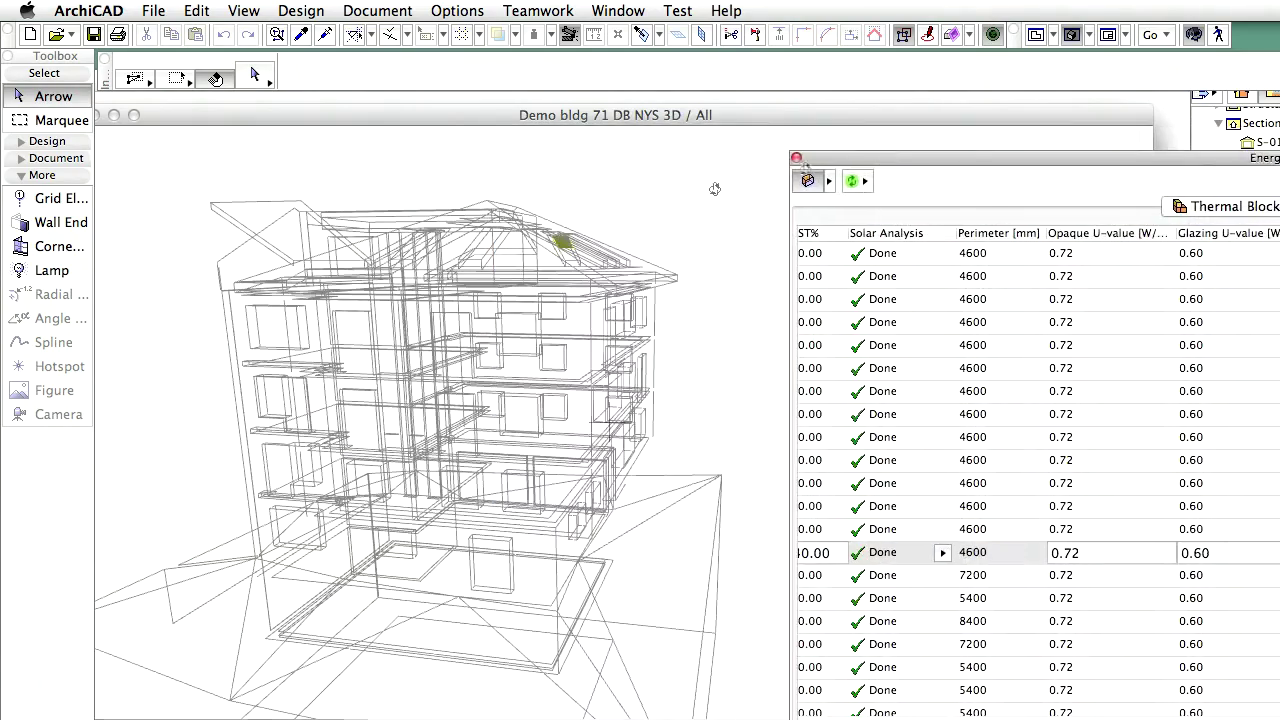
pyautogui.moveTo(660, 245); pyautogui.dragTo(366, 271)
pyautogui.moveTo(639, 265); pyautogui.dragTo(260, 295)
pyautogui.click(808, 180)
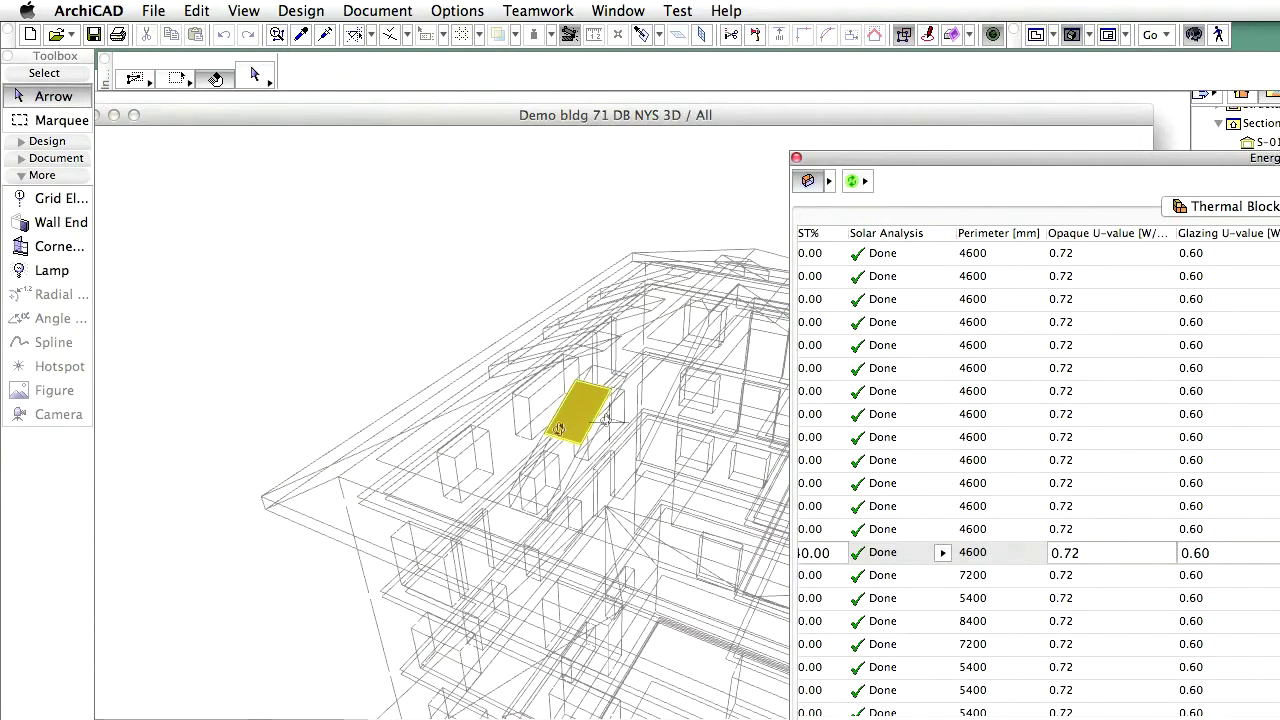
pyautogui.doubleClick(1095, 162)
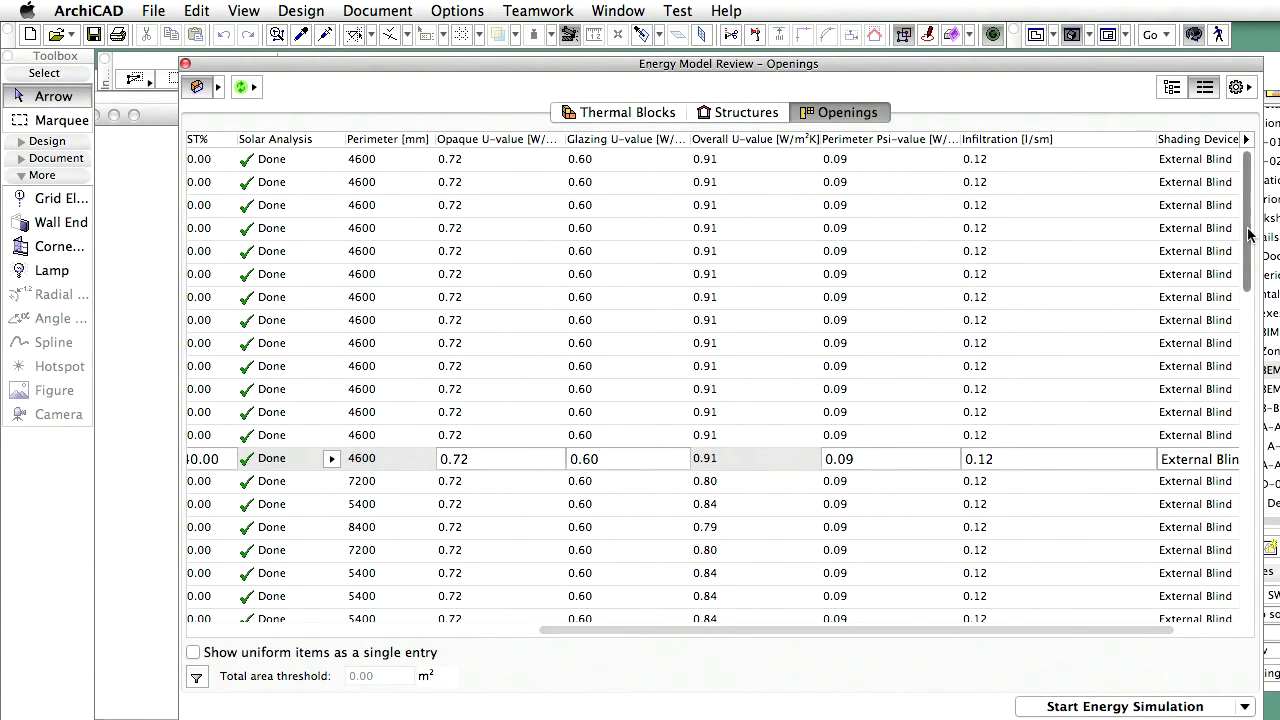
# Step: Review the shading device options available for the selected roof window, keeping External Blind assigned
pyautogui.moveTo(1246, 232)
pyautogui.mouseDown()
pyautogui.moveTo(1246, 340)
pyautogui.moveTo(1247, 213)
pyautogui.mouseUp()
pyautogui.moveTo(1082, 61); pyautogui.dragTo(865, 58)
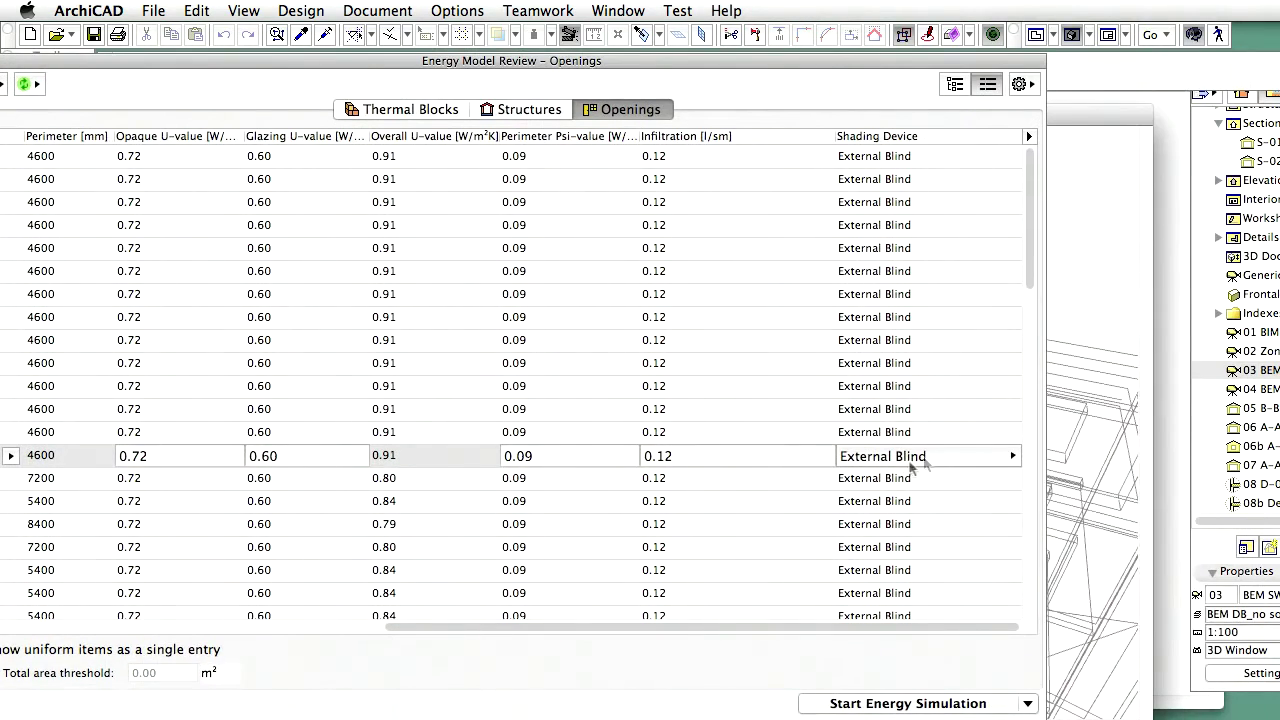
pyautogui.click(914, 457)
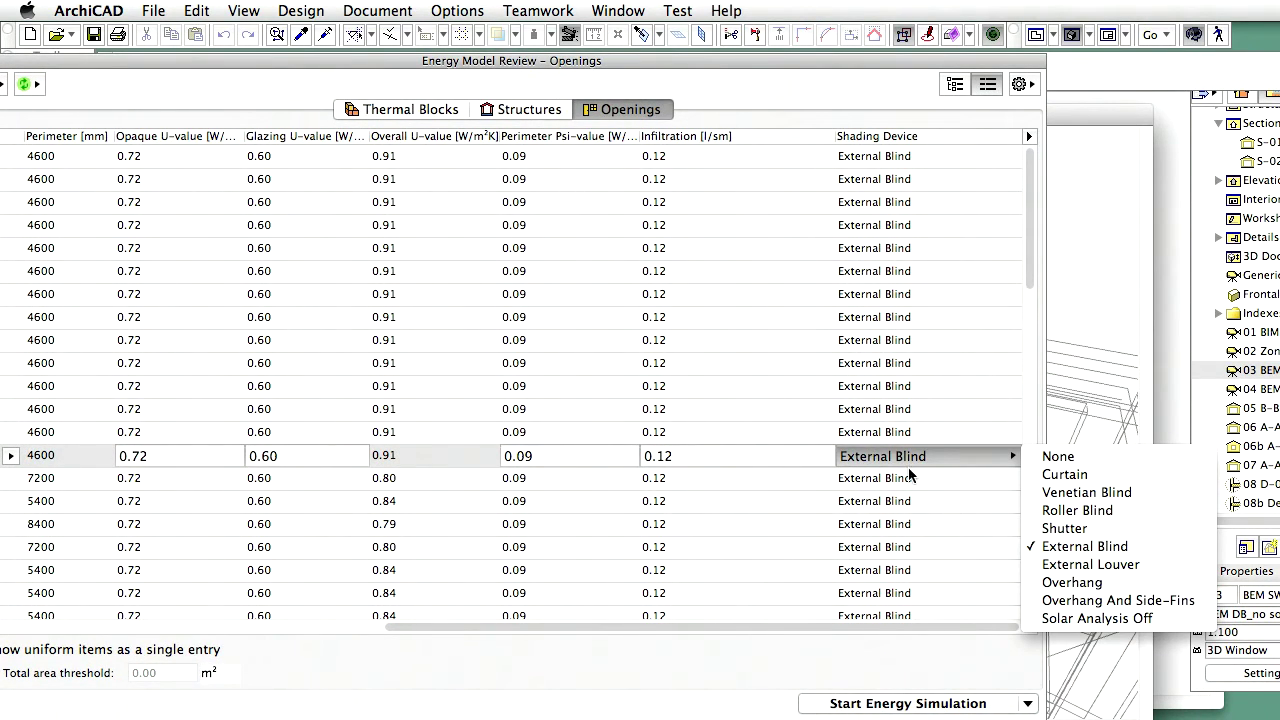
pyautogui.click(909, 467)
pyautogui.moveTo(949, 66); pyautogui.dragTo(1150, 76)
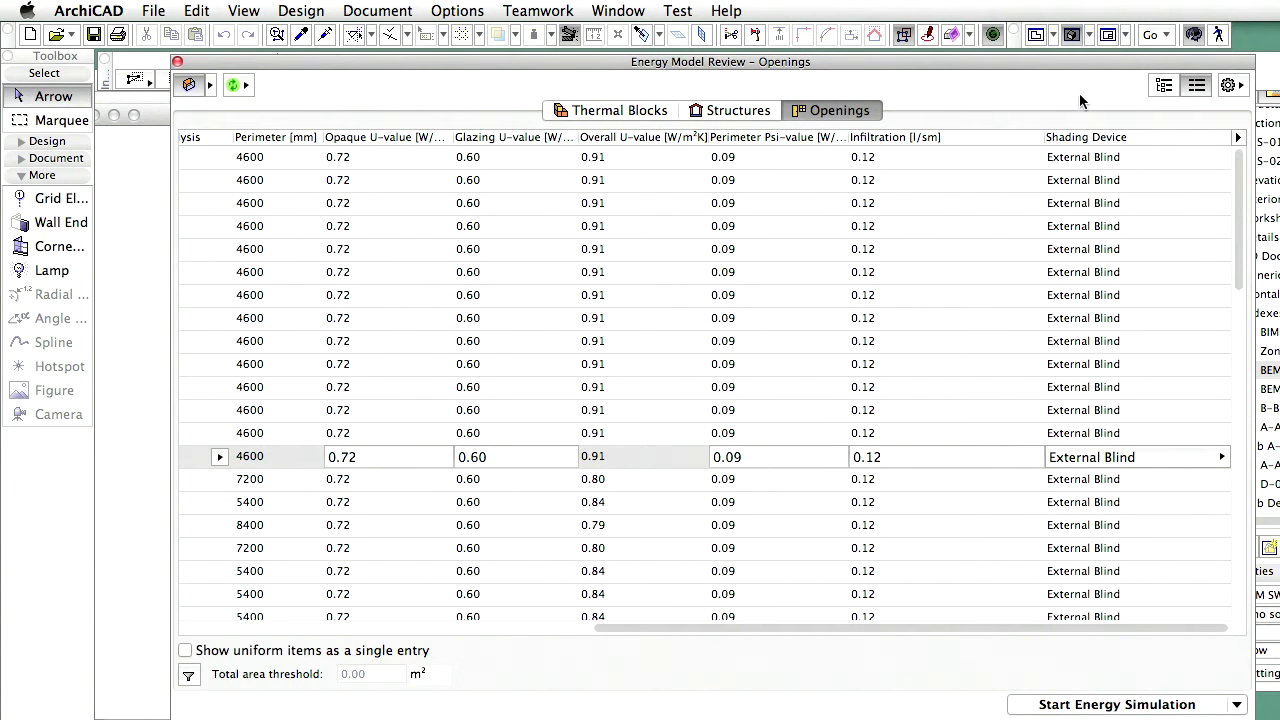
pyautogui.moveTo(1068, 76); pyautogui.dragTo(1012, 70)
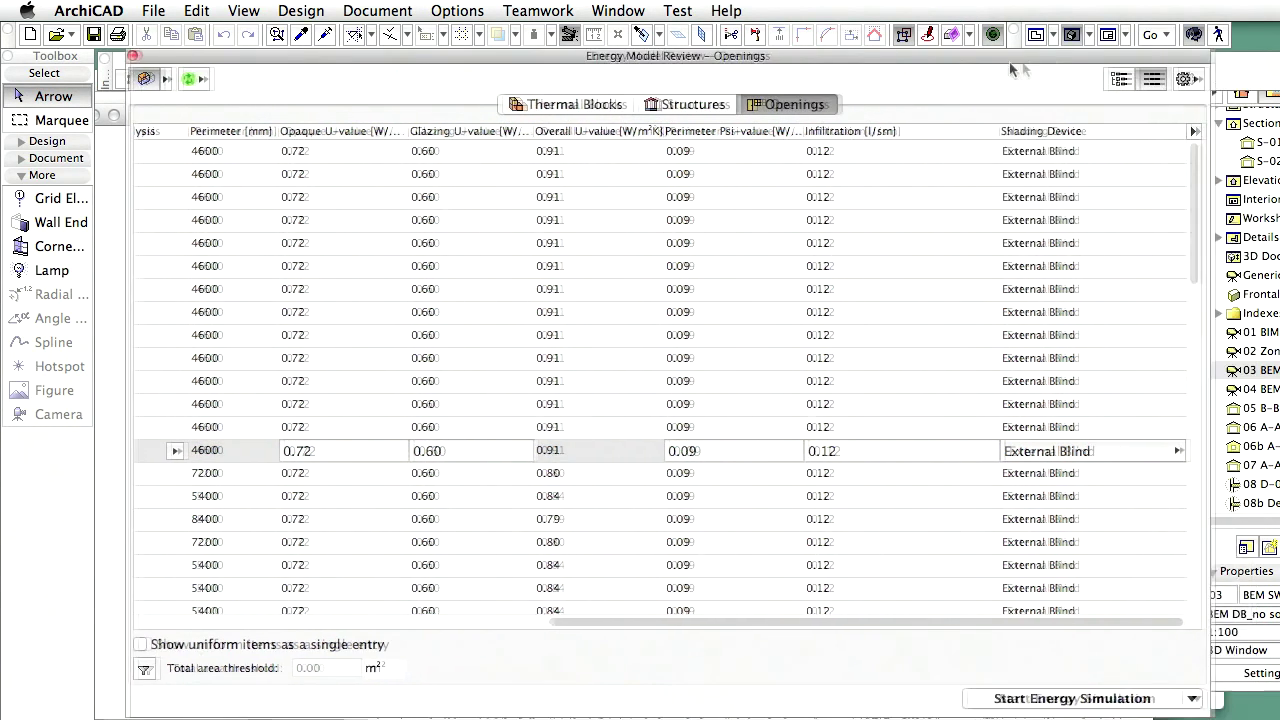
# Step: Open the Building Systems settings and review the Cooling_Office, Cooling_Retail and NYS cooling systems with their assigned thermal blocks
pyautogui.click(1160, 89)
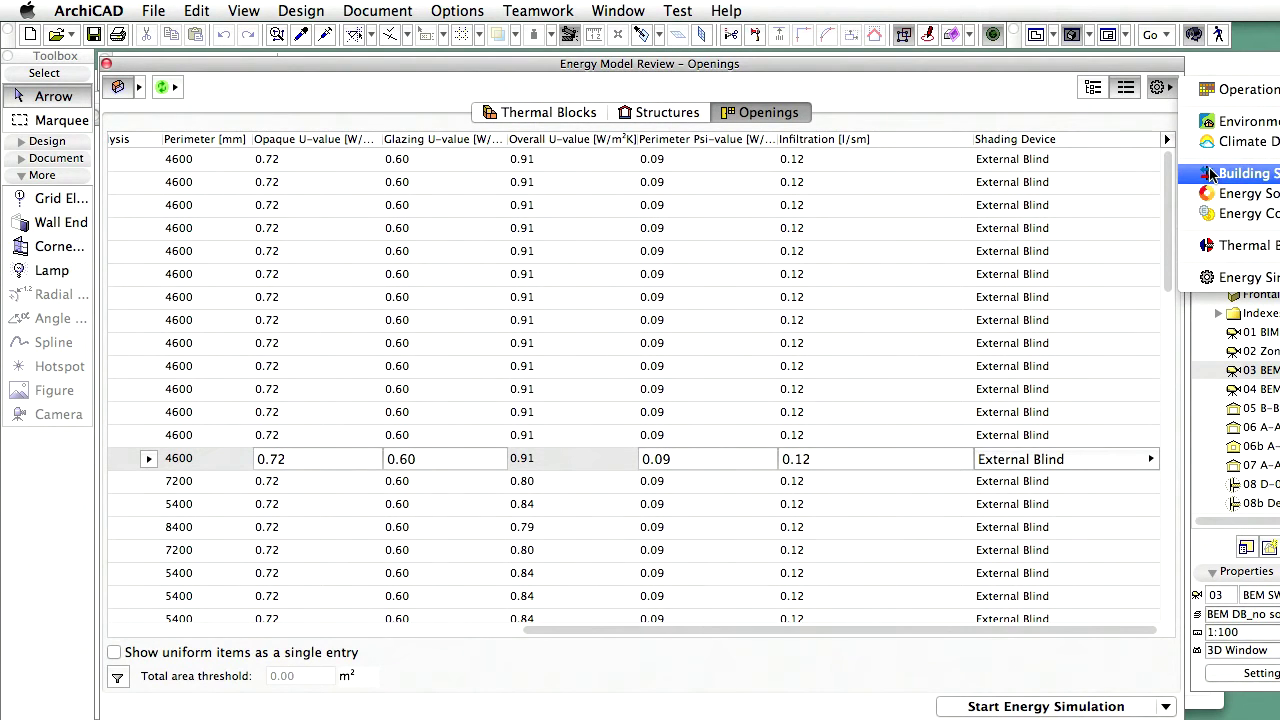
pyautogui.click(1240, 174)
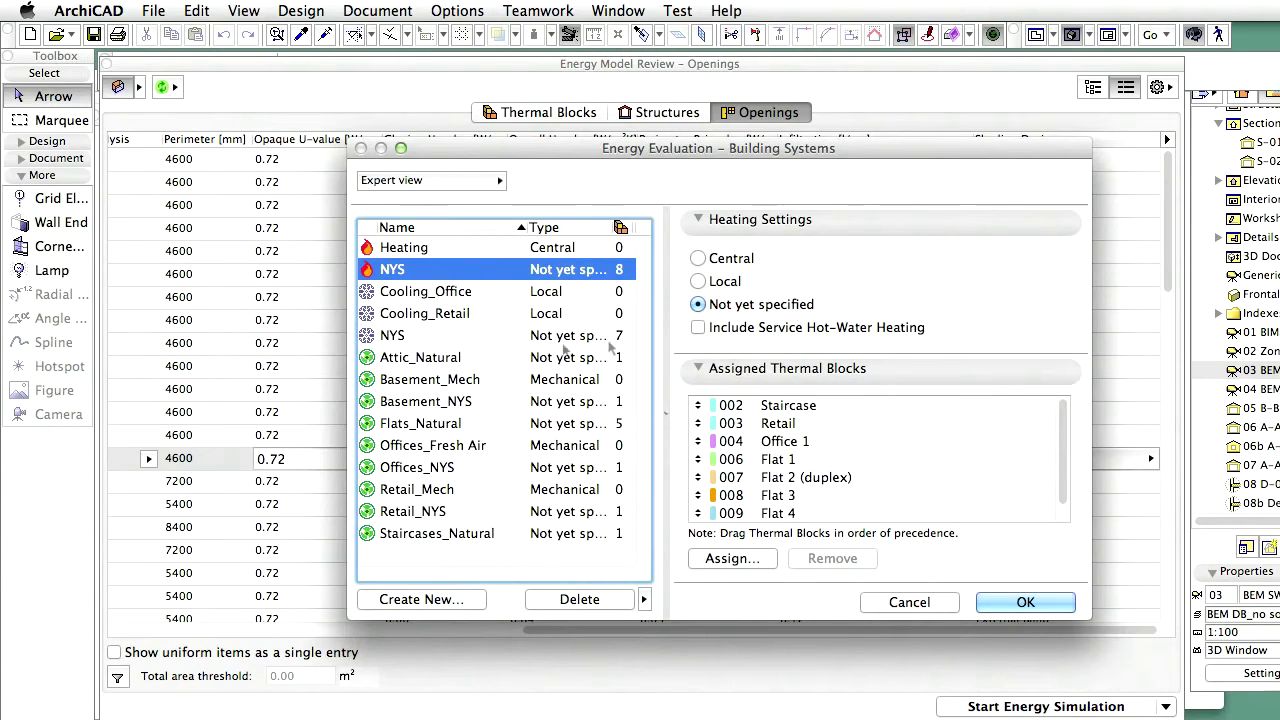
pyautogui.click(504, 297)
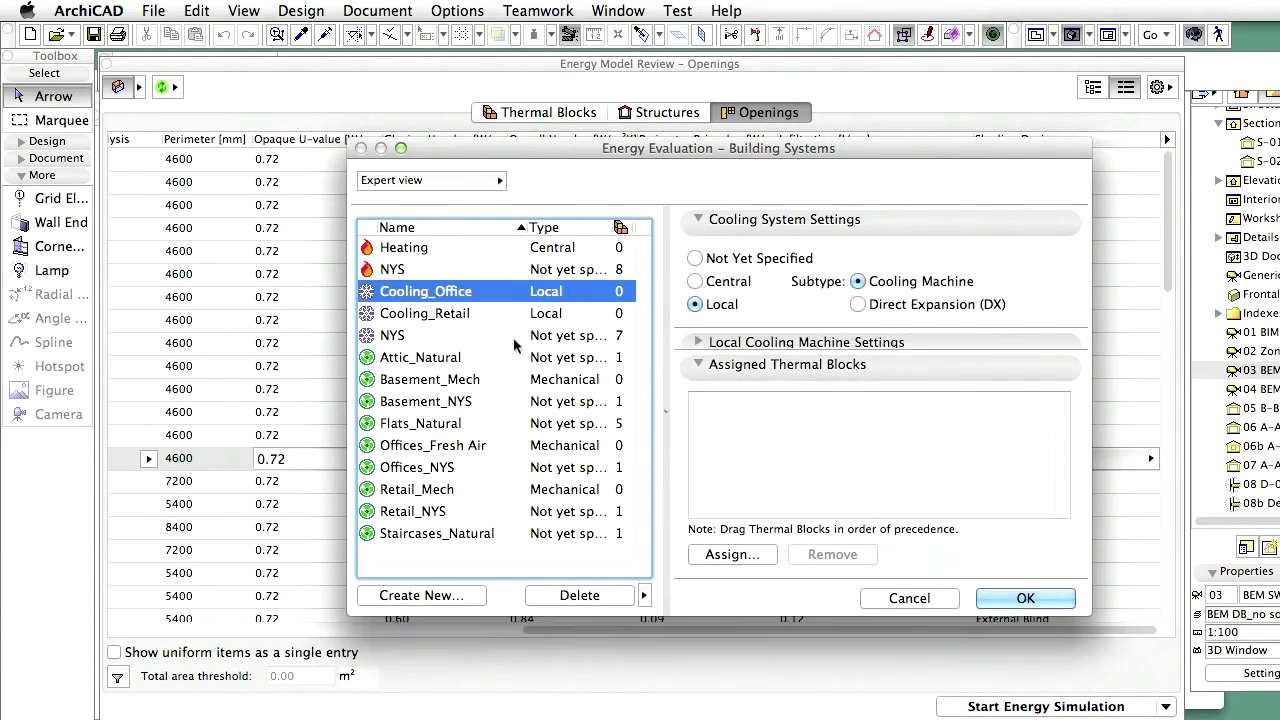
pyautogui.click(455, 313)
pyautogui.click(455, 336)
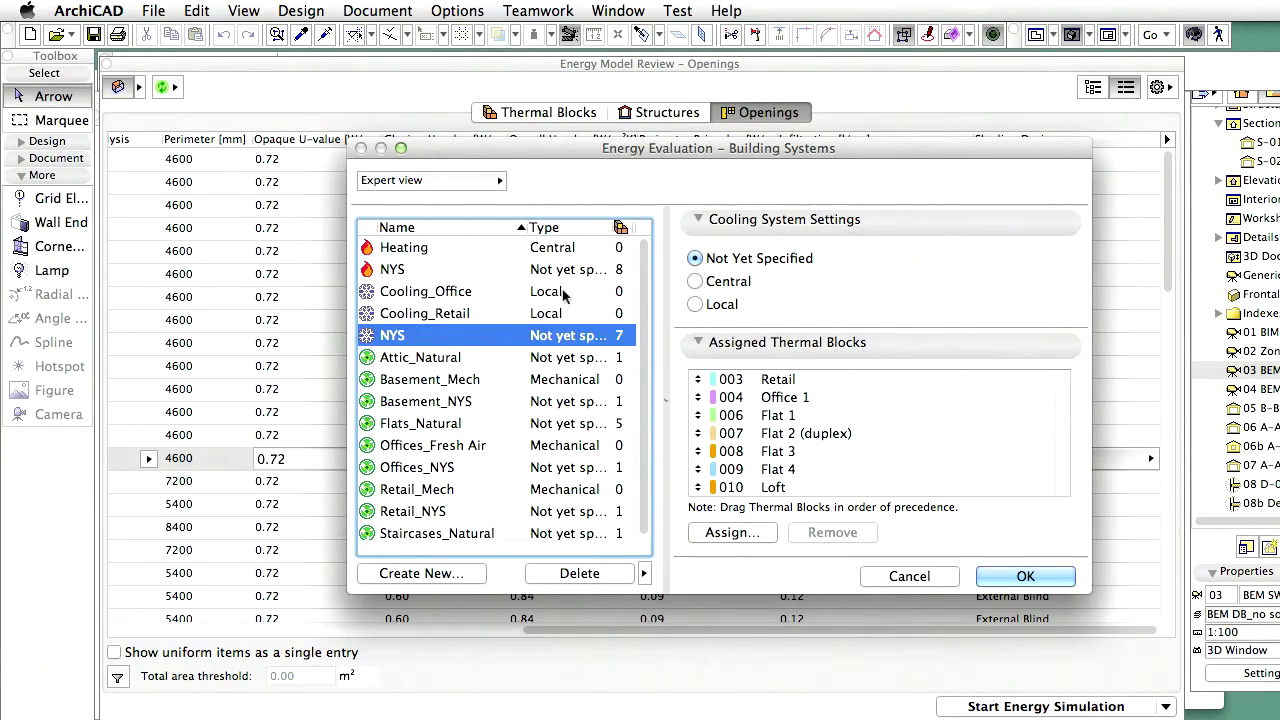
# Step: Examine the ventilation systems from Attic_Natural through the basement, flats and office entries, including their types and assigned thermal blocks
pyautogui.press('Down')
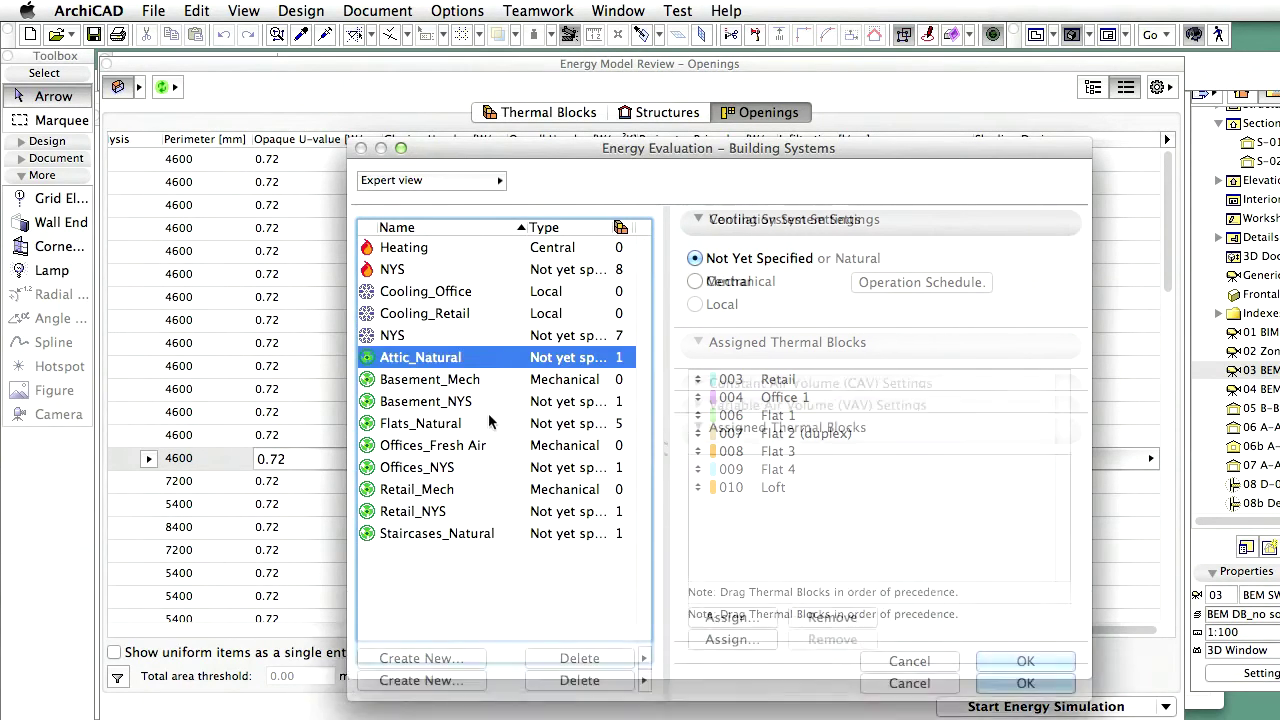
pyautogui.press('Down')
pyautogui.press('Up')
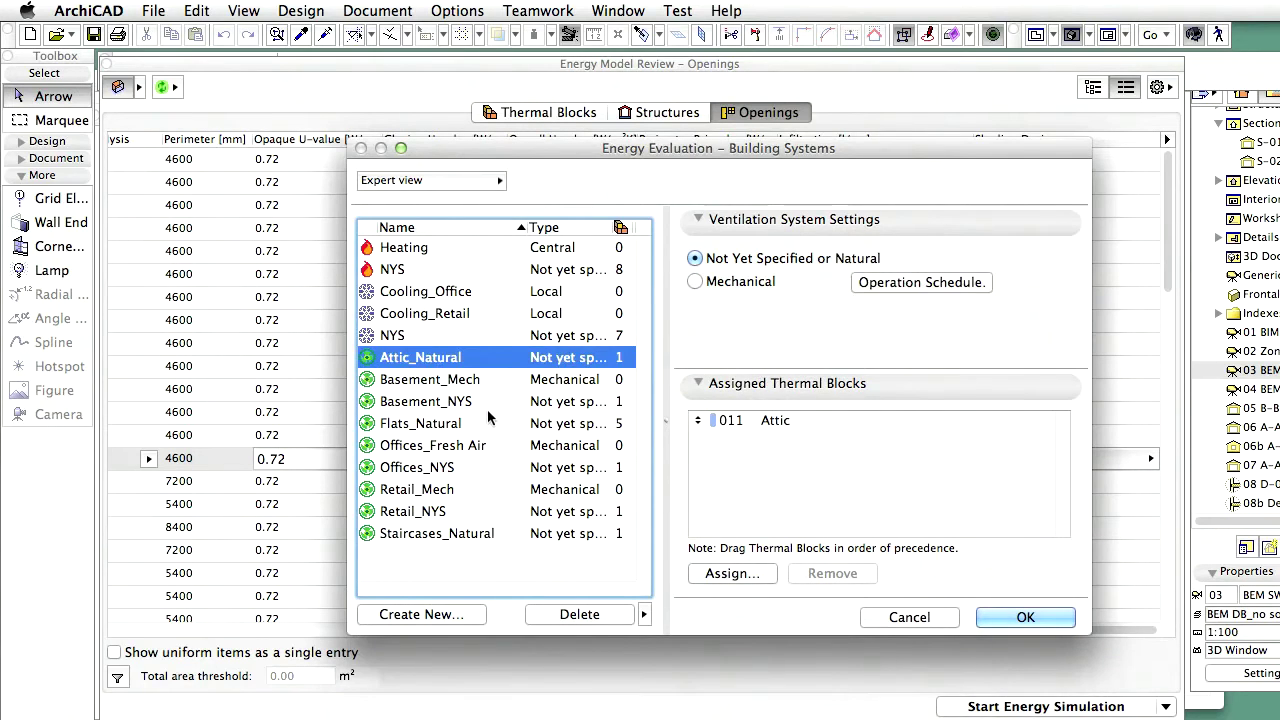
pyautogui.press('Down')
pyautogui.press('Down')
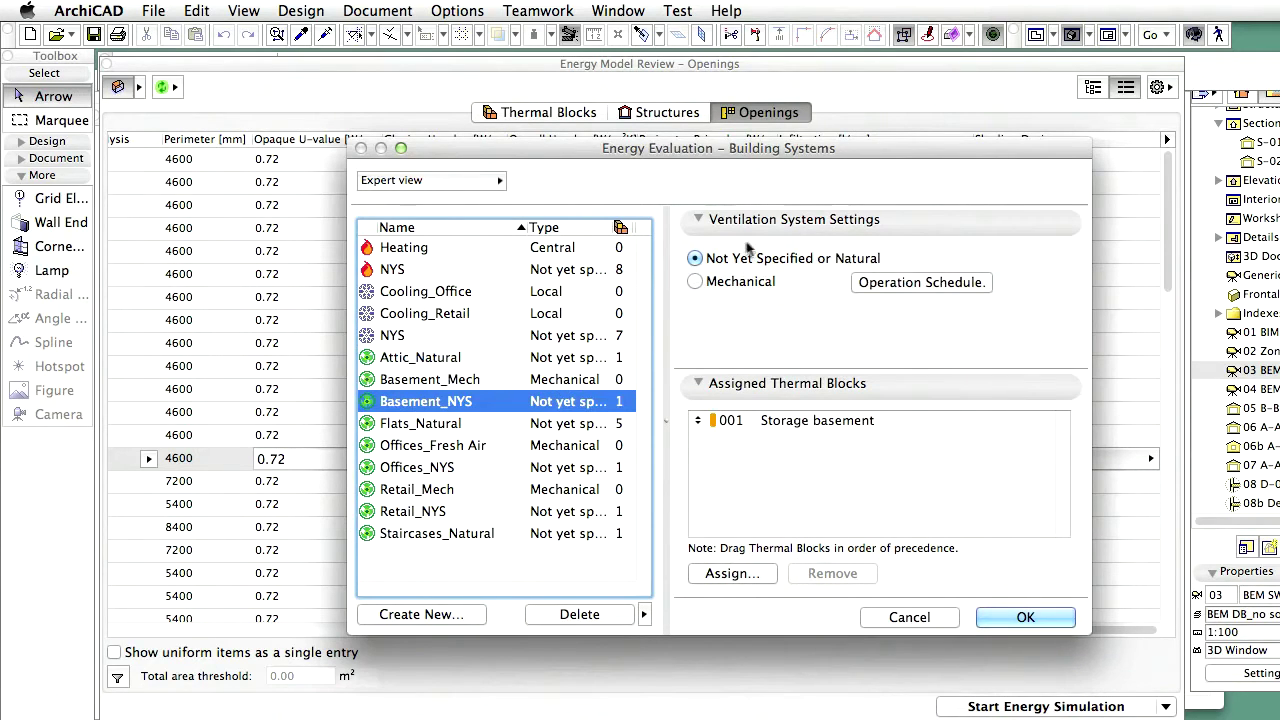
pyautogui.press('Down')
pyautogui.press('Down')
pyautogui.press('Up')
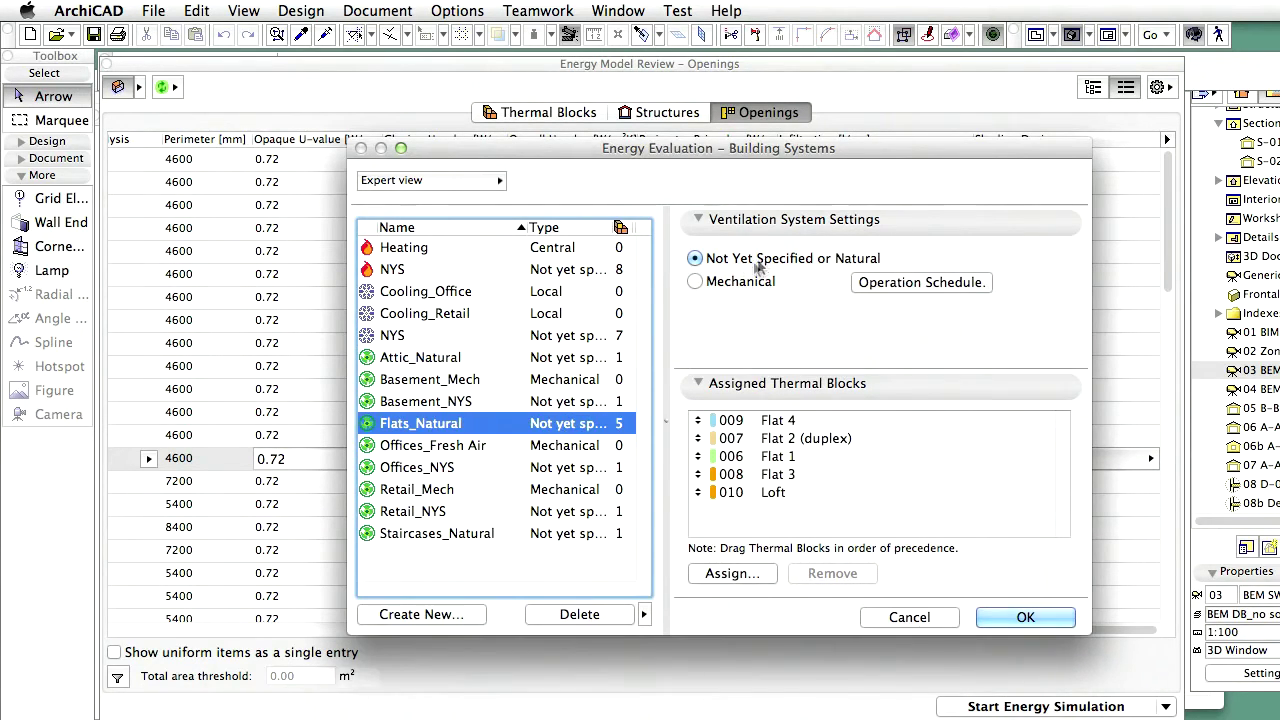
pyautogui.press('Down')
pyautogui.press('Down')
pyautogui.press('Down')
pyautogui.press('Up')
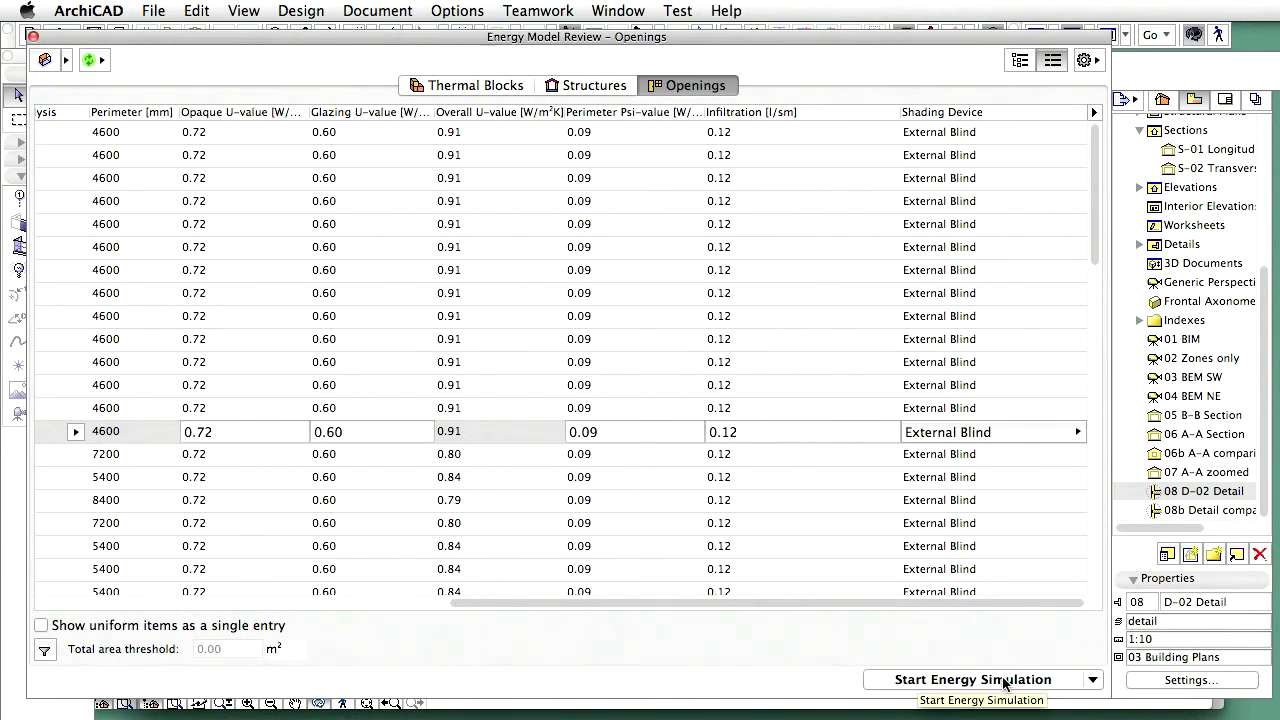
# Step: Run the energy simulation with BaselineBuilding.bas as the External Baseline Building
pyautogui.click(1004, 680)
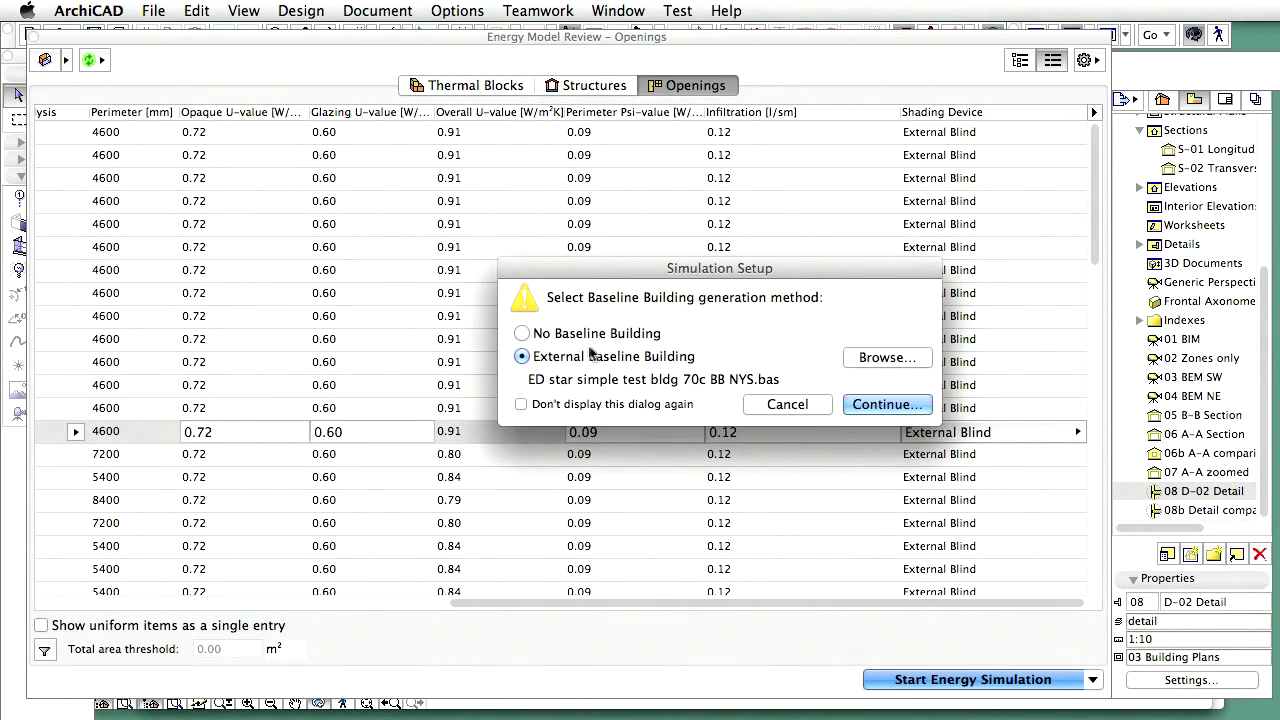
pyautogui.click(886, 358)
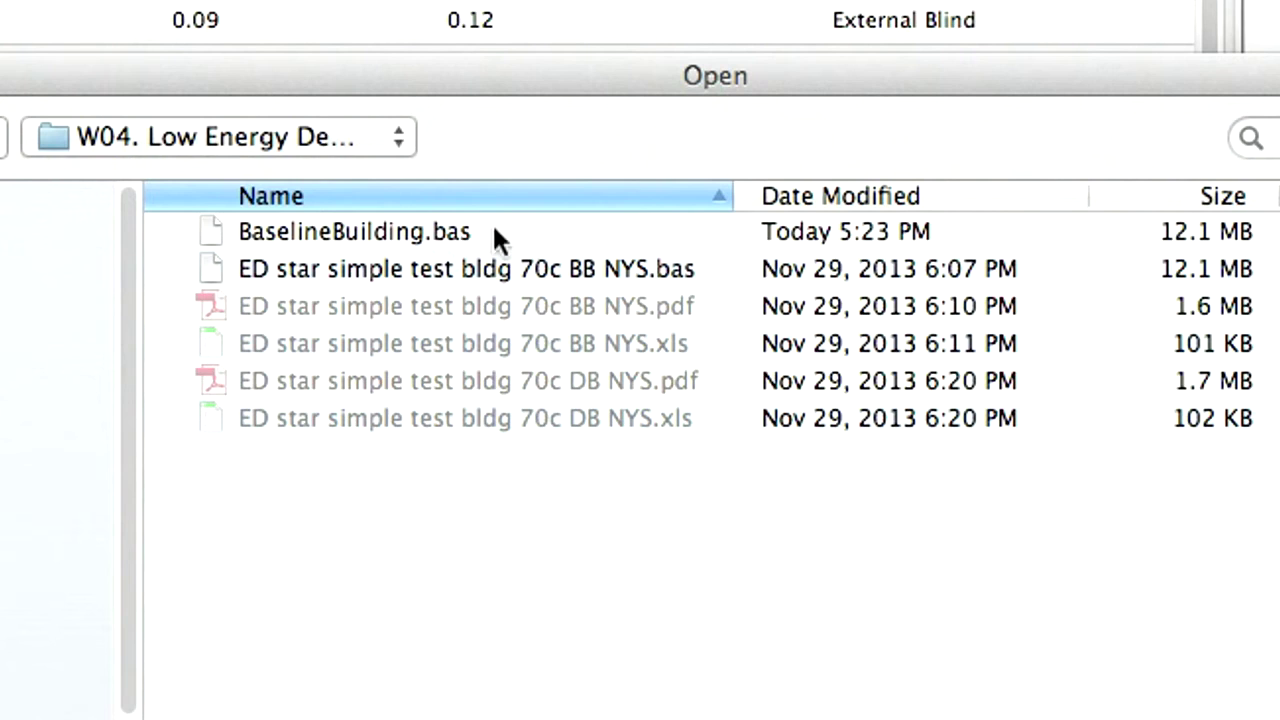
pyautogui.click(307, 236)
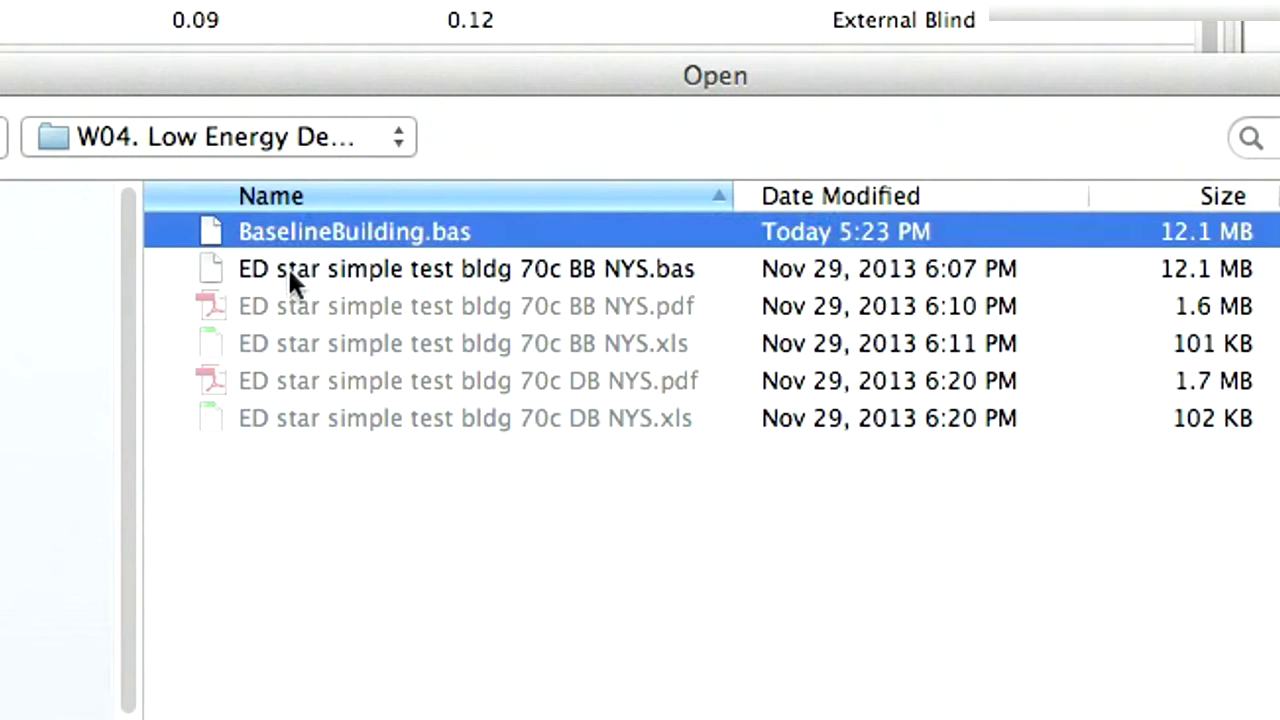
pyautogui.press('Return')
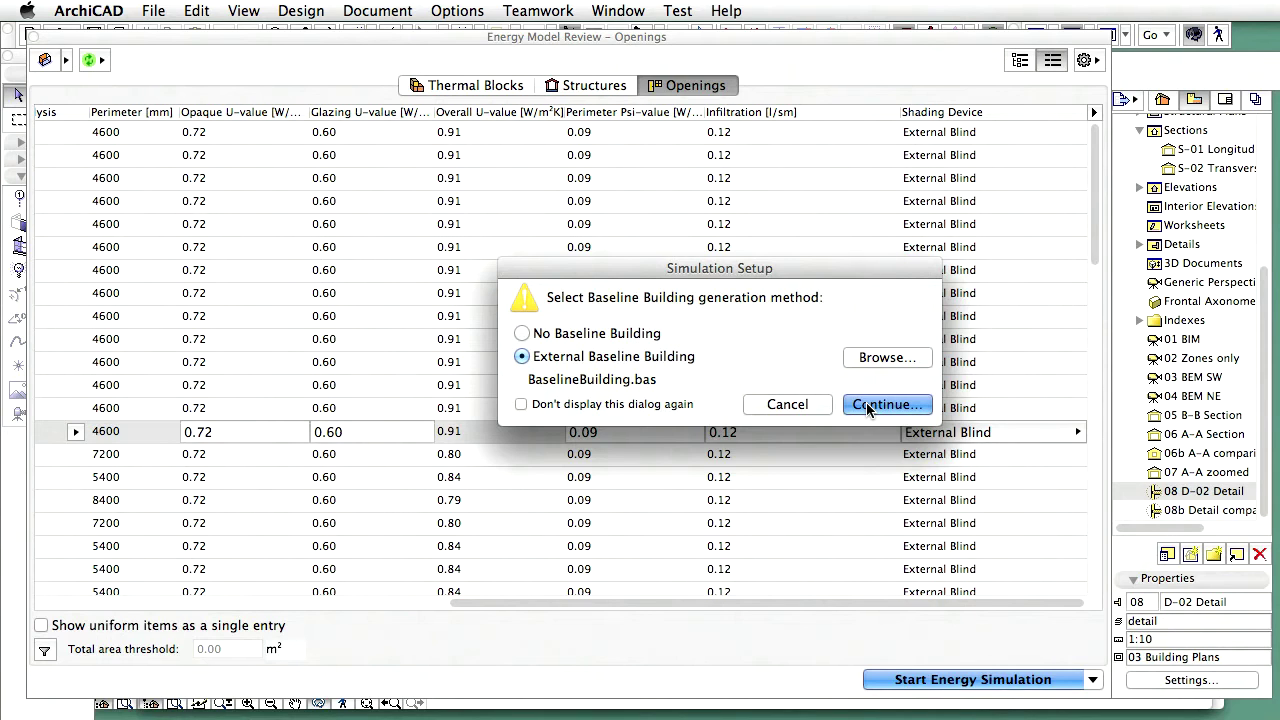
pyautogui.click(866, 404)
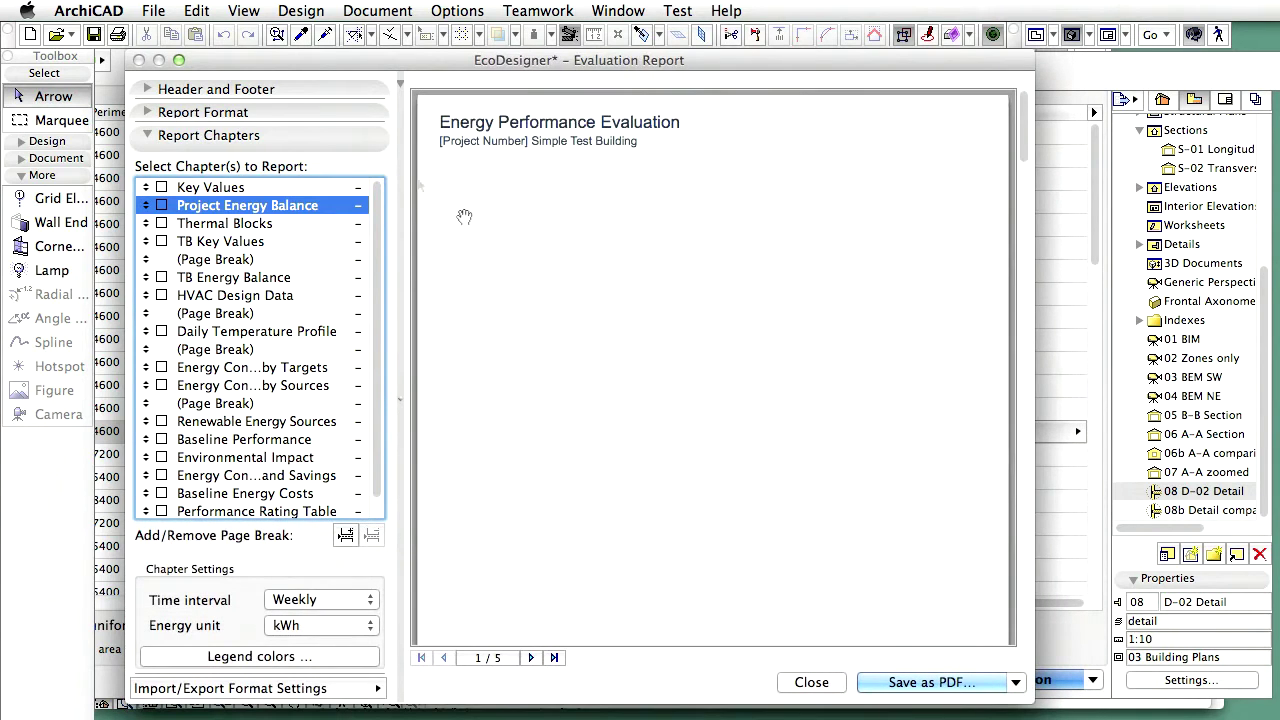
# Step: Add the Key Values and Project Energy Balance chapters to the evaluation report and view them in the preview
pyautogui.click(161, 187)
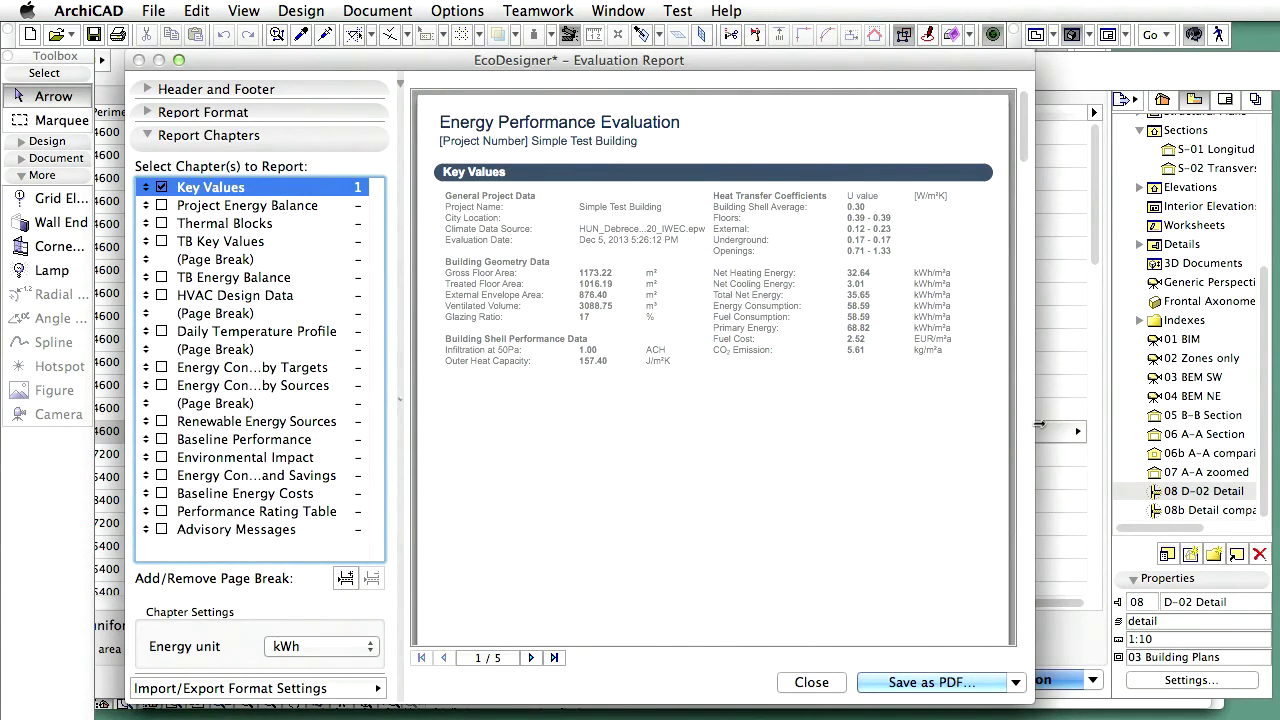
pyautogui.click(161, 205)
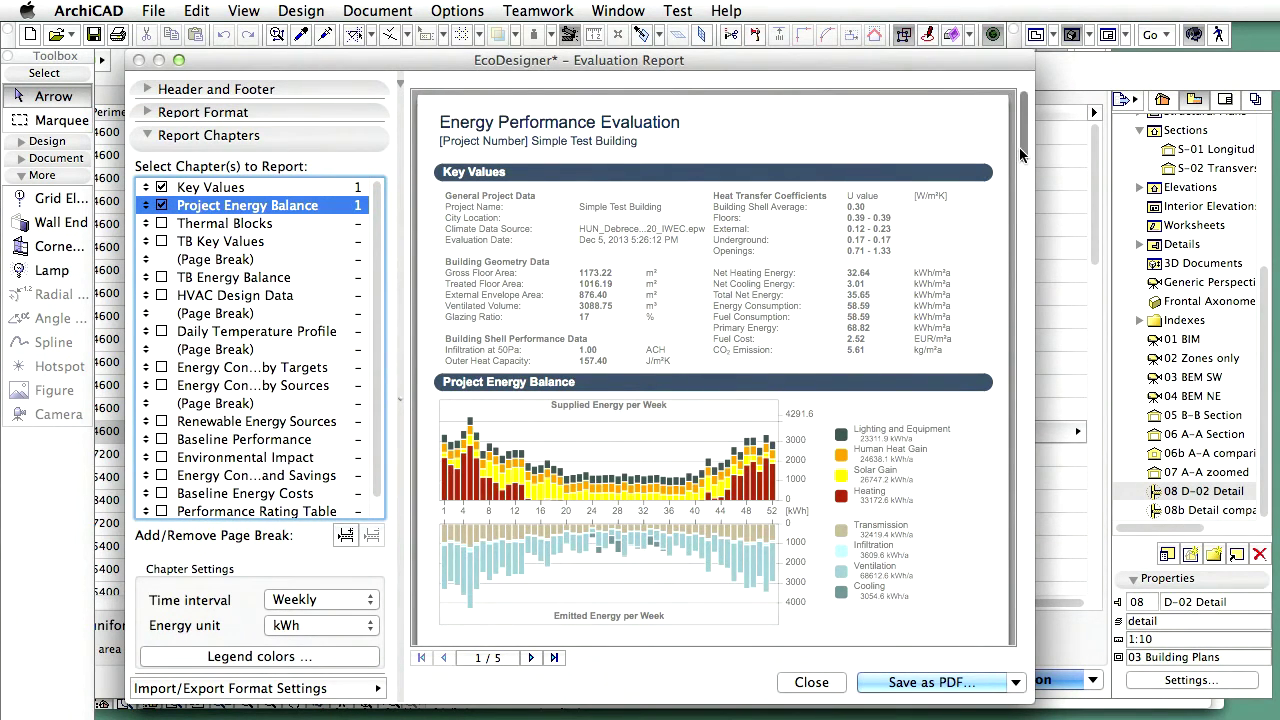
pyautogui.scroll(-3, 1022, 155)
pyautogui.scroll(-1, 1022, 155)
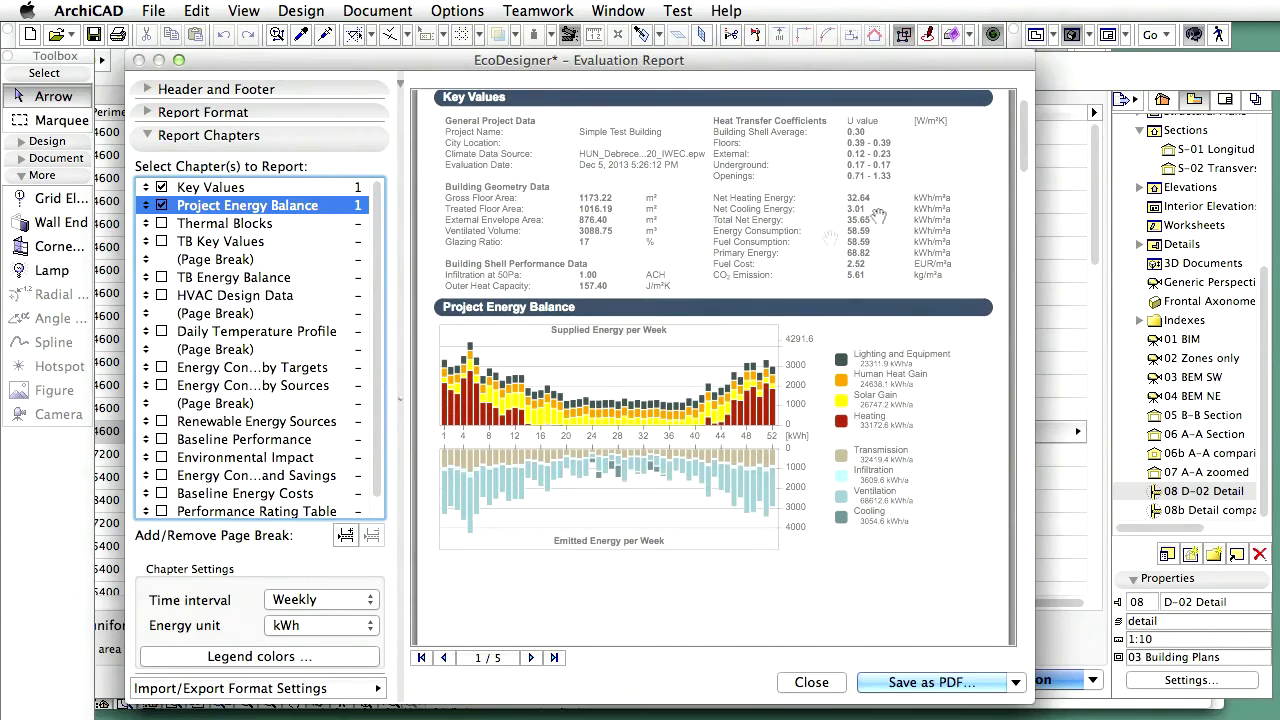
# Step: Show the Project Energy Balance chart with a Monthly time interval, and restore the Weekly interval
pyautogui.click(316, 600)
pyautogui.click(320, 583)
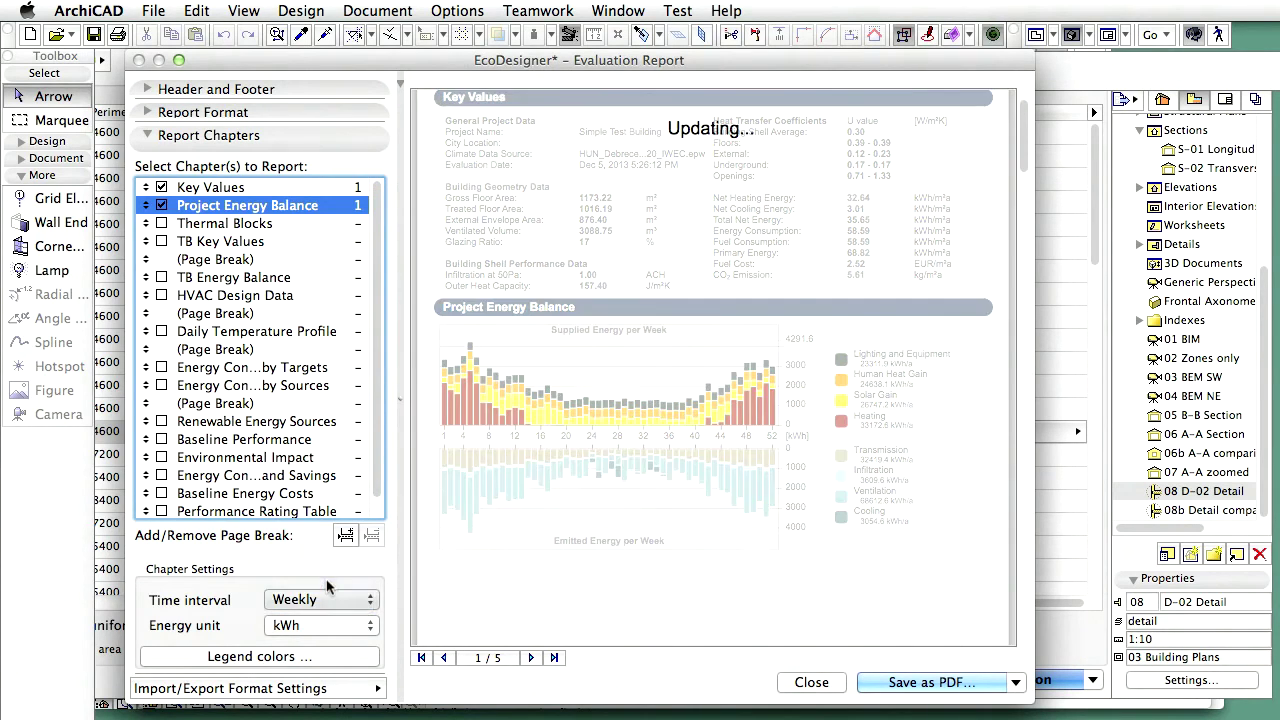
pyautogui.click(322, 602)
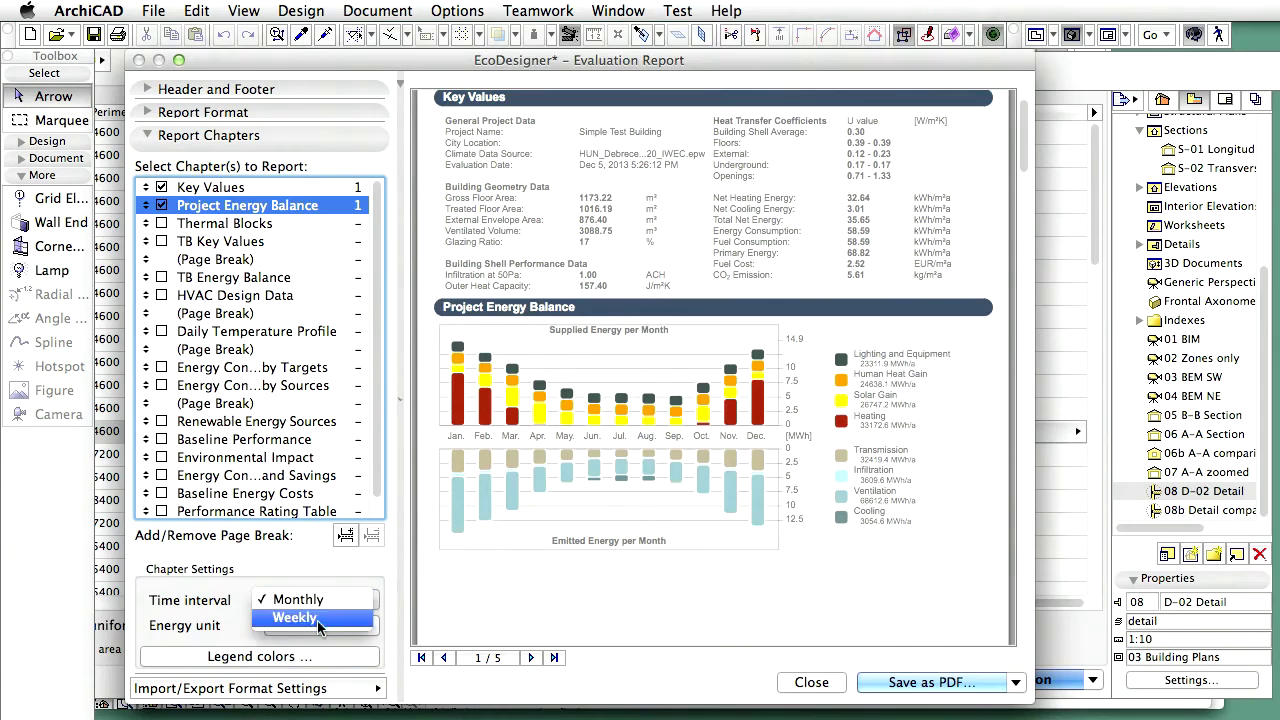
pyautogui.click(315, 615)
# Step: Add the Thermal Blocks and TB Key Values chapters to the evaluation report and view them in the preview
pyautogui.click(161, 223)
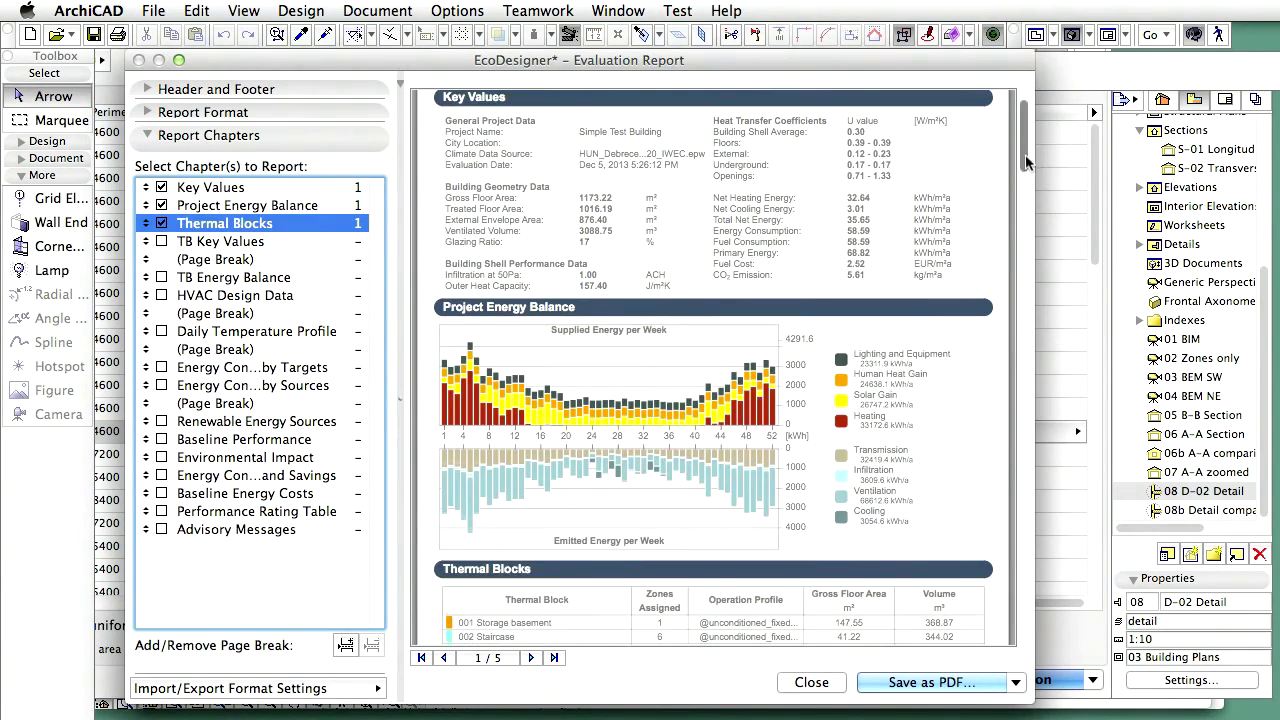
pyautogui.scroll(-5, 647, 384)
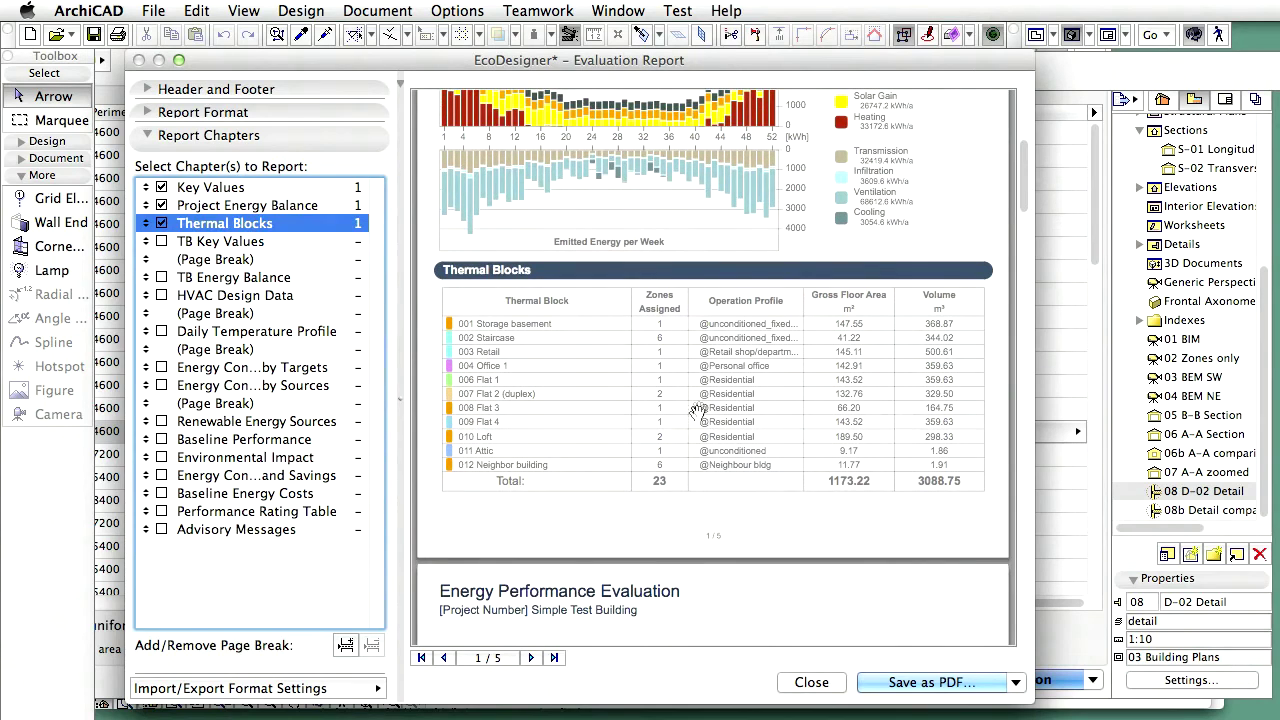
pyautogui.click(162, 241)
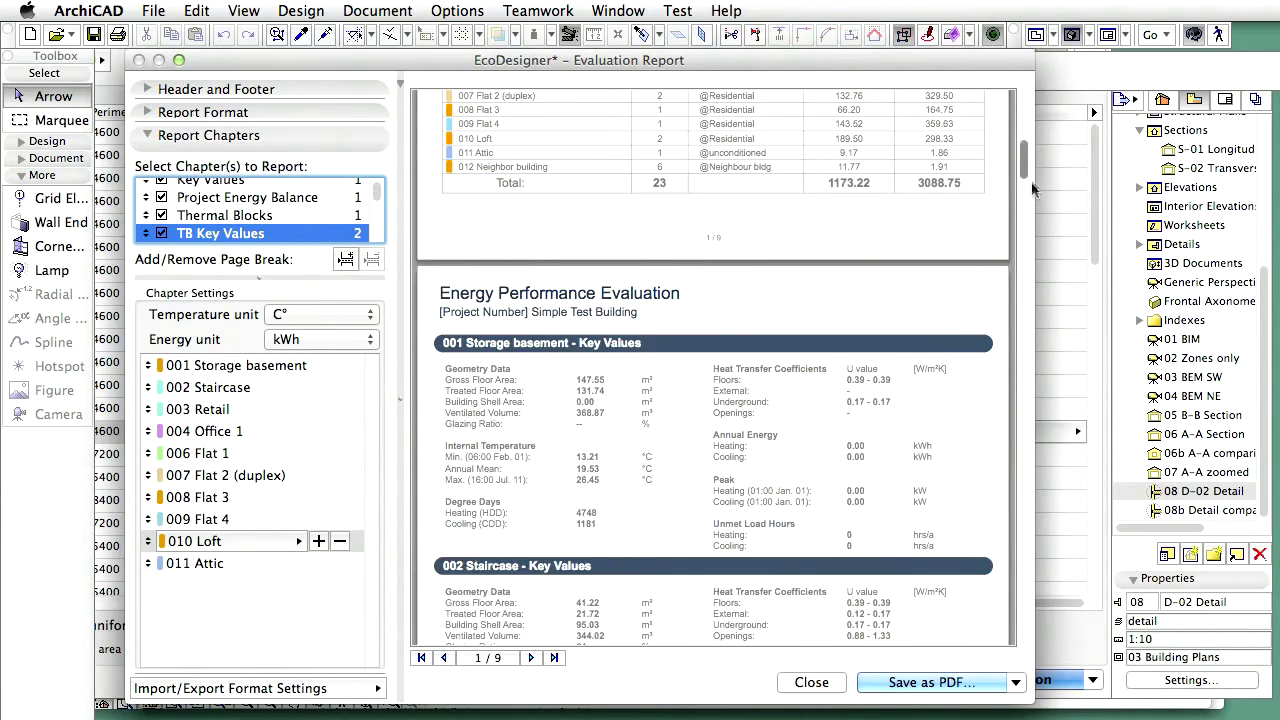
pyautogui.scroll(-4, 1025, 168)
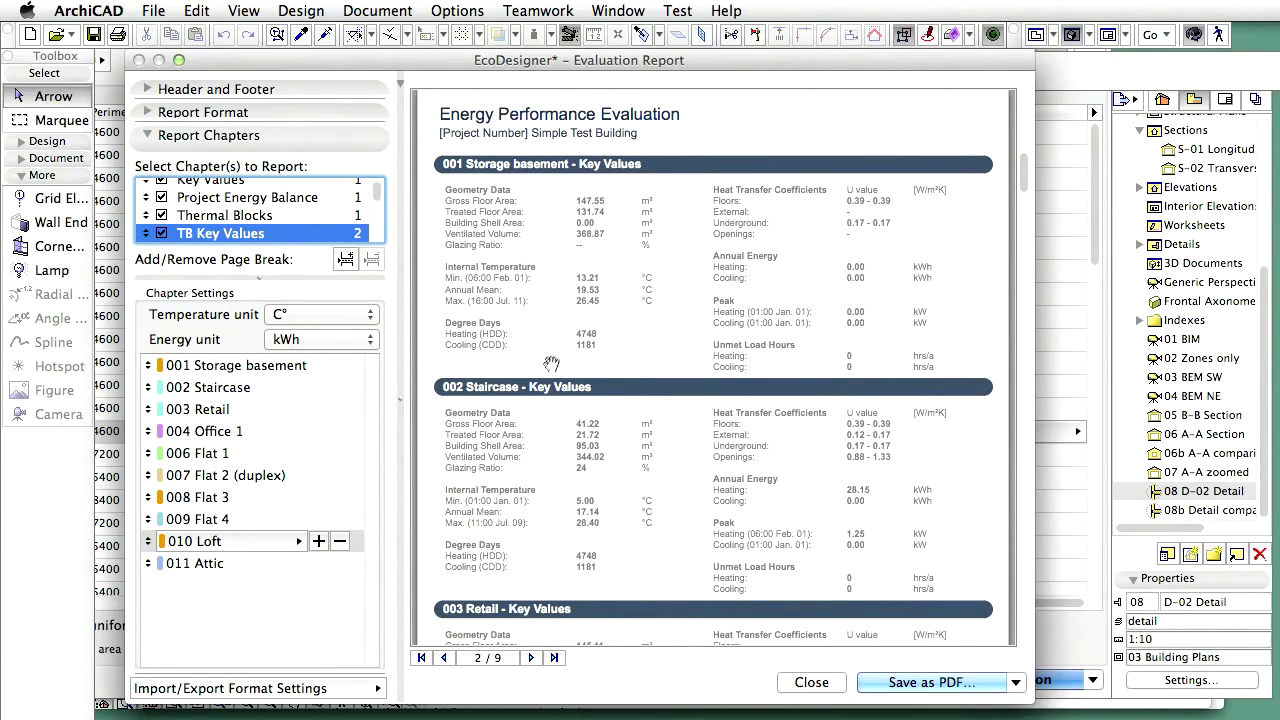
# Step: Add the TB Energy Balance chapter to the evaluation report and view the thermal blocks' weekly charts in the preview
pyautogui.scroll(-15, 545, 365)
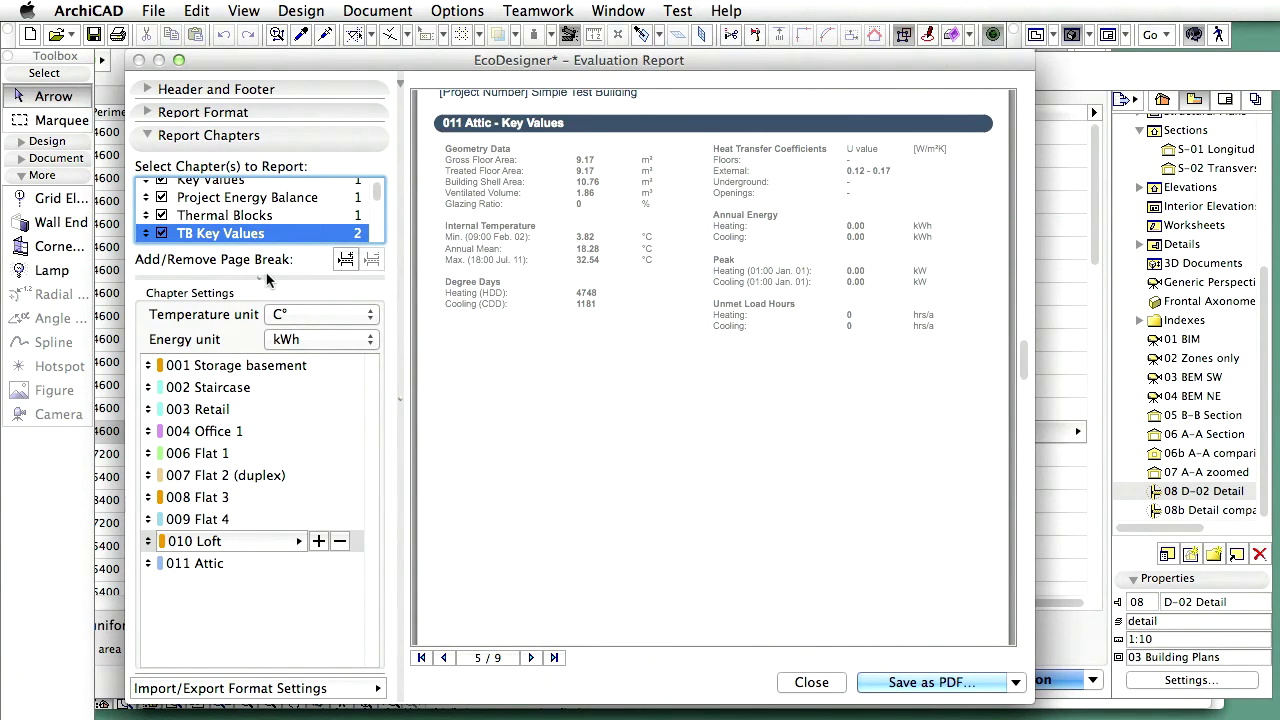
pyautogui.moveTo(255, 277); pyautogui.dragTo(298, 498)
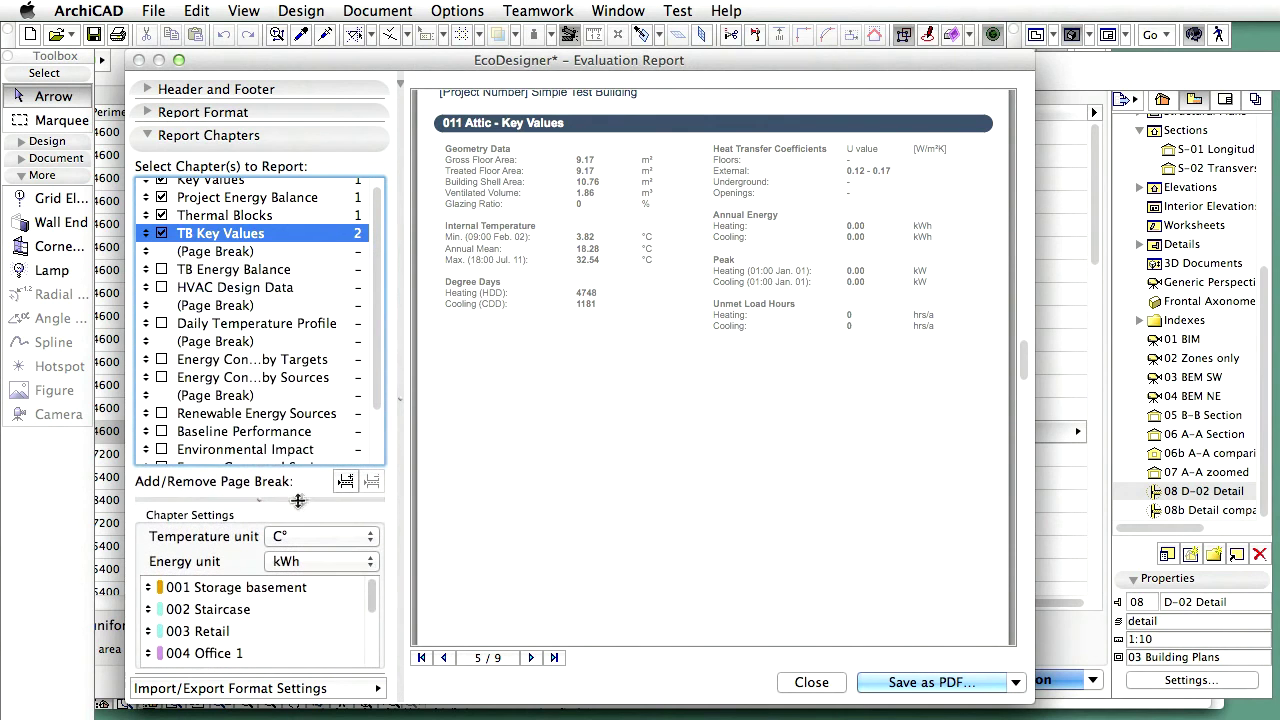
pyautogui.click(165, 272)
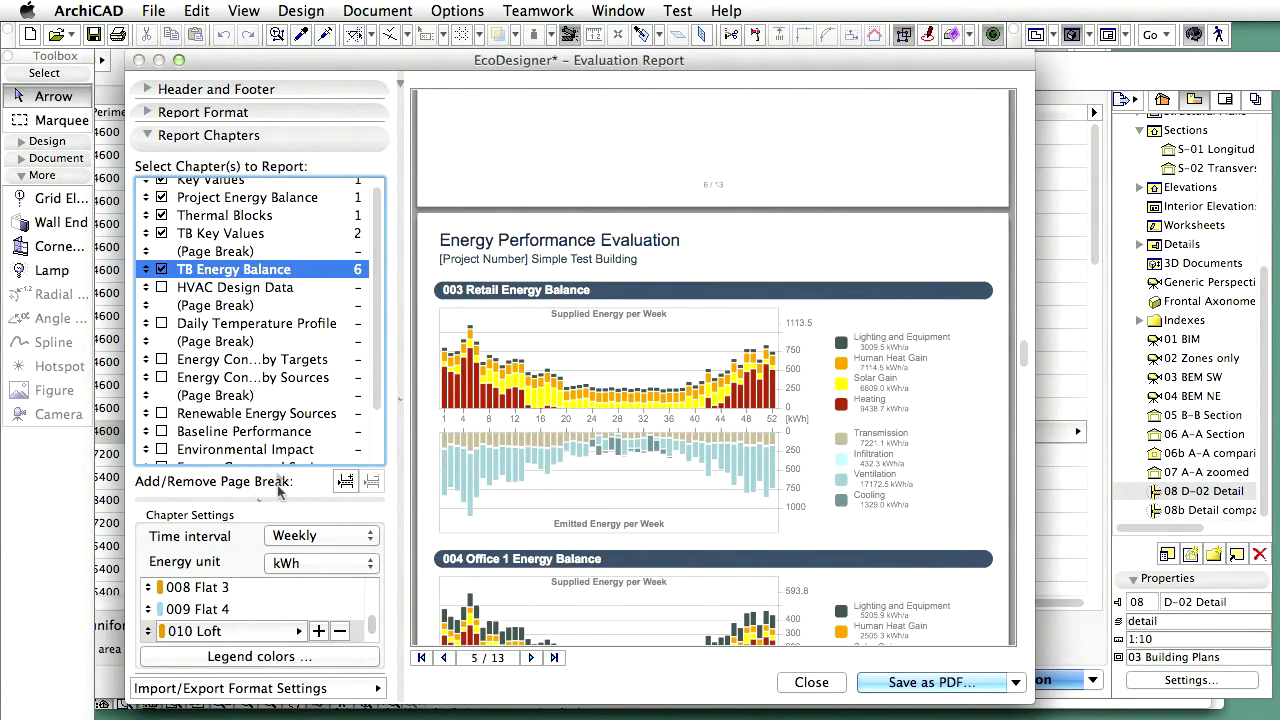
pyautogui.moveTo(256, 500); pyautogui.dragTo(260, 318)
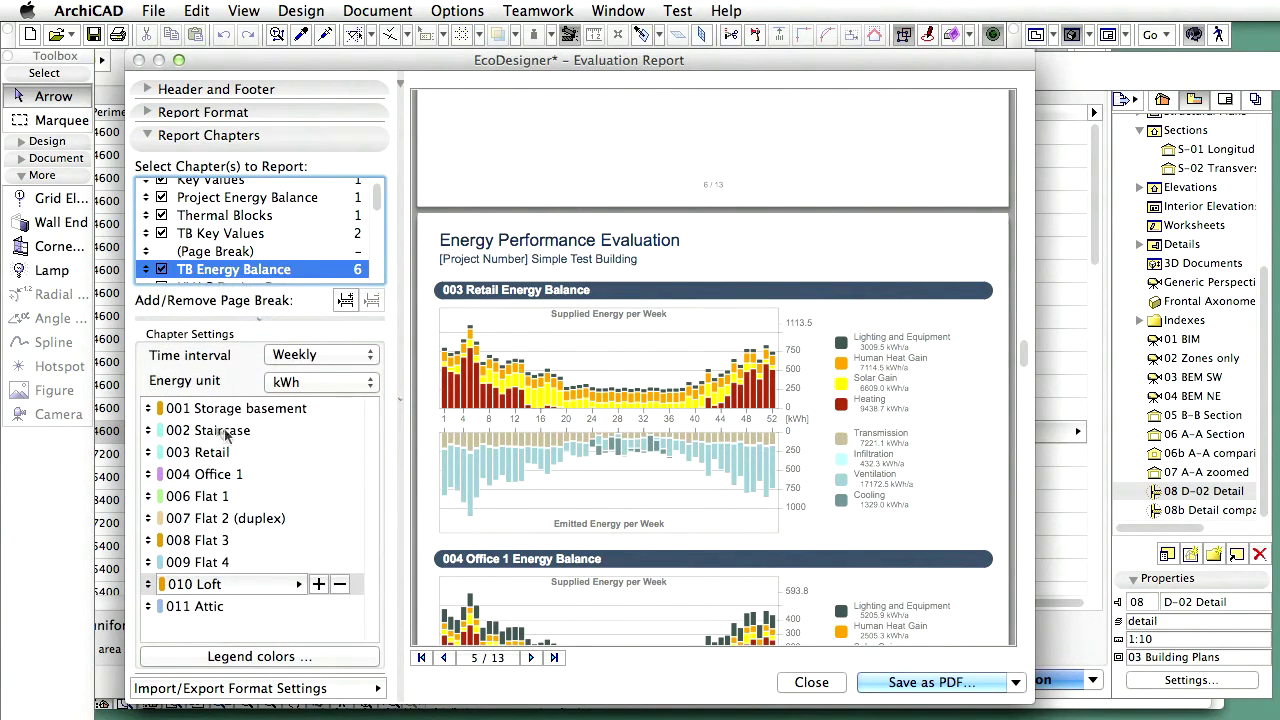
pyautogui.moveTo(1025, 355); pyautogui.dragTo(1021, 317)
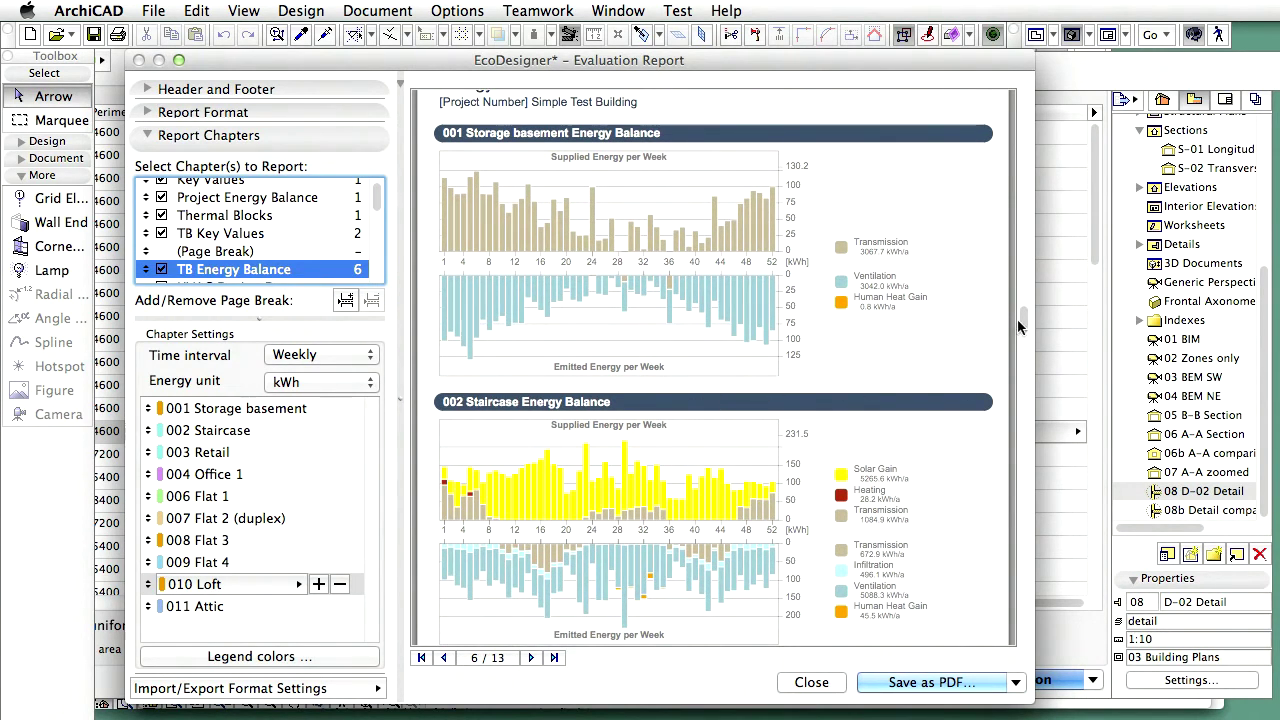
pyautogui.moveTo(1027, 320); pyautogui.dragTo(1031, 405)
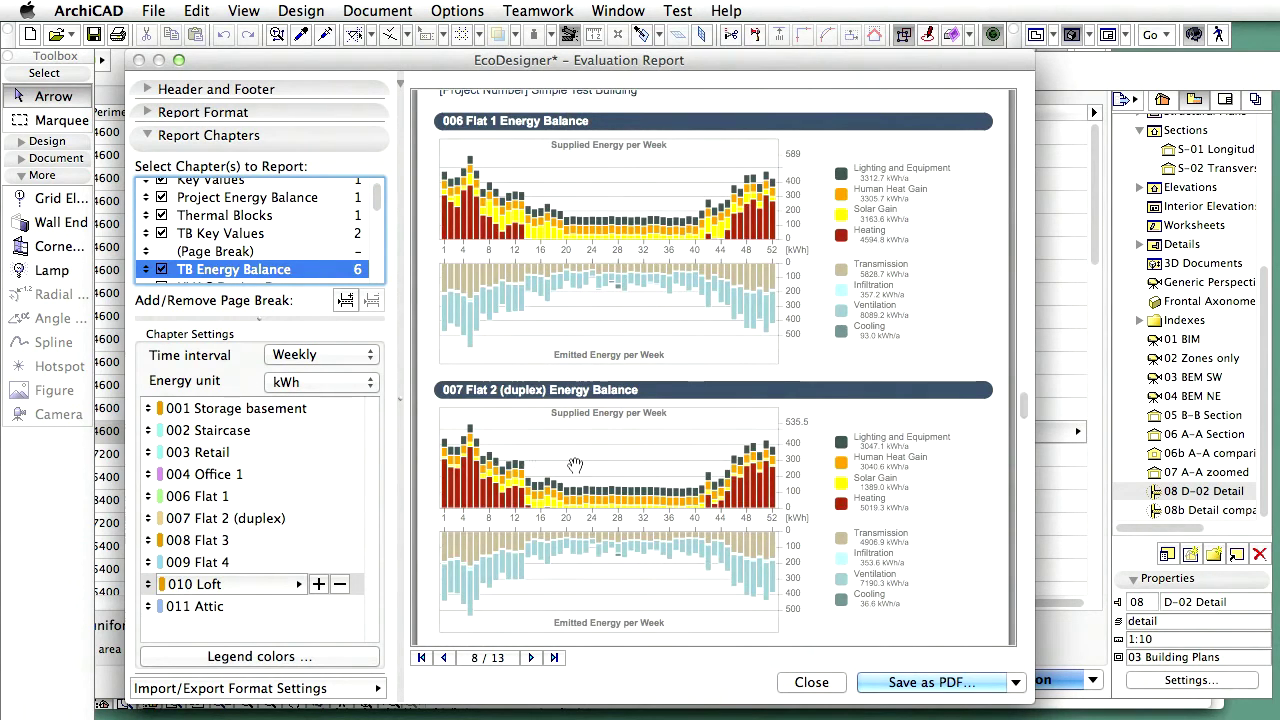
# Step: Add the HVAC Design Data chapter to the evaluation report and view its thermal block table in the preview
pyautogui.scroll(-3, 370, 210)
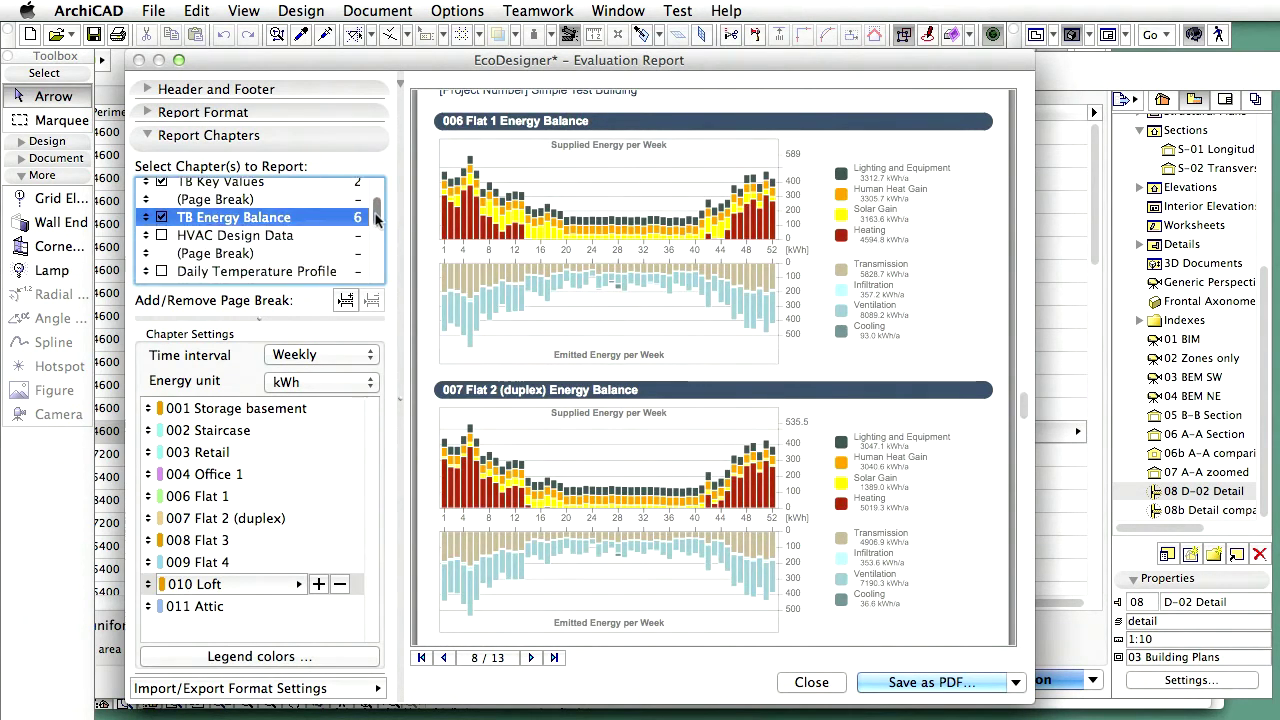
pyautogui.click(161, 222)
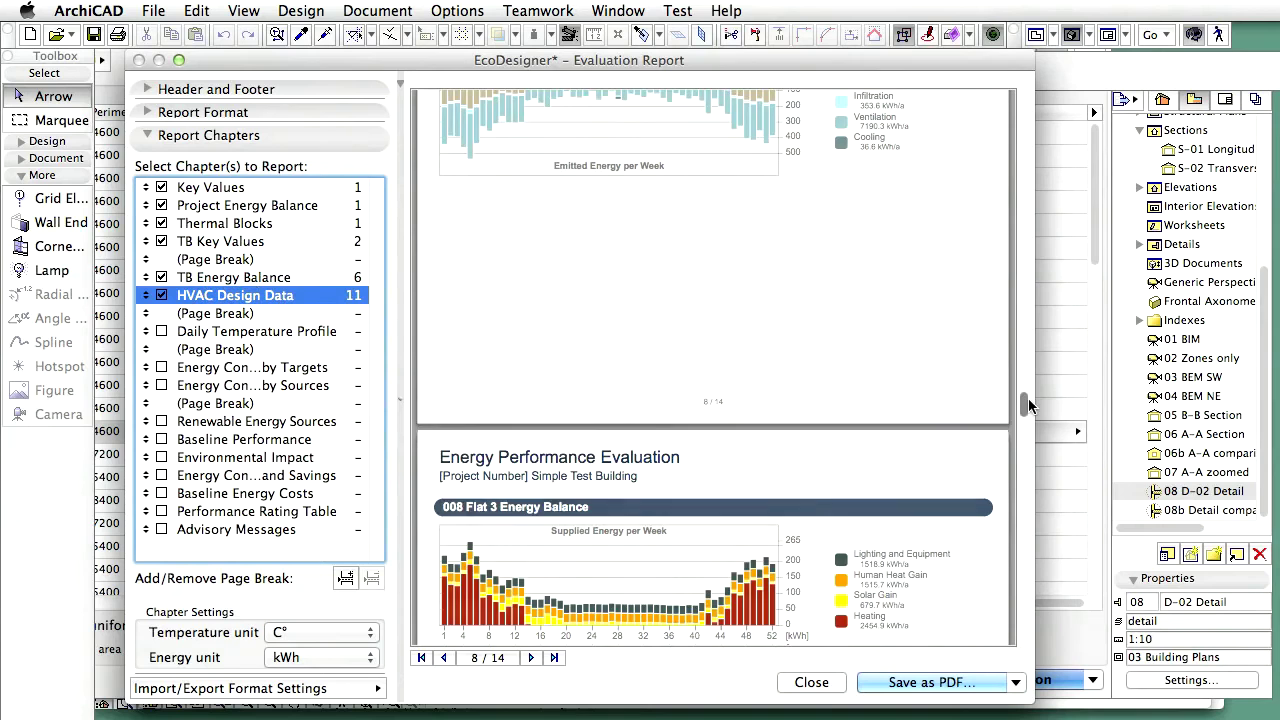
pyautogui.moveTo(1024, 405); pyautogui.dragTo(1012, 497)
pyautogui.scroll(-3, 1012, 497)
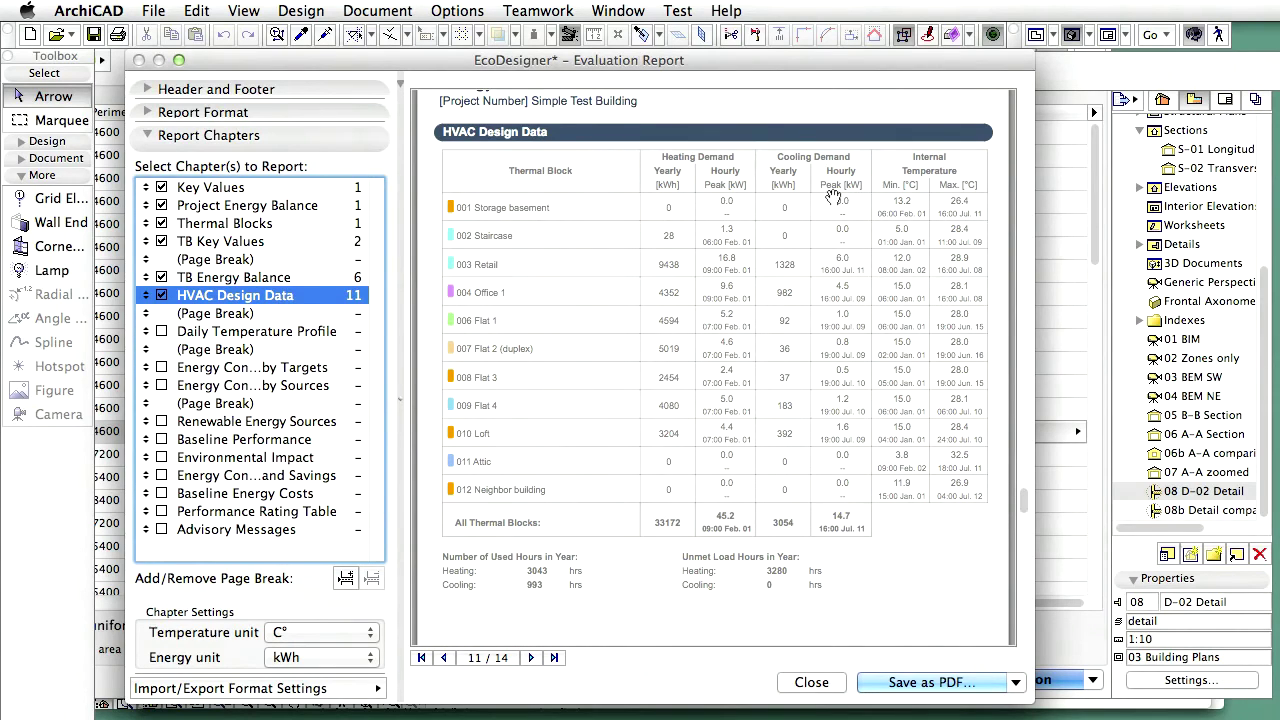
pyautogui.scroll(-1, 744, 188)
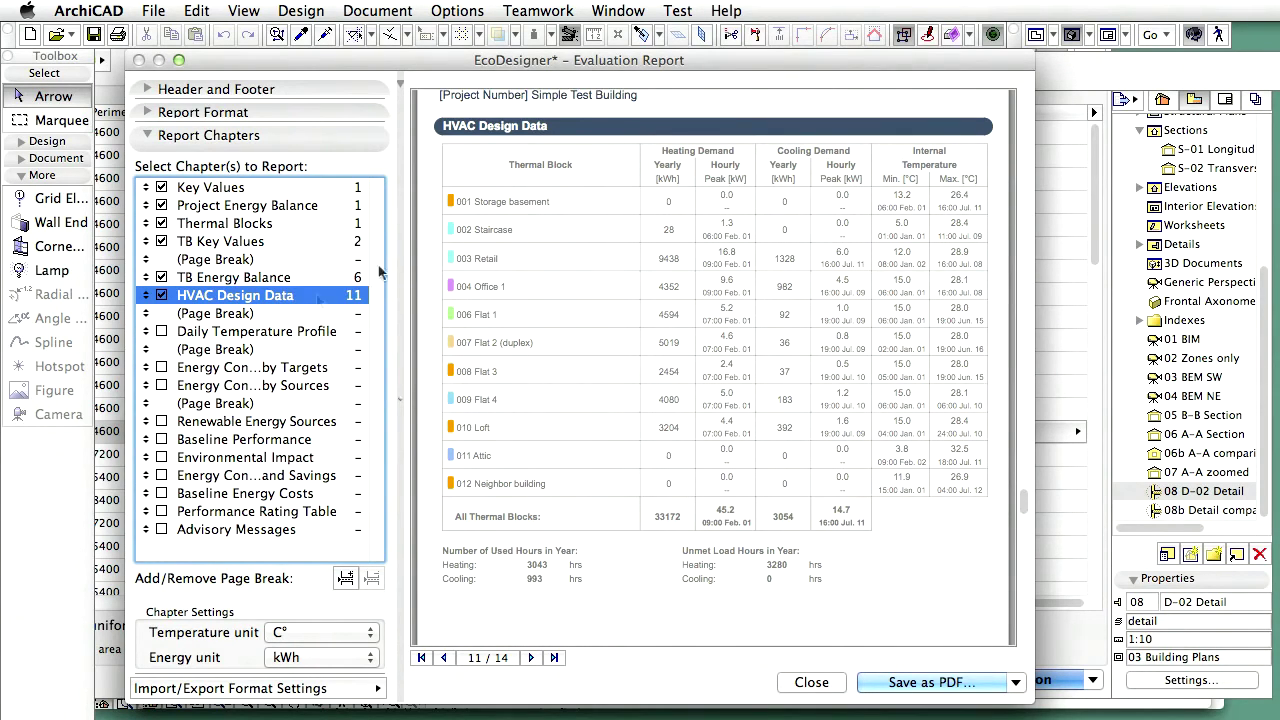
# Step: Add the Daily Temperature Profile chapter to the evaluation report and view the Storage basement temperature charts in the preview
pyautogui.click(161, 332)
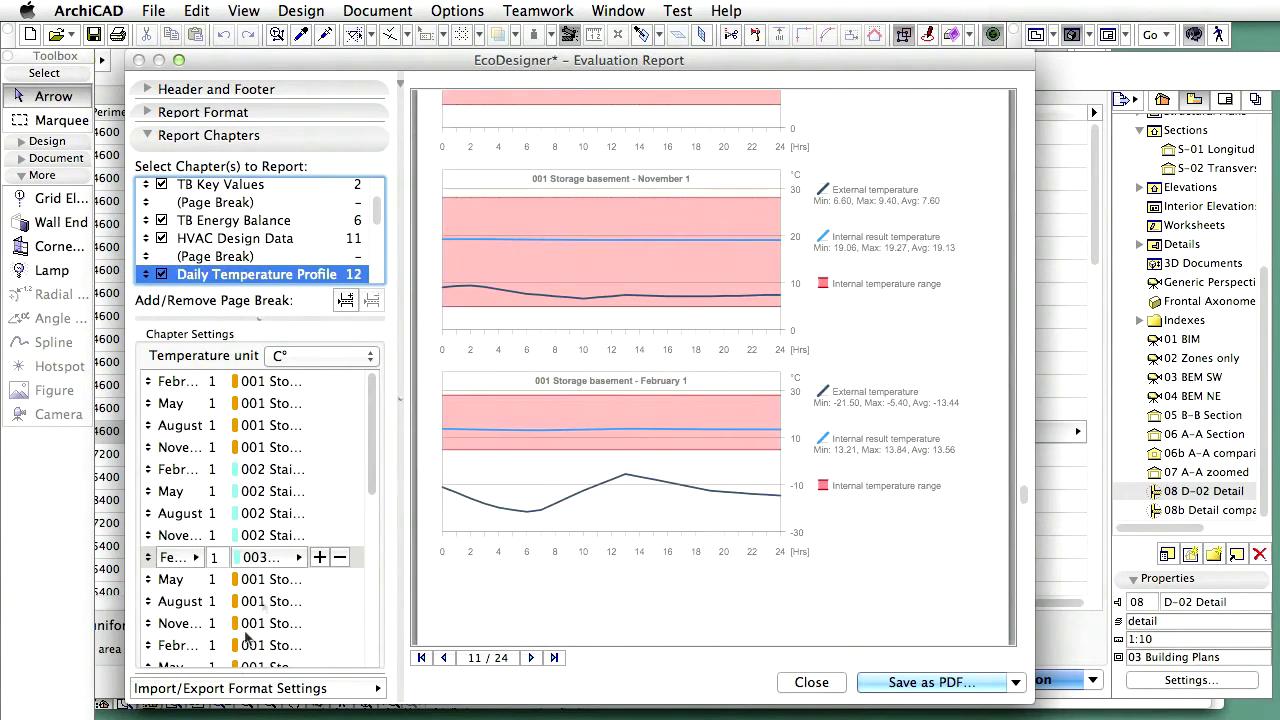
pyautogui.moveTo(257, 319); pyautogui.dragTo(257, 424)
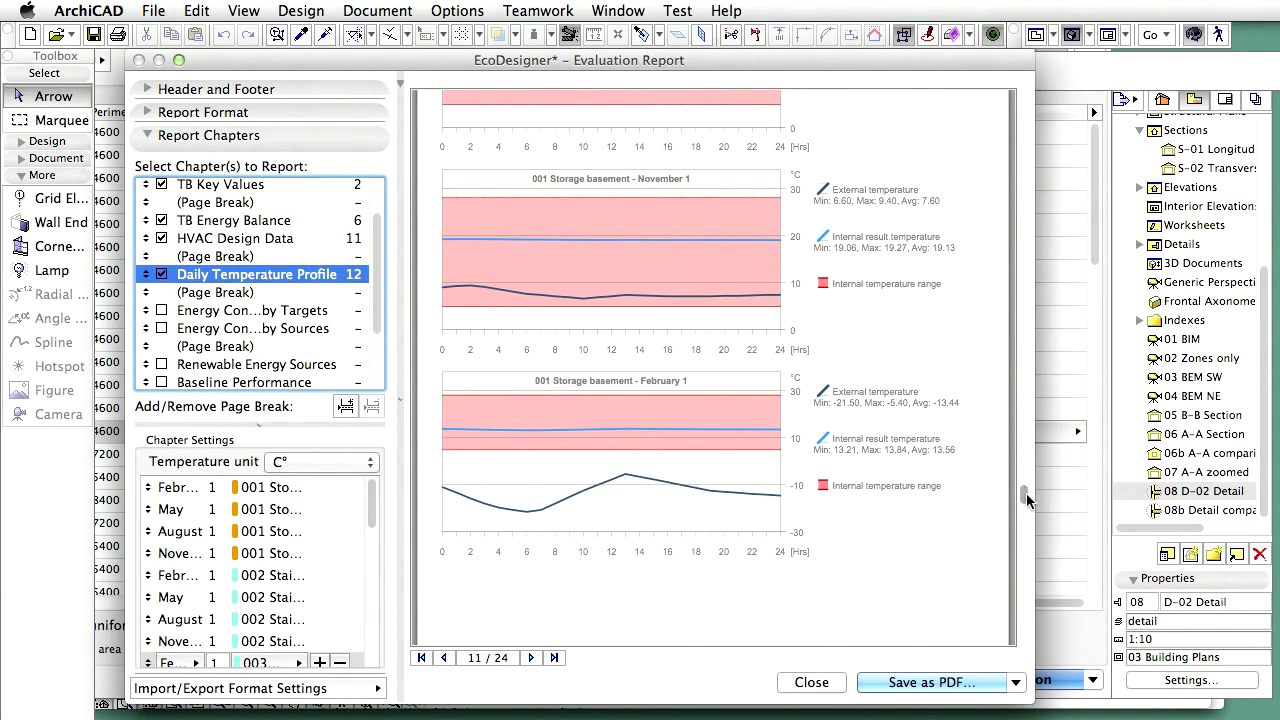
pyautogui.moveTo(1028, 491); pyautogui.dragTo(1032, 440)
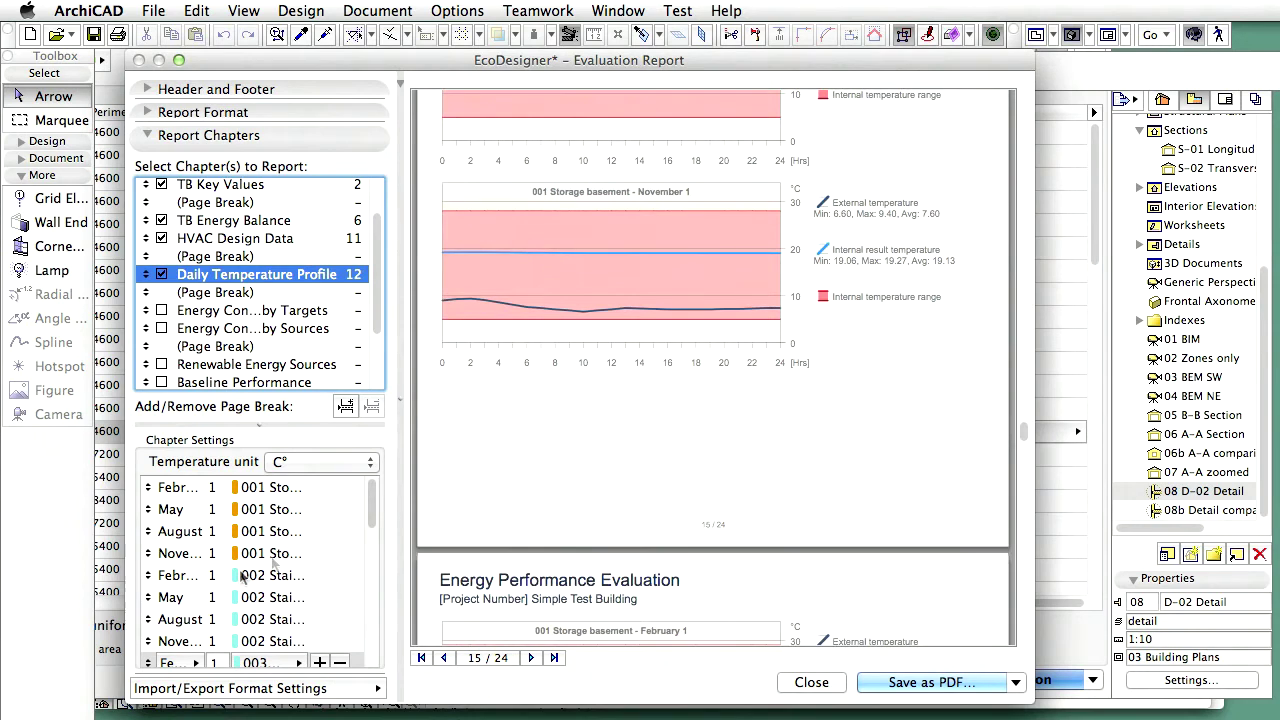
pyautogui.moveTo(1021, 440); pyautogui.dragTo(1032, 466)
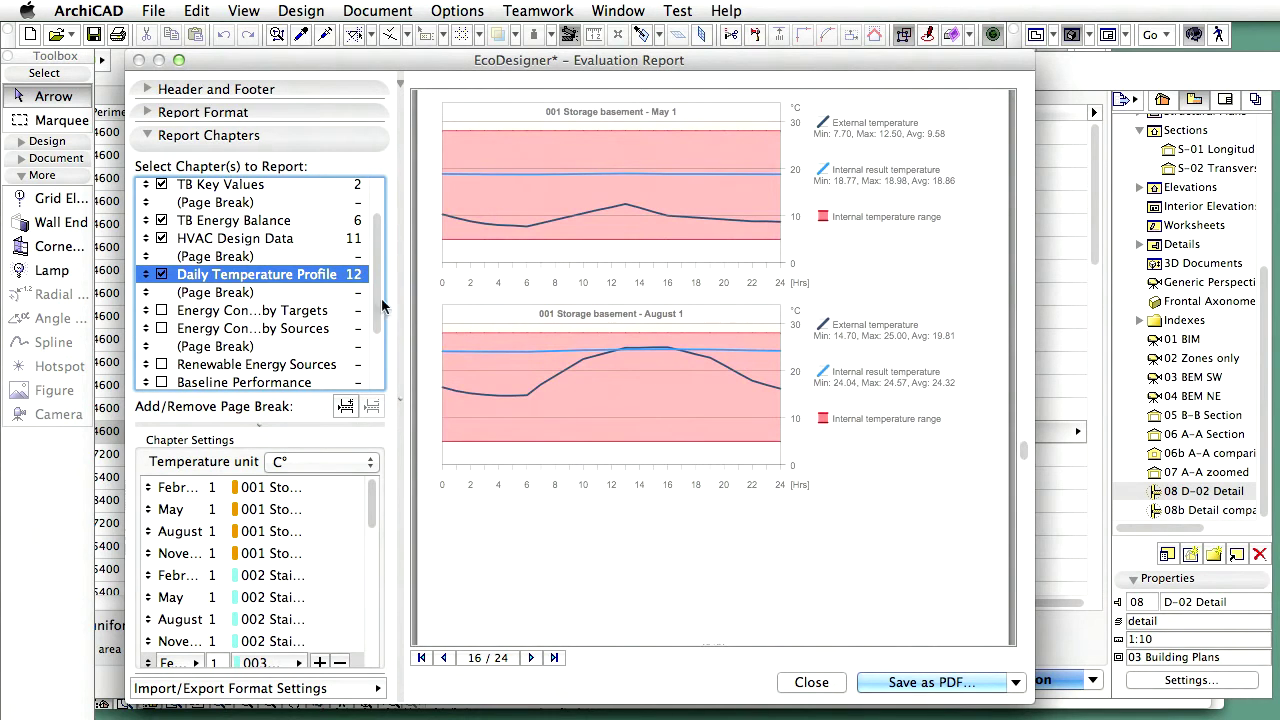
# Step: Add the Energy Consumption by Targets and Energy Consumption by Sources chapters to the report and view both in the preview
pyautogui.scroll(-3, 378, 304)
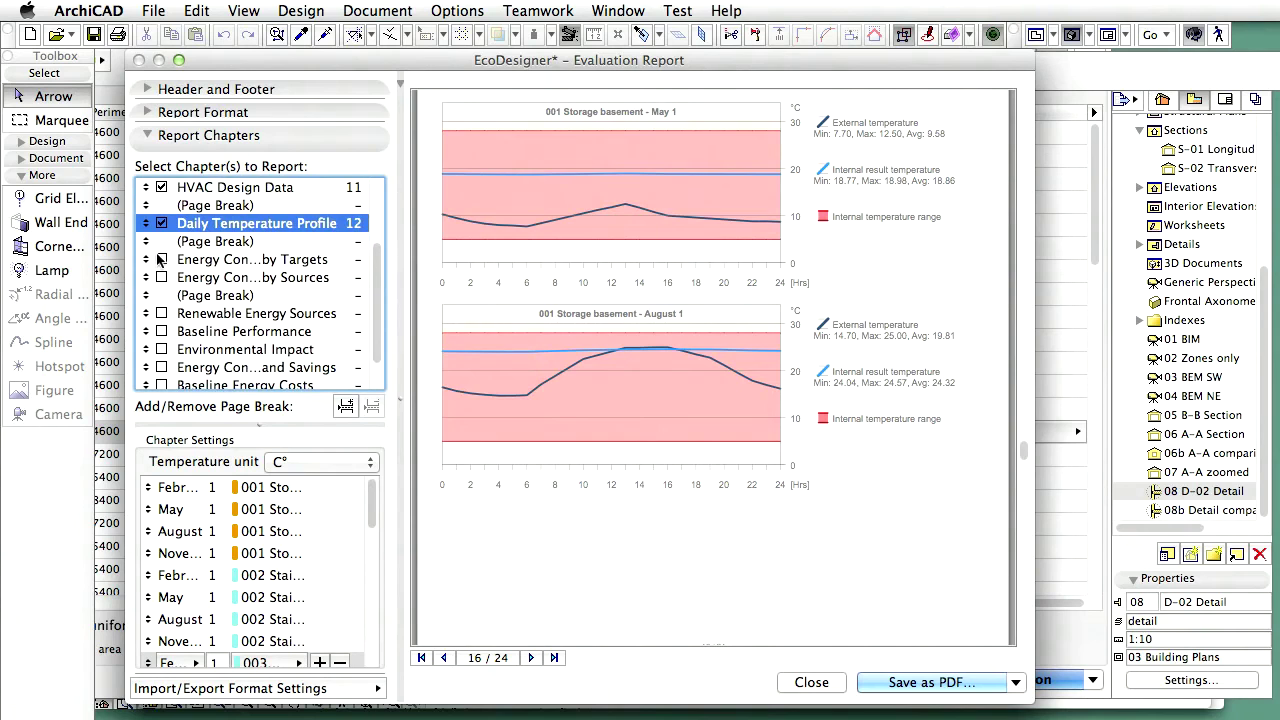
pyautogui.click(153, 261)
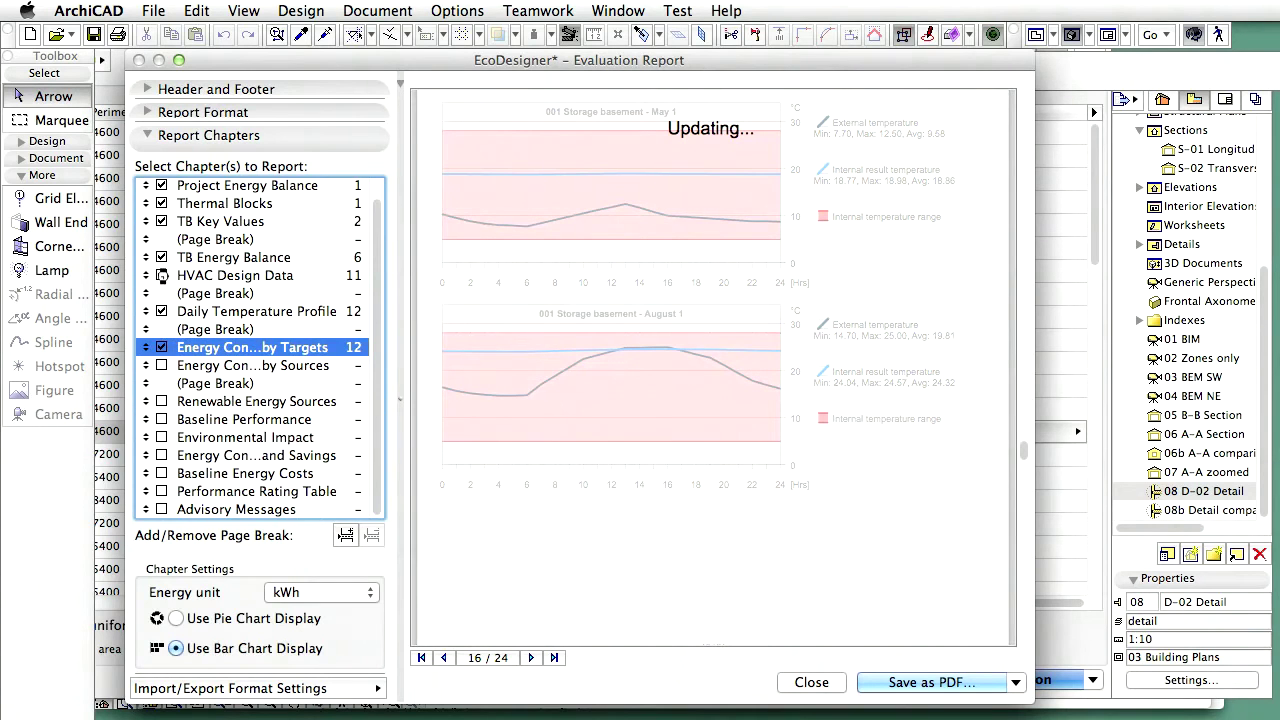
pyautogui.click(162, 366)
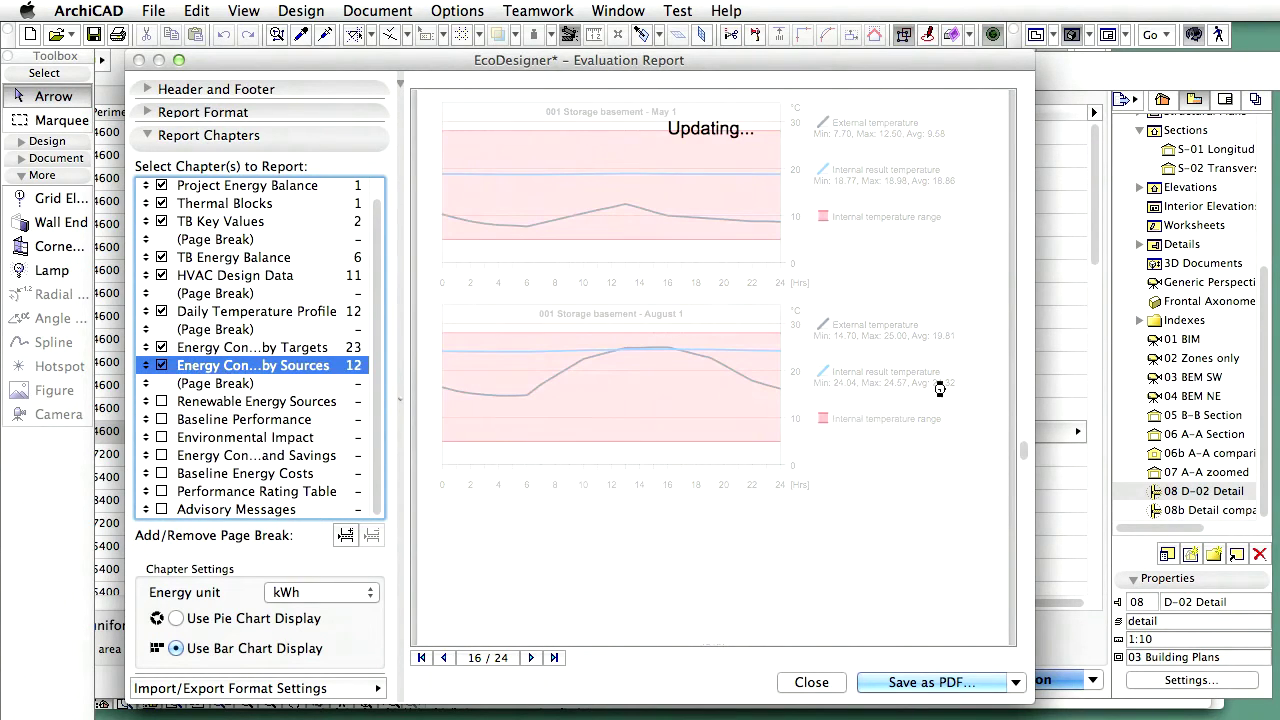
pyautogui.moveTo(1023, 452); pyautogui.dragTo(1022, 481)
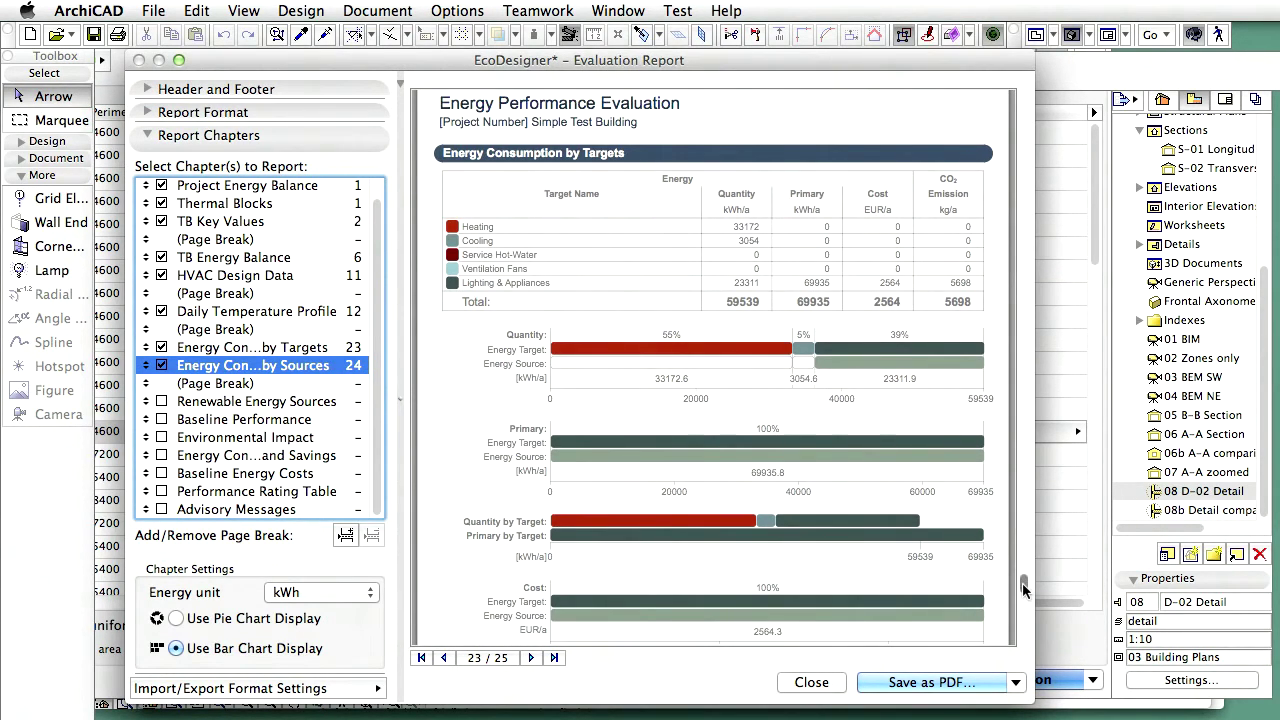
pyautogui.moveTo(1022, 582); pyautogui.dragTo(1023, 591)
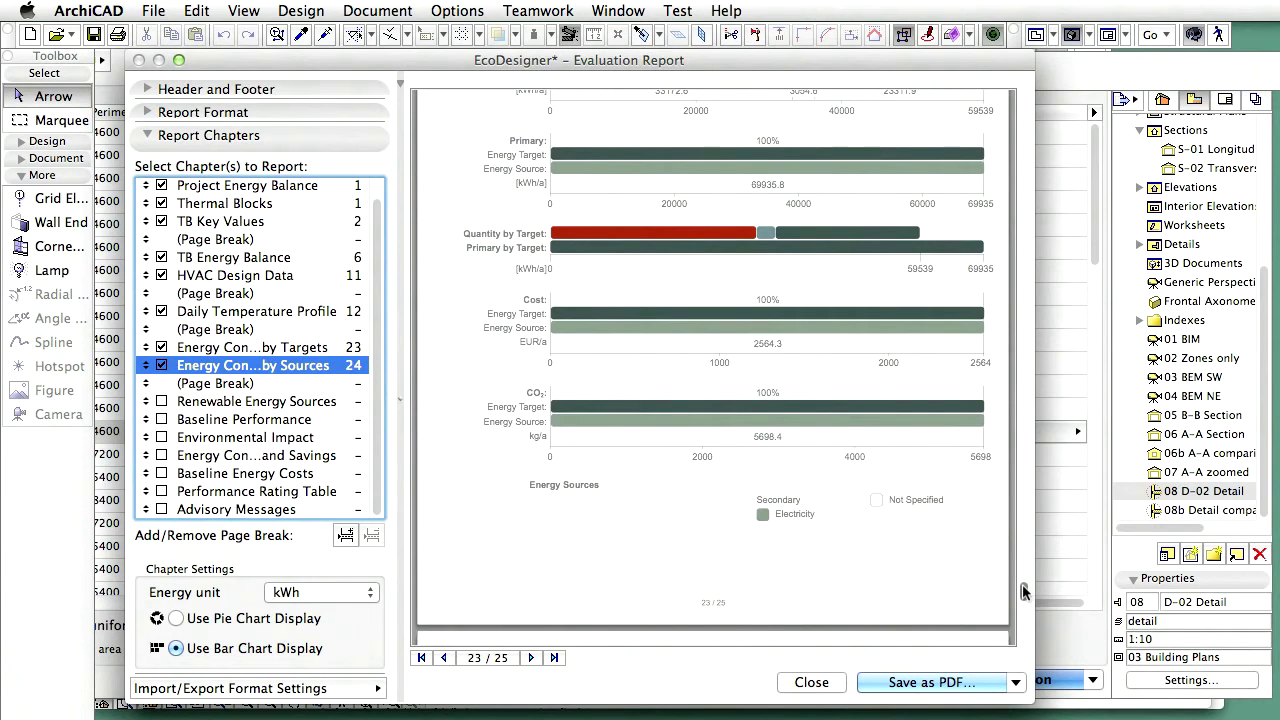
pyautogui.moveTo(1022, 591); pyautogui.dragTo(1023, 608)
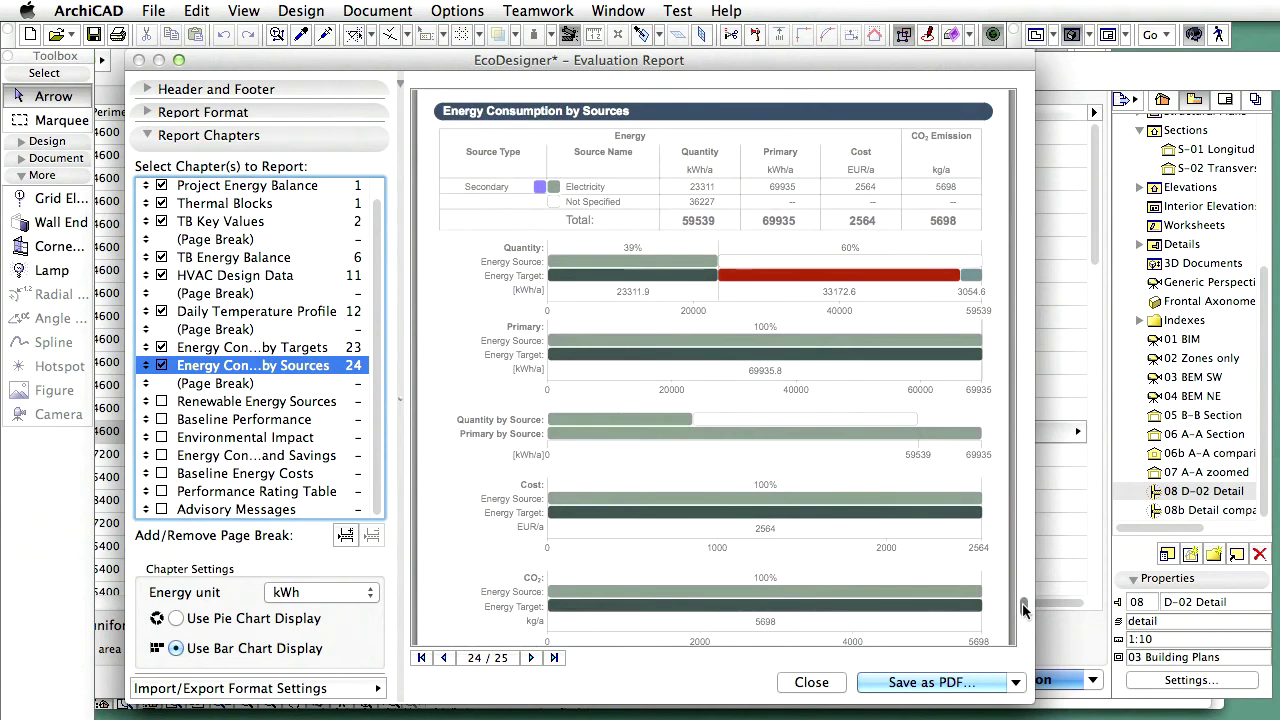
pyautogui.moveTo(1023, 607); pyautogui.dragTo(1023, 606)
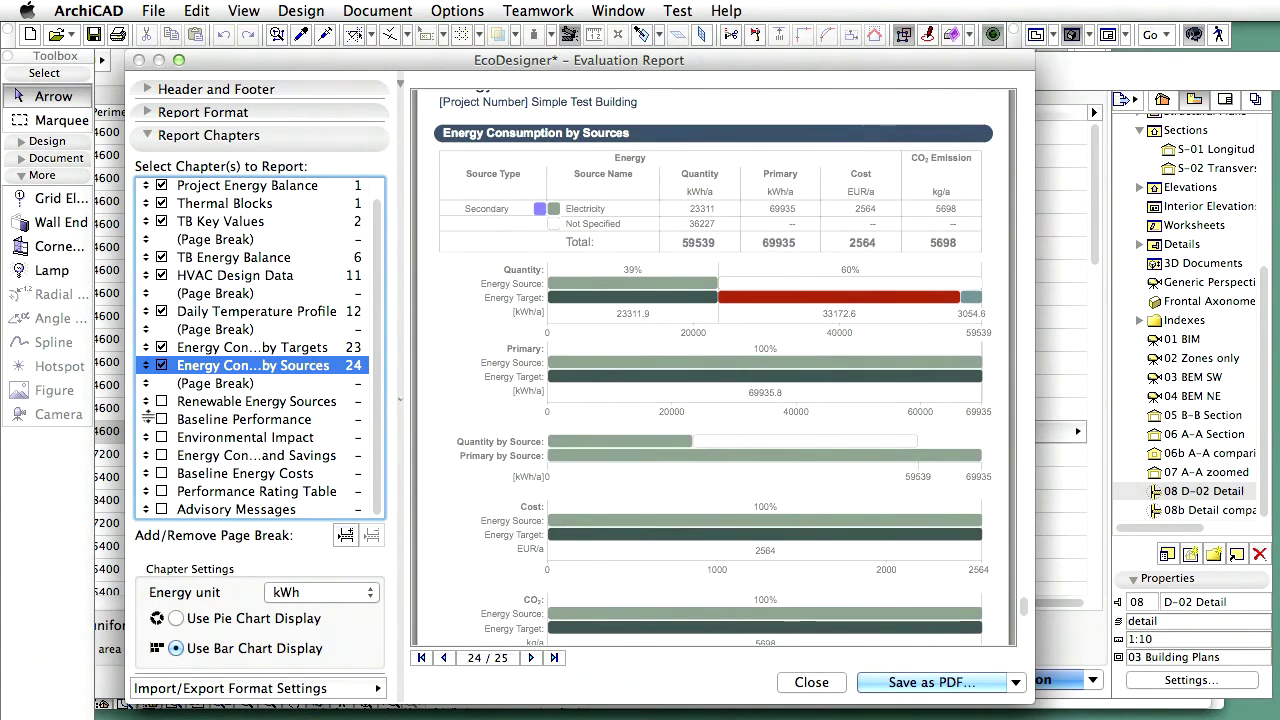
# Step: Add the Performance Rating Table chapter to the evaluation report
pyautogui.click(162, 491)
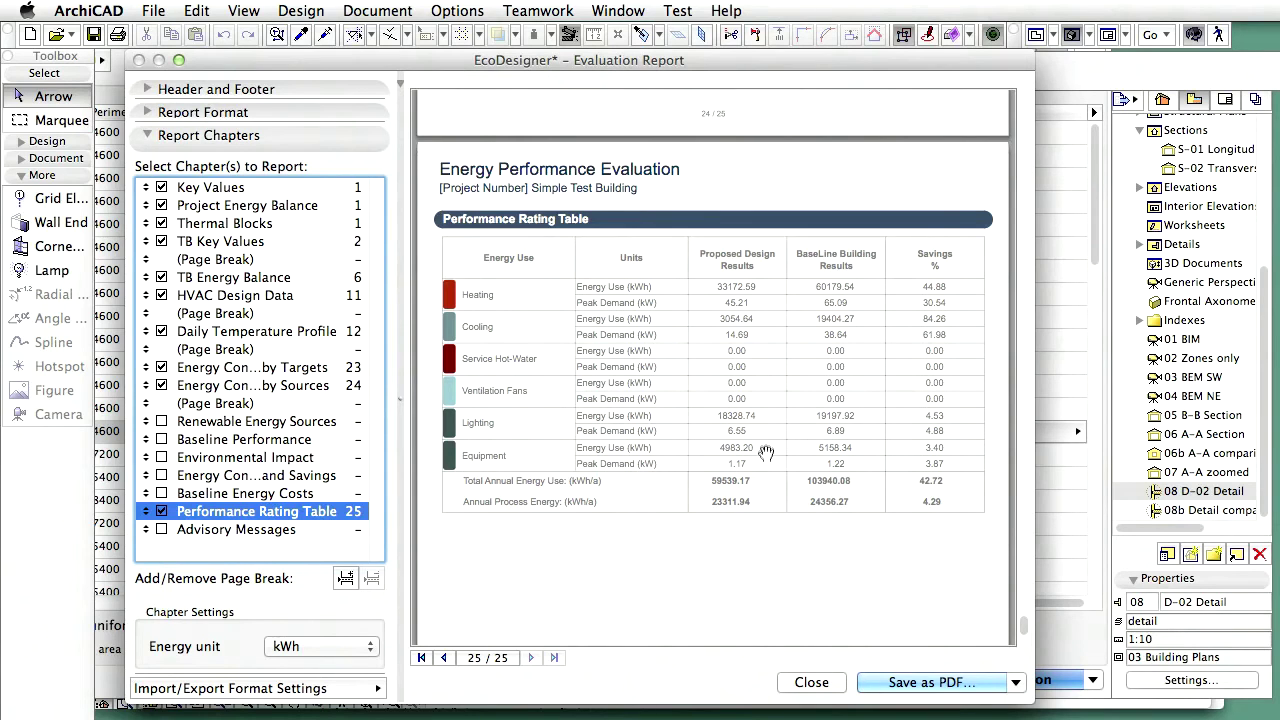
# Step: Save the evaluation report as Evaluation Report.pdf in the folder containing BaselineBuilding.bas, and close the report window
pyautogui.click(922, 684)
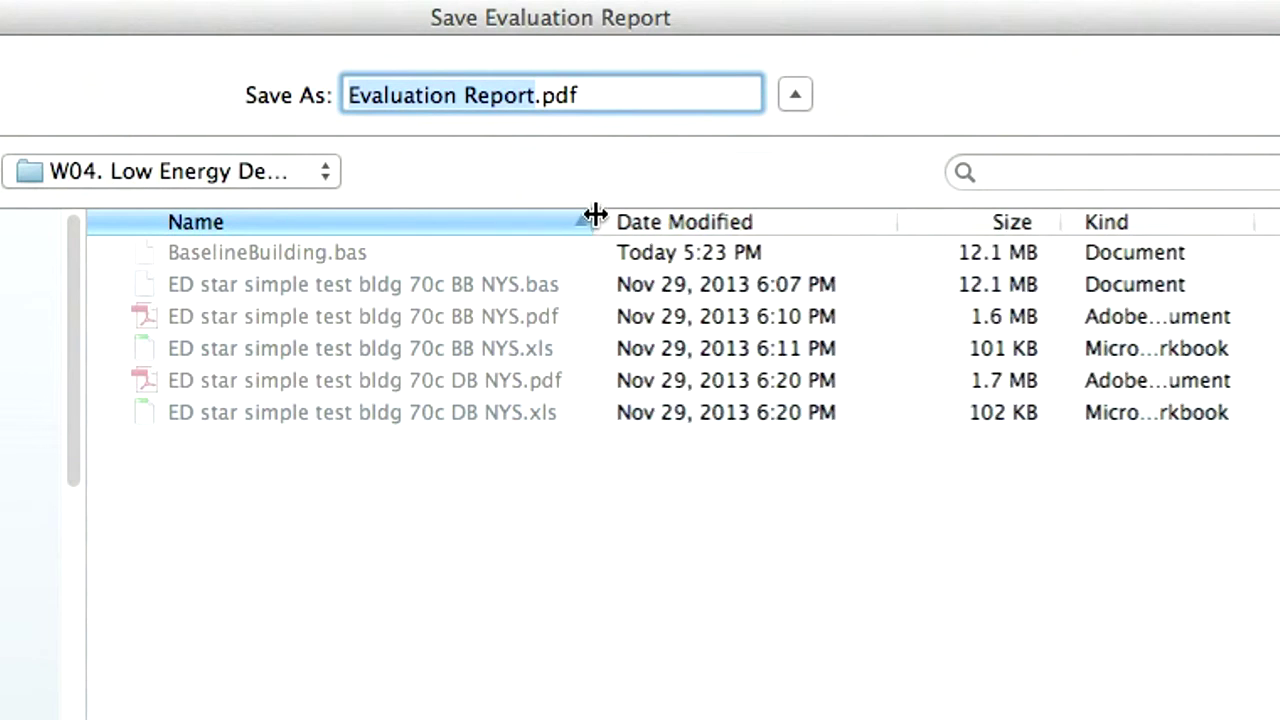
pyautogui.moveTo(593, 214); pyautogui.dragTo(674, 212)
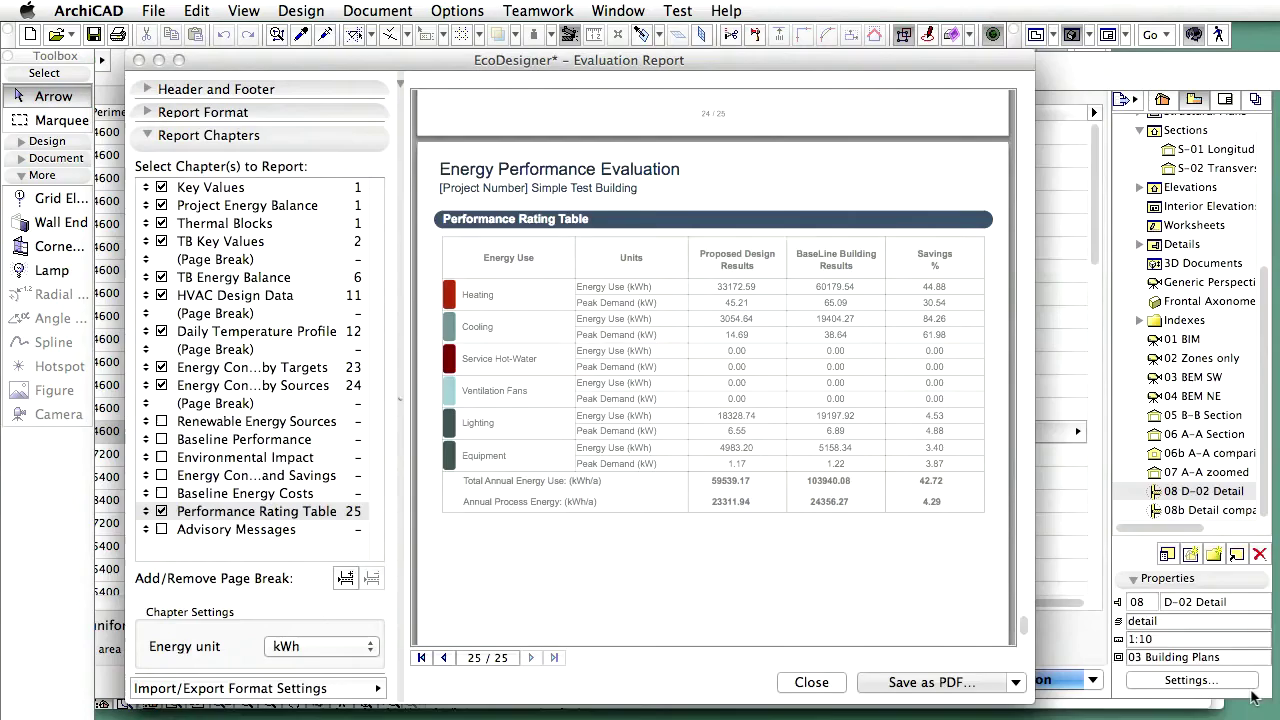
pyautogui.click(811, 682)
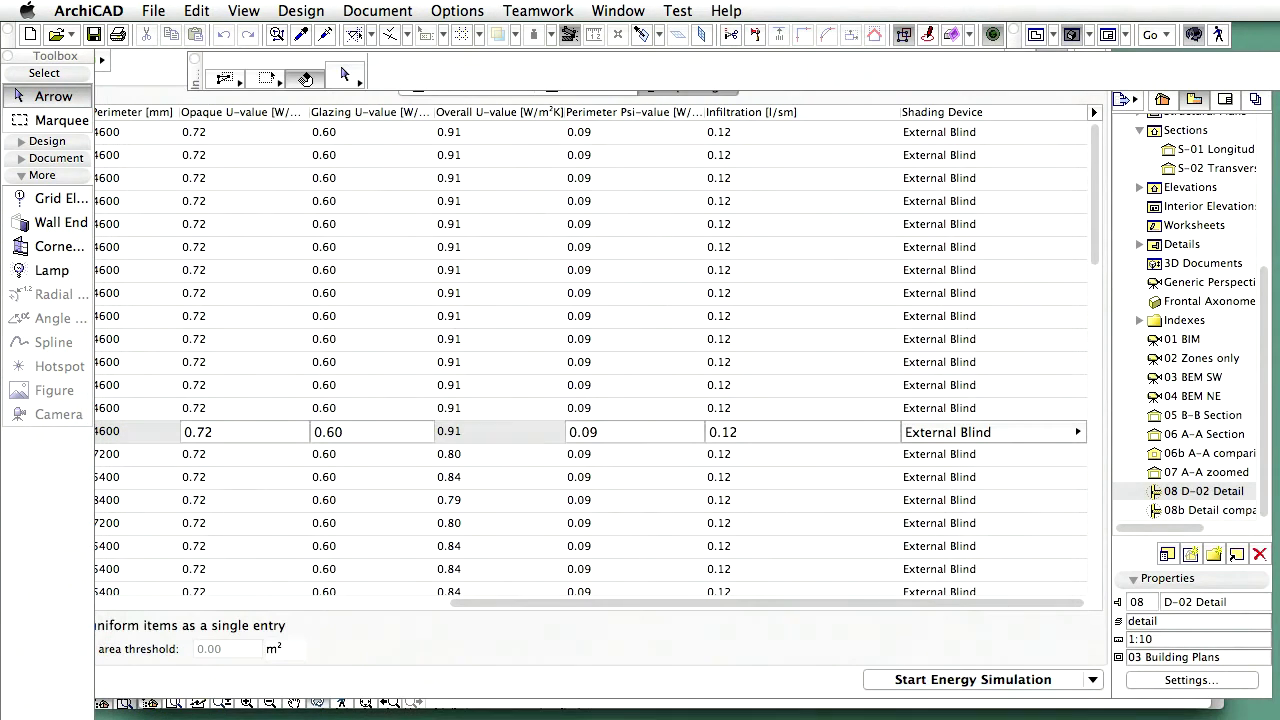